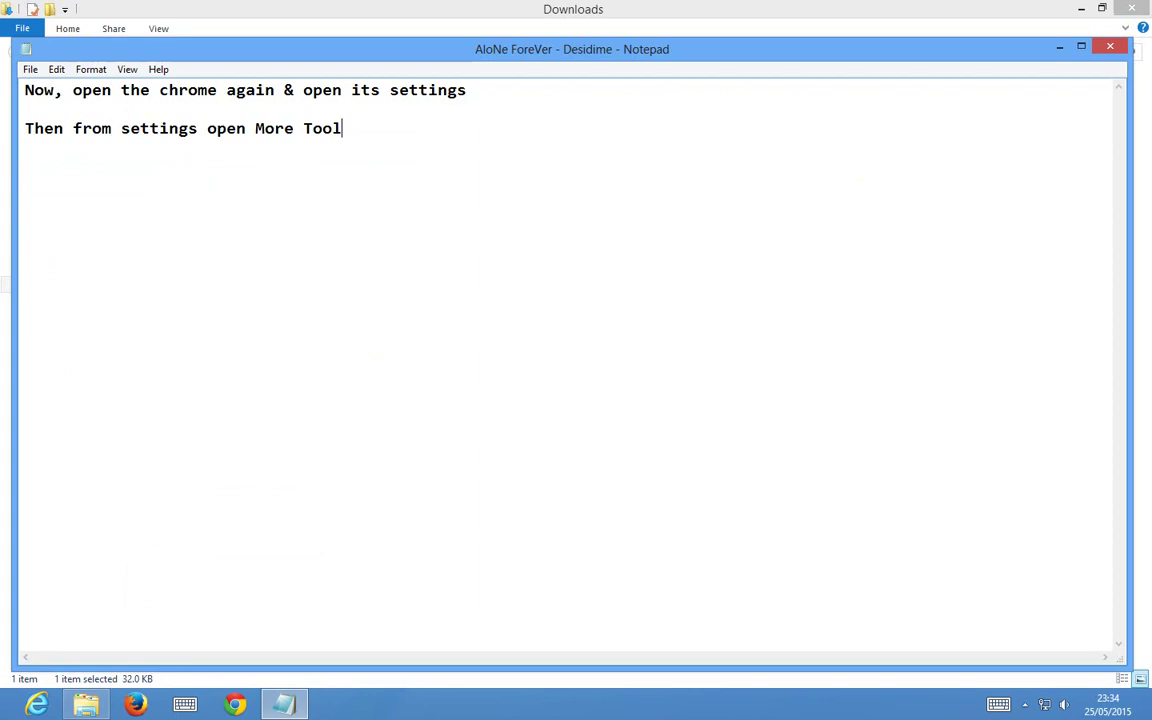
# Step: Complete the note's second line as "Then from settings open More Tools Tab" and add "Under it Open Extensions Tab" as a separate line
pyautogui.write('s Tab  Under it ')
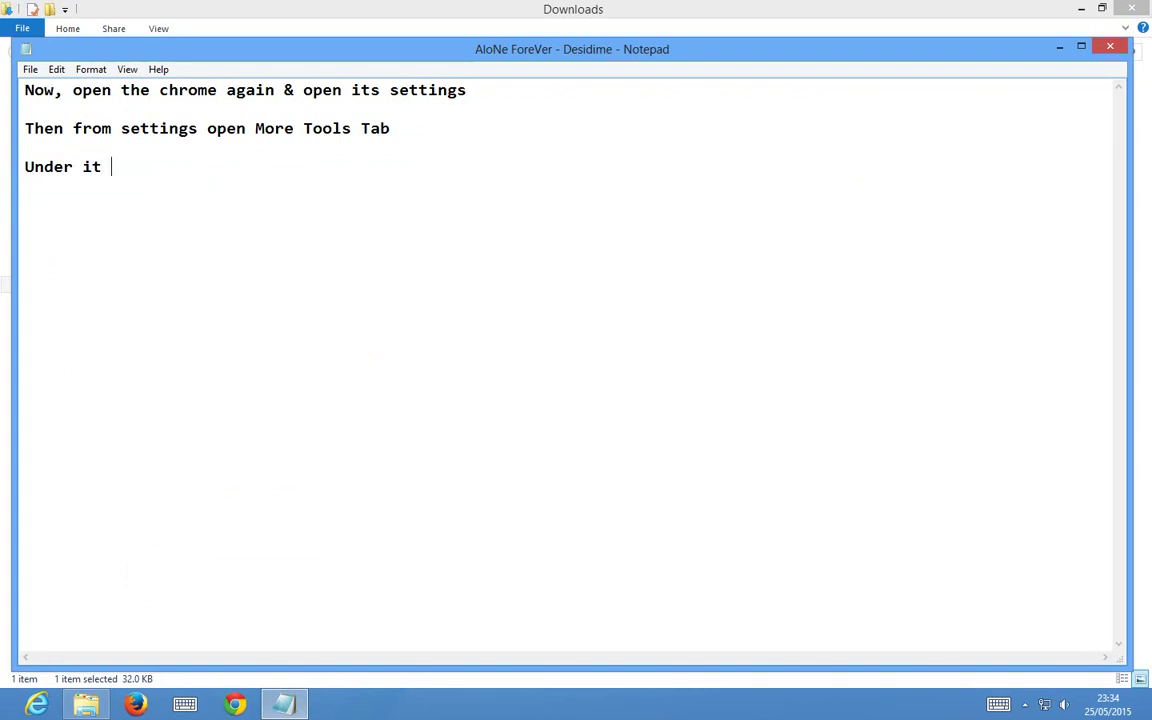
pyautogui.write('Open Extensions Tab')
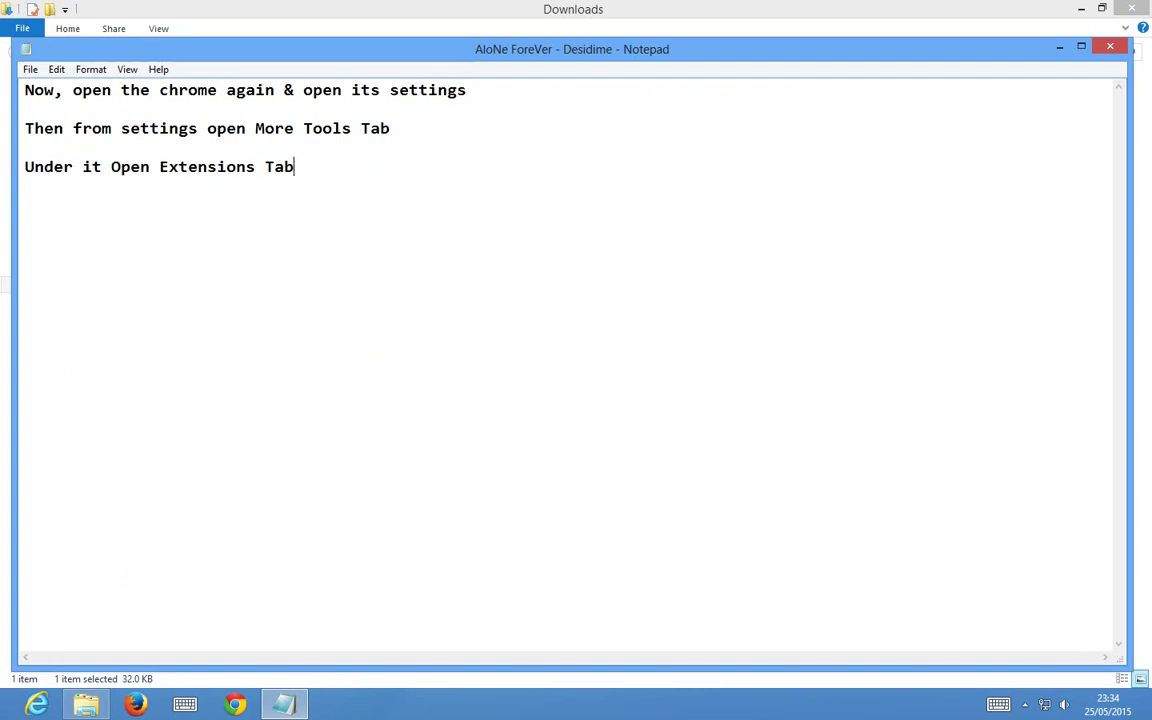
# Step: Switch to Chrome and open its Extensions page
pyautogui.click(240, 702)
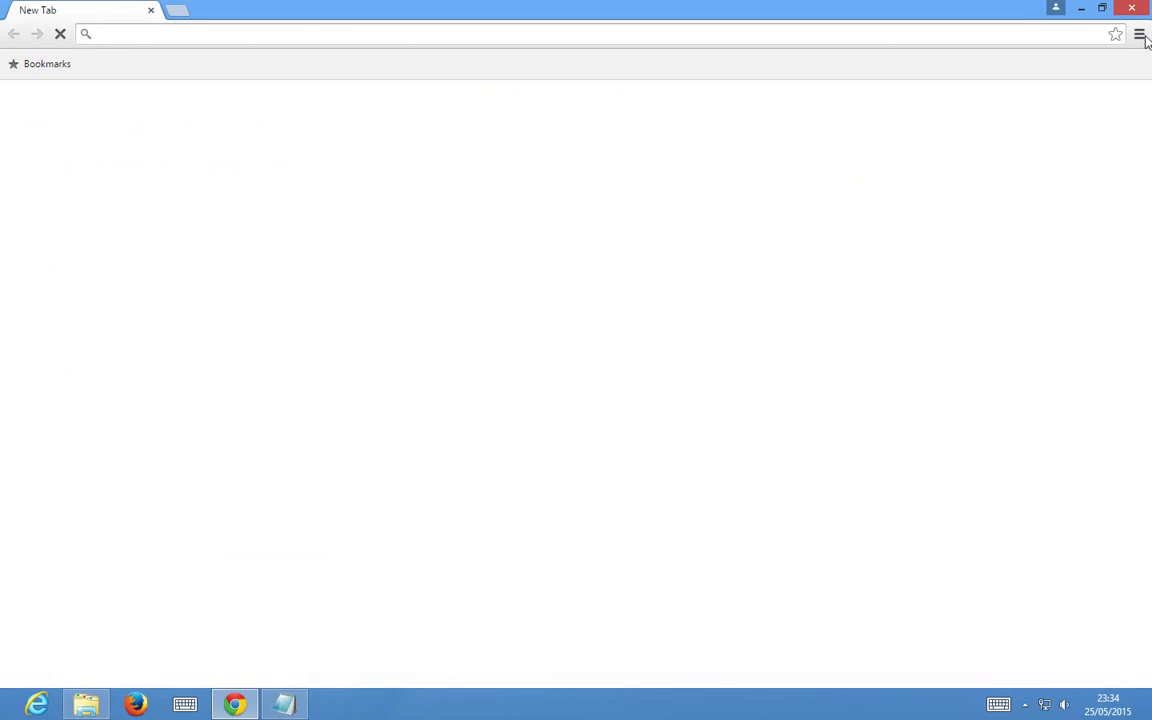
pyautogui.click(1140, 35)
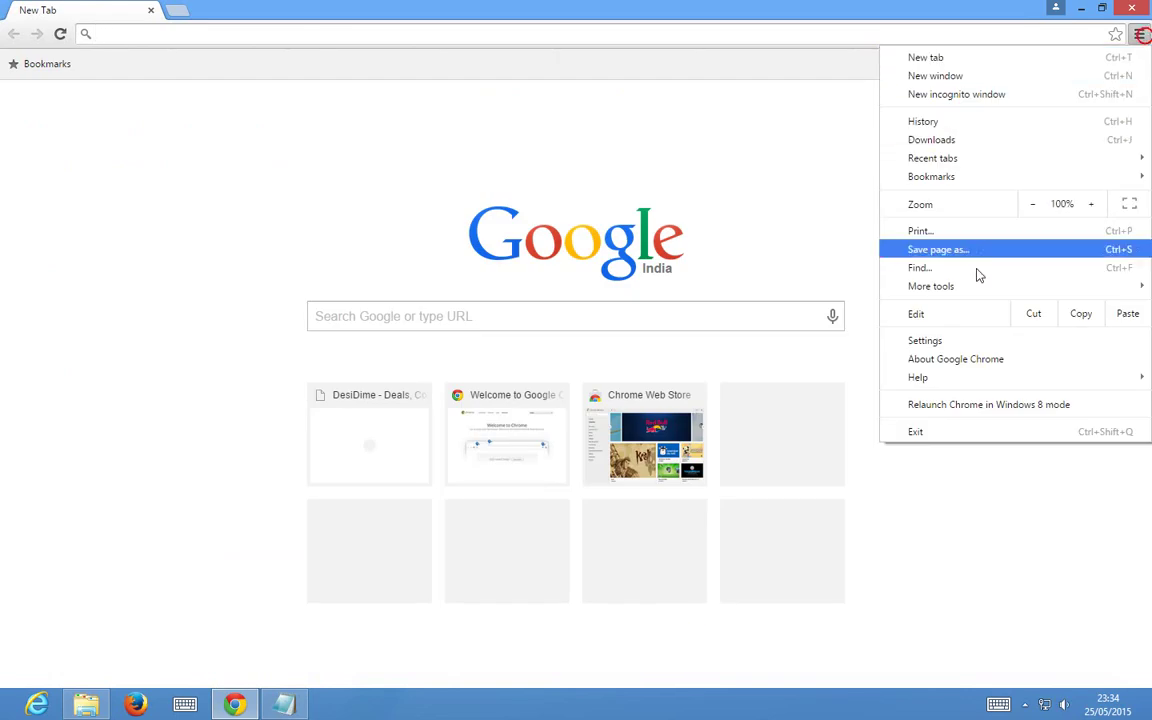
pyautogui.moveTo(950, 286)
pyautogui.click(780, 305)
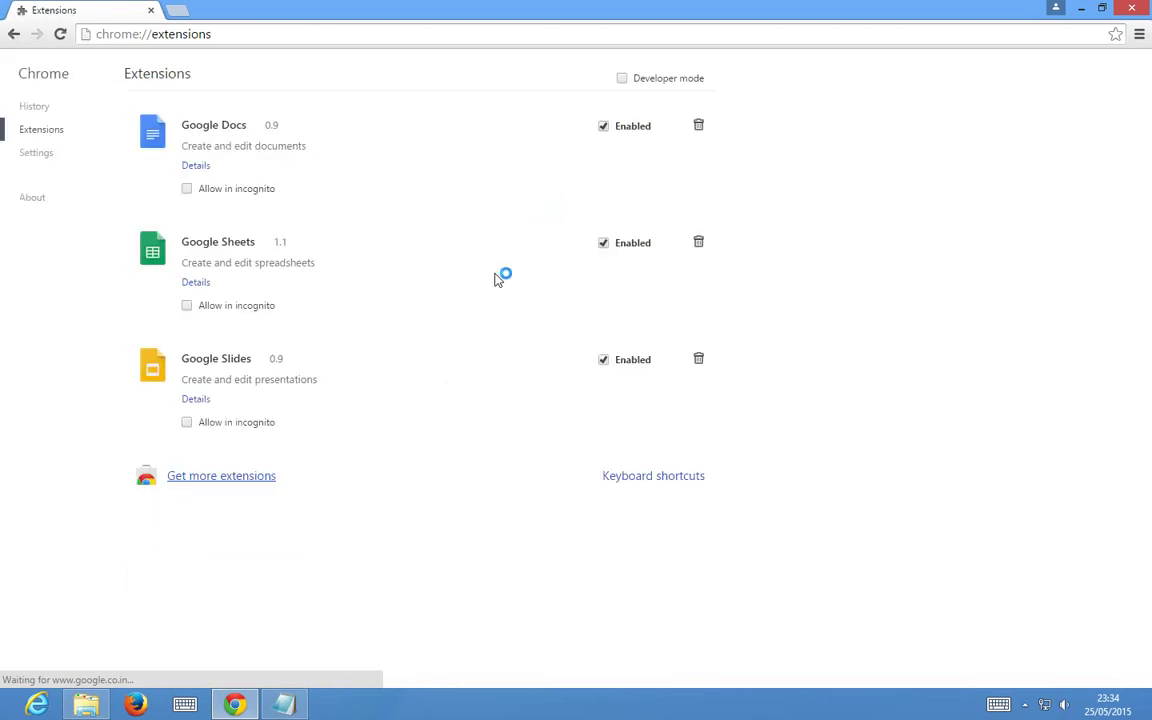
# Step: Replace the Notepad note with "Now, Directly drop the userscript file into open area of extesnions page in chrome" followed by a blank line
pyautogui.hotkey('alt', 'Tab')
pyautogui.hotkey('ctrl', 'a')
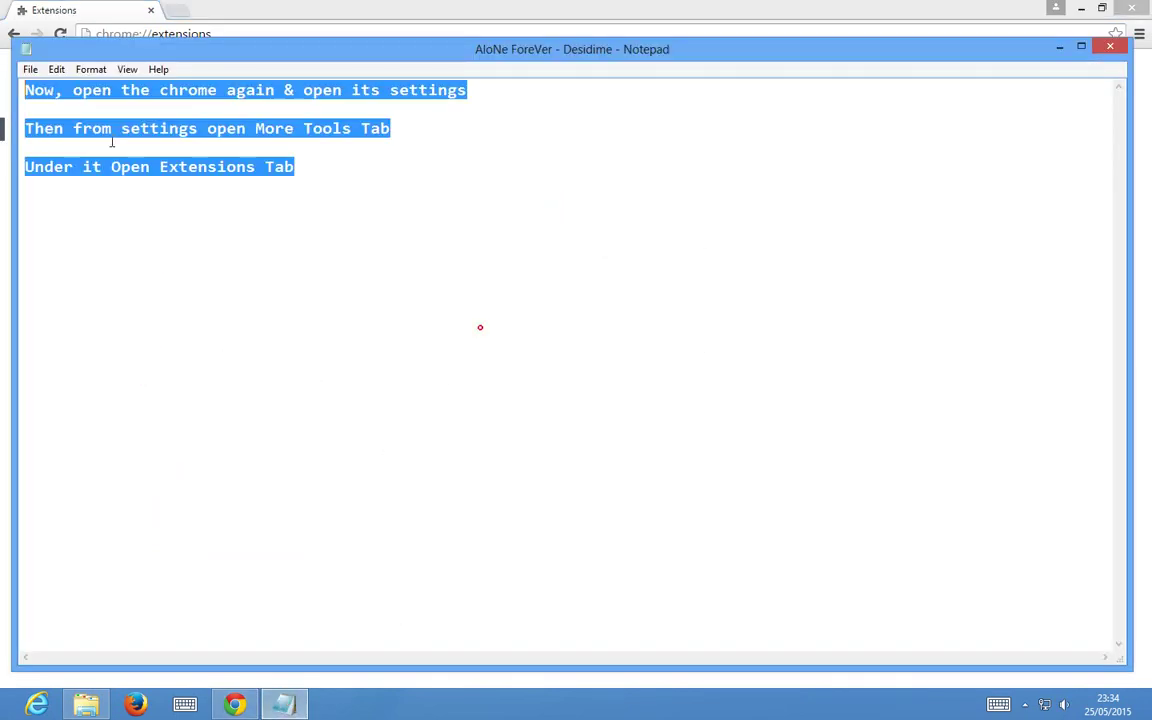
pyautogui.press('Delete')
pyautogui.write('No')
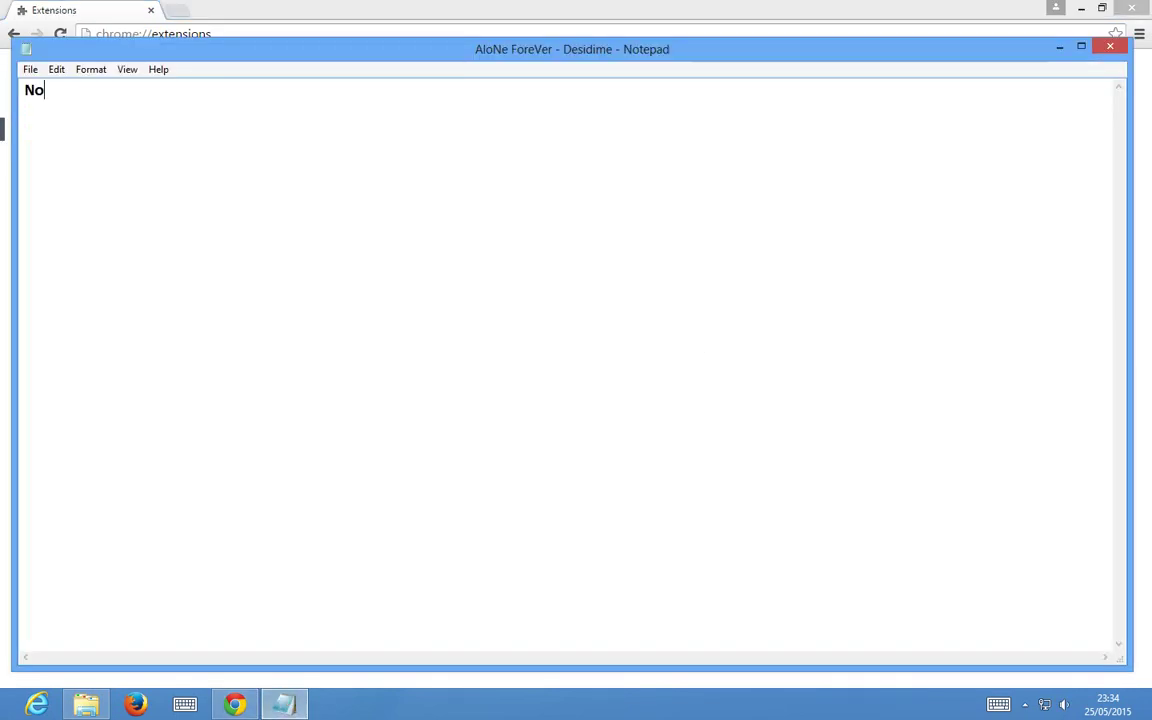
pyautogui.write('w, Dir')
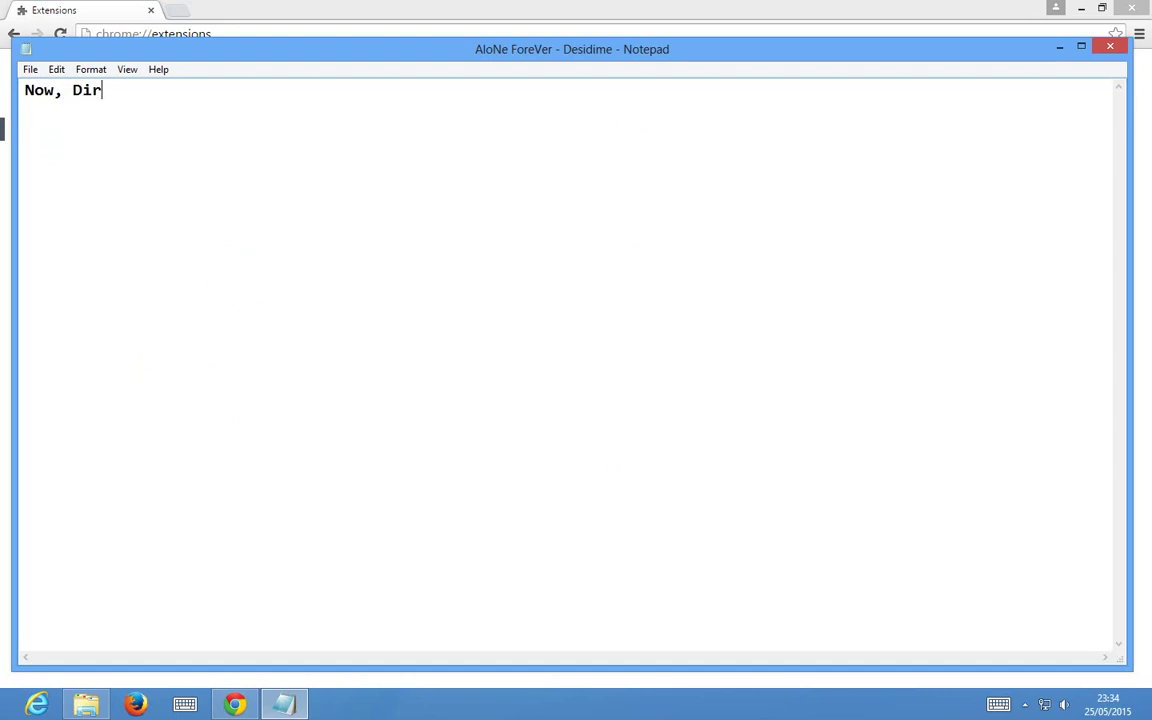
pyautogui.write('ectly drop the u')
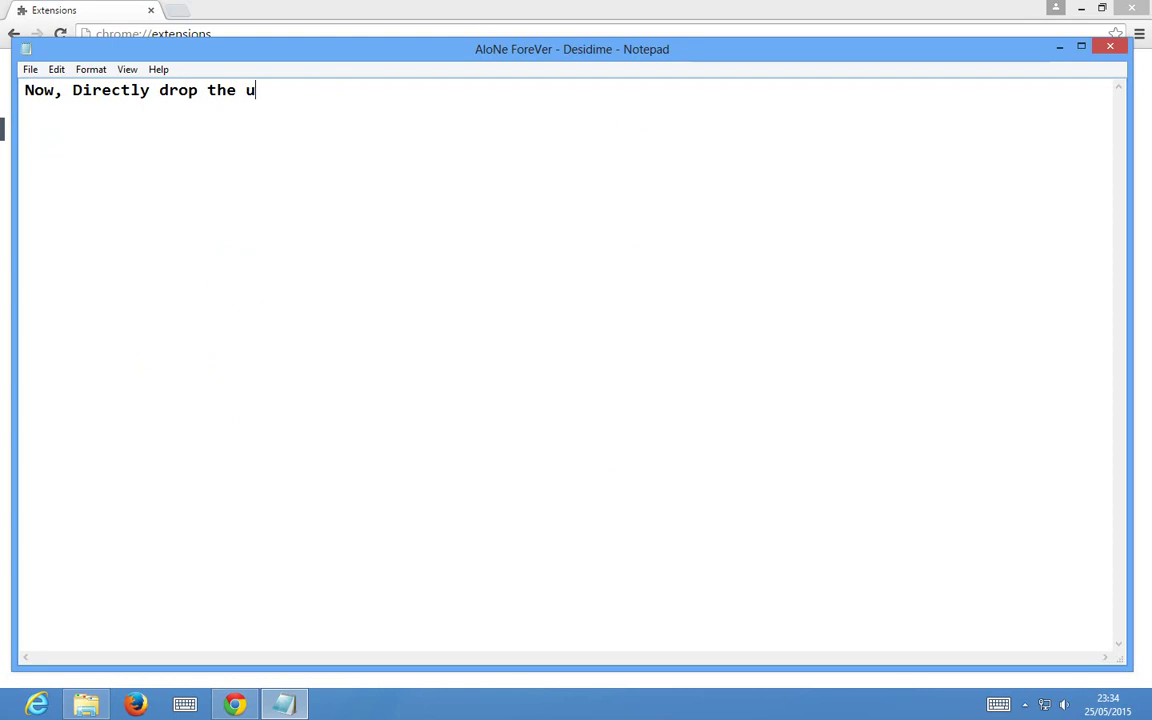
pyautogui.write('serscript file in')
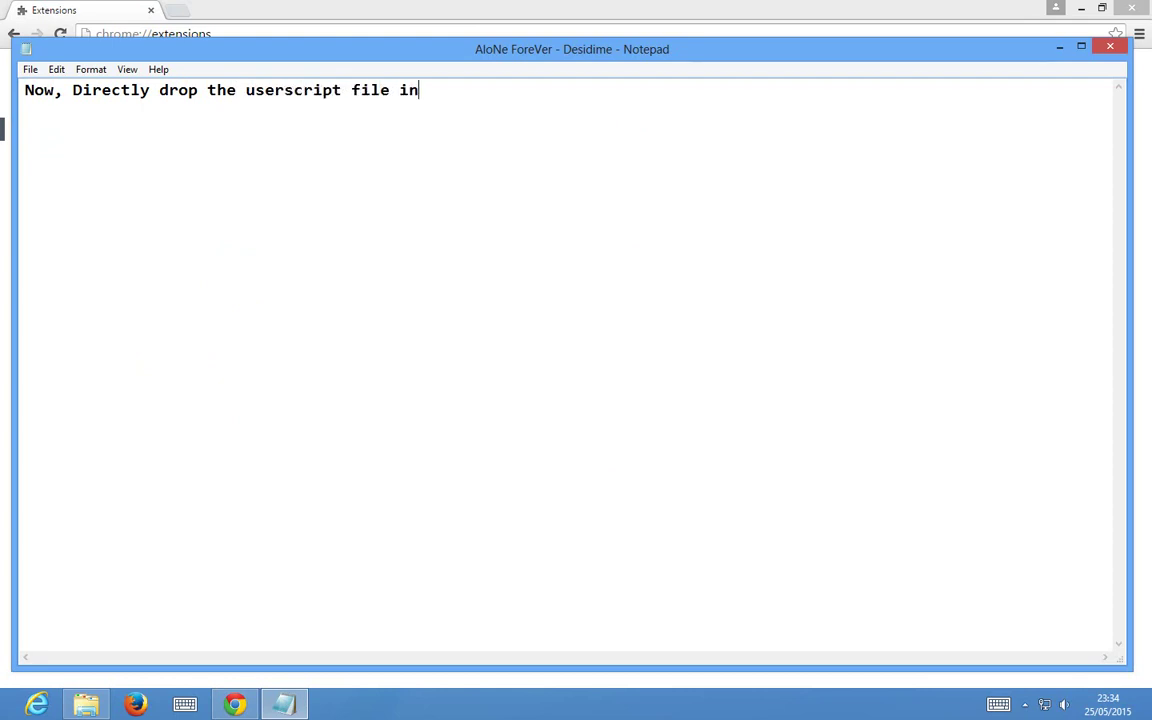
pyautogui.write('to open area ')
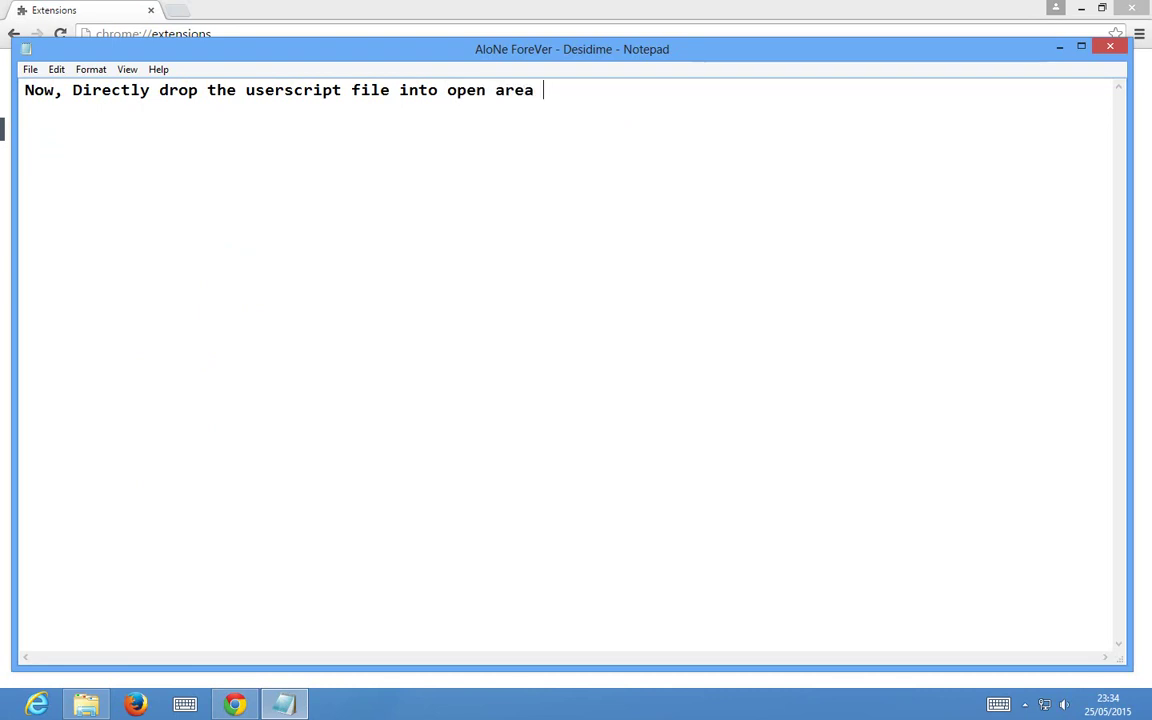
pyautogui.write('of extesnions page')
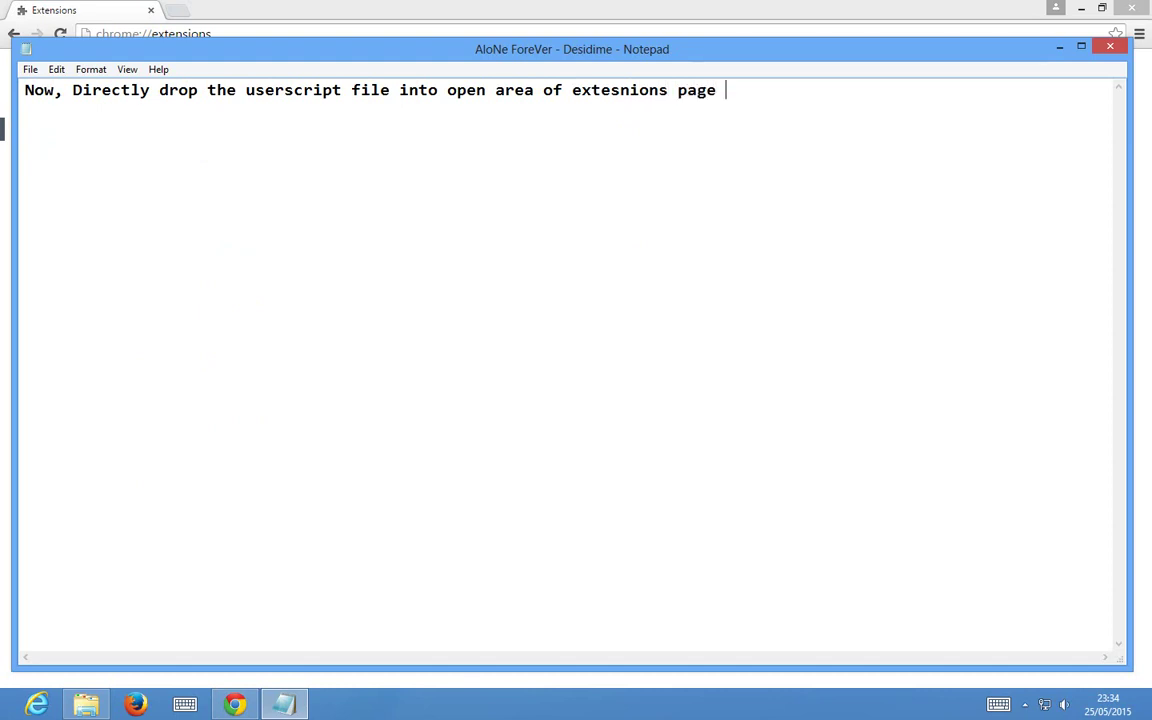
pyautogui.write(' in chrome')
pyautogui.press('Return')
pyautogui.press('Return')
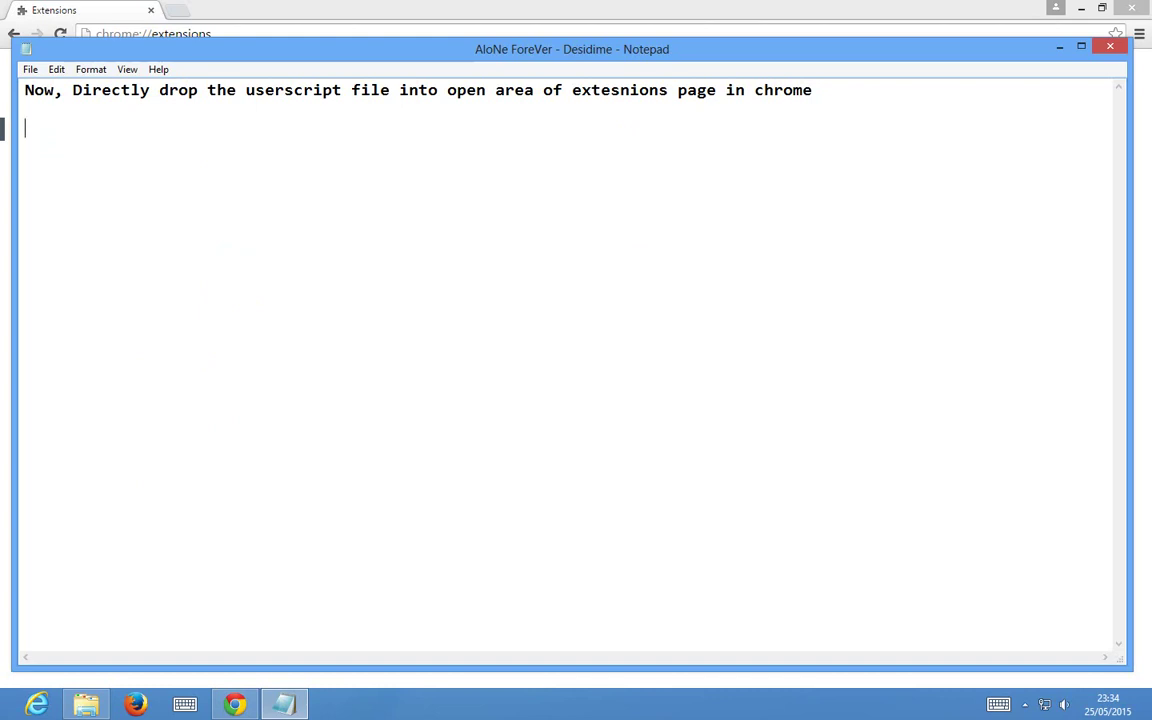
# Step: Add the lines "Then click top add" and "& the extension will install" to the note, separated by a blank line
pyautogui.write('Then click')
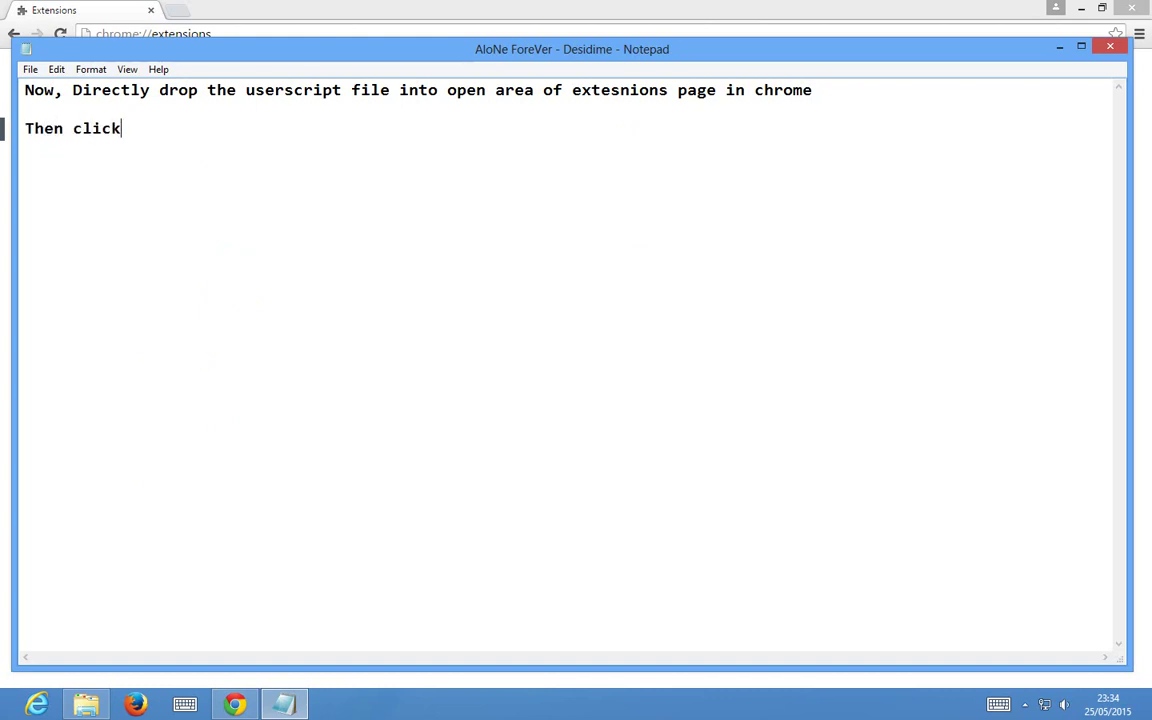
pyautogui.write(' top add')
pyautogui.press('Return')
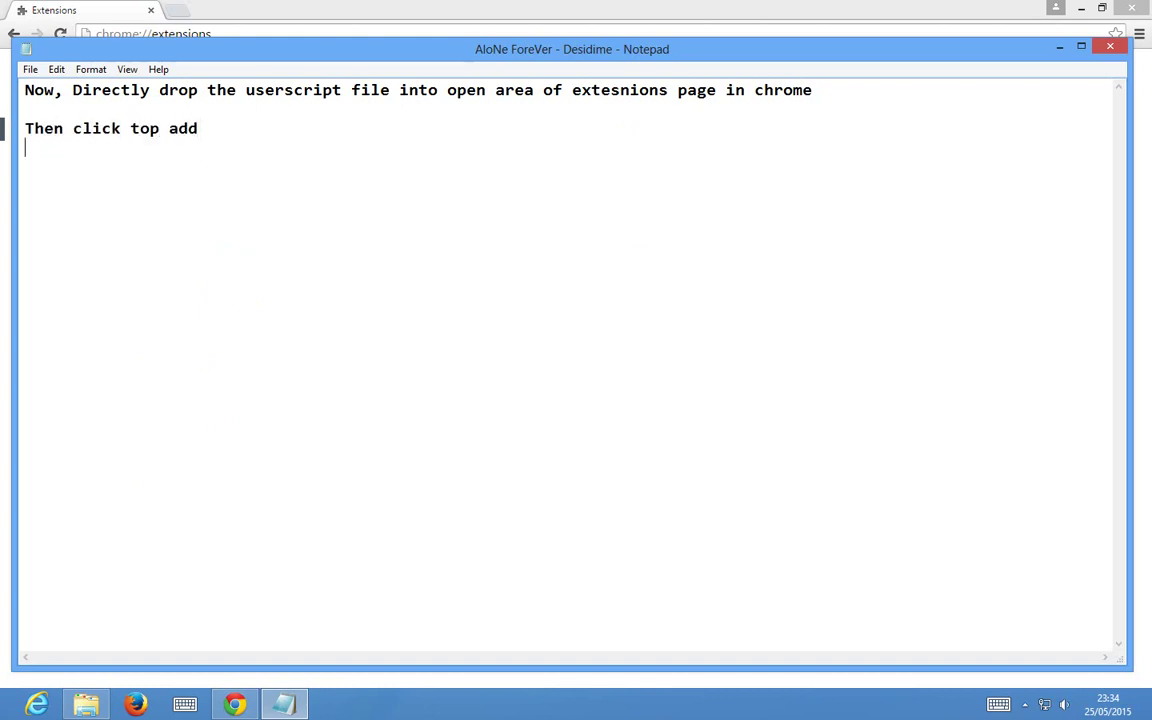
pyautogui.press('Return')
pyautogui.write('& the extension')
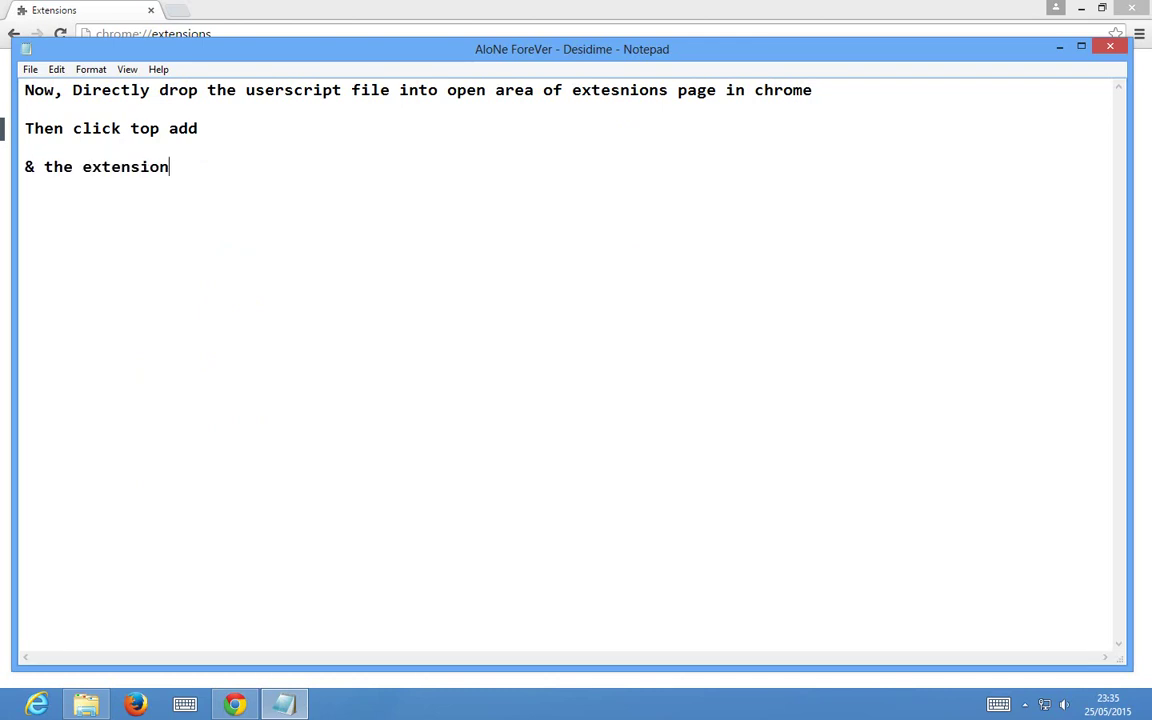
pyautogui.write(' will install')
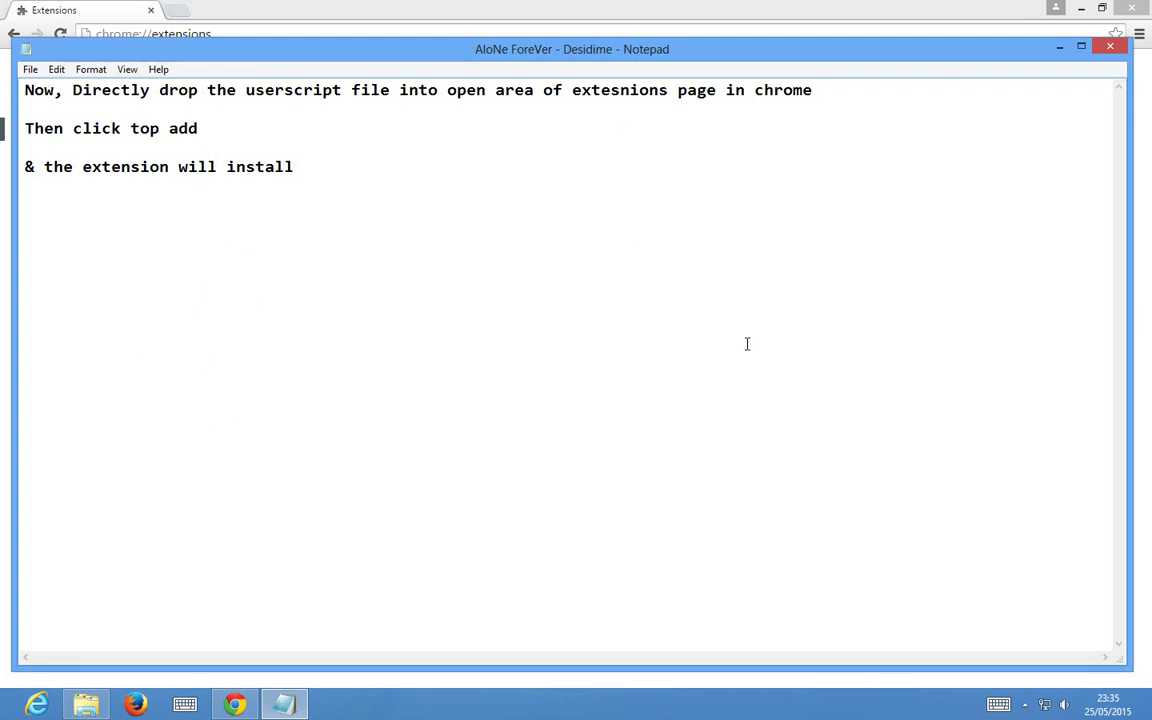
# Step: Install the Giant Smiley Arena userscript from the Downloads folder through Chrome's Extensions page and approve adding it
pyautogui.click(1060, 52)
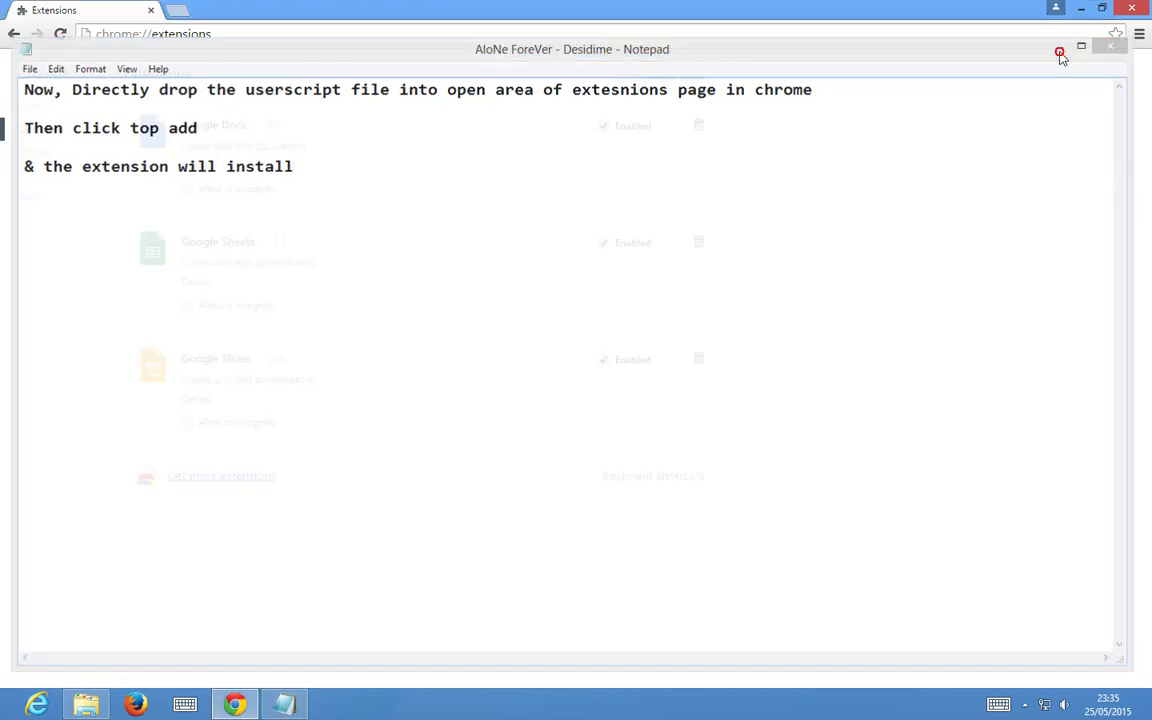
pyautogui.click(88, 710)
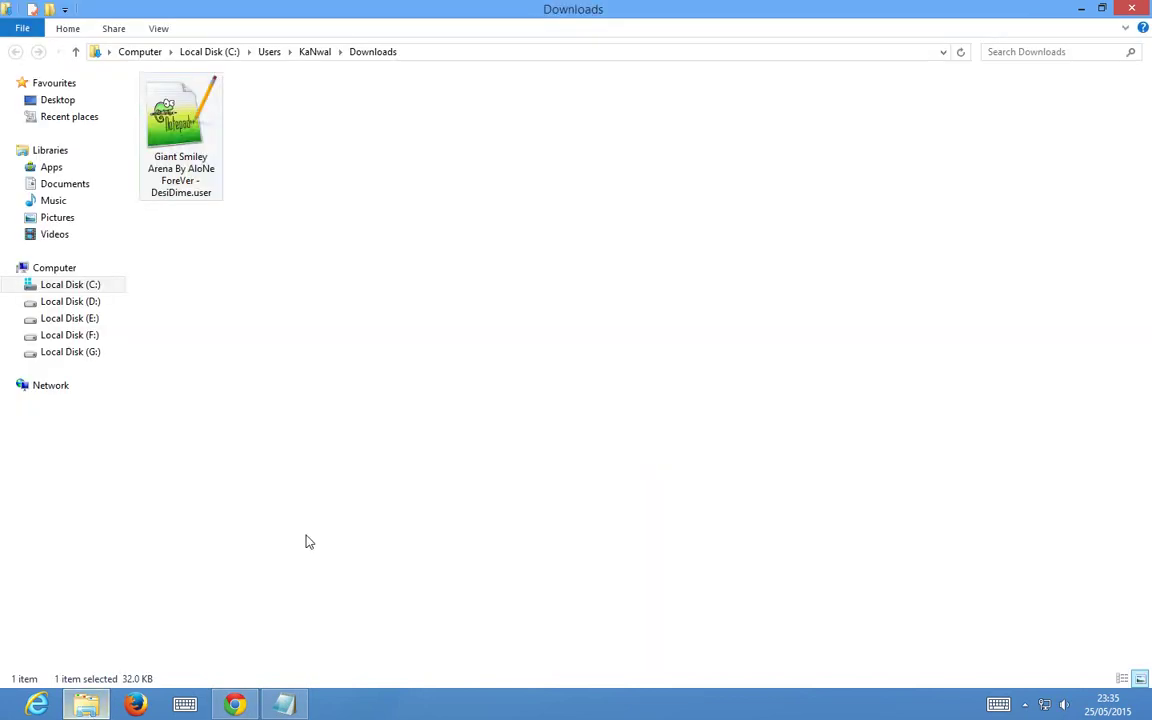
pyautogui.click(1103, 10)
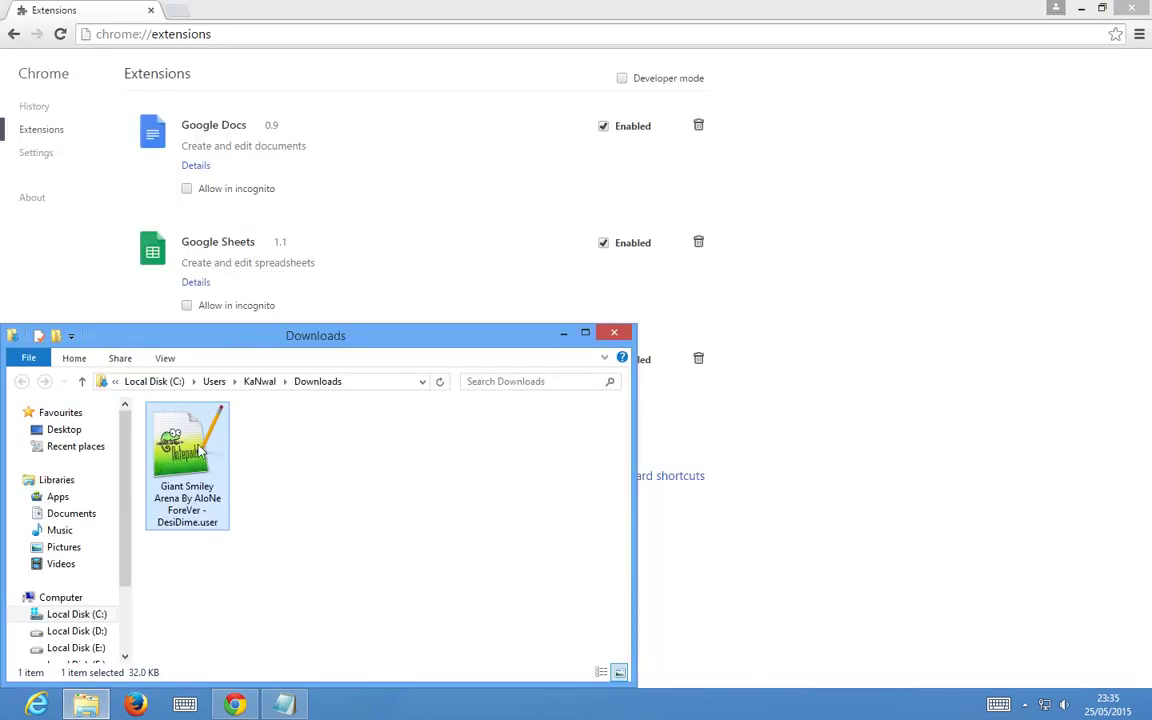
pyautogui.moveTo(199, 452); pyautogui.dragTo(790, 232)
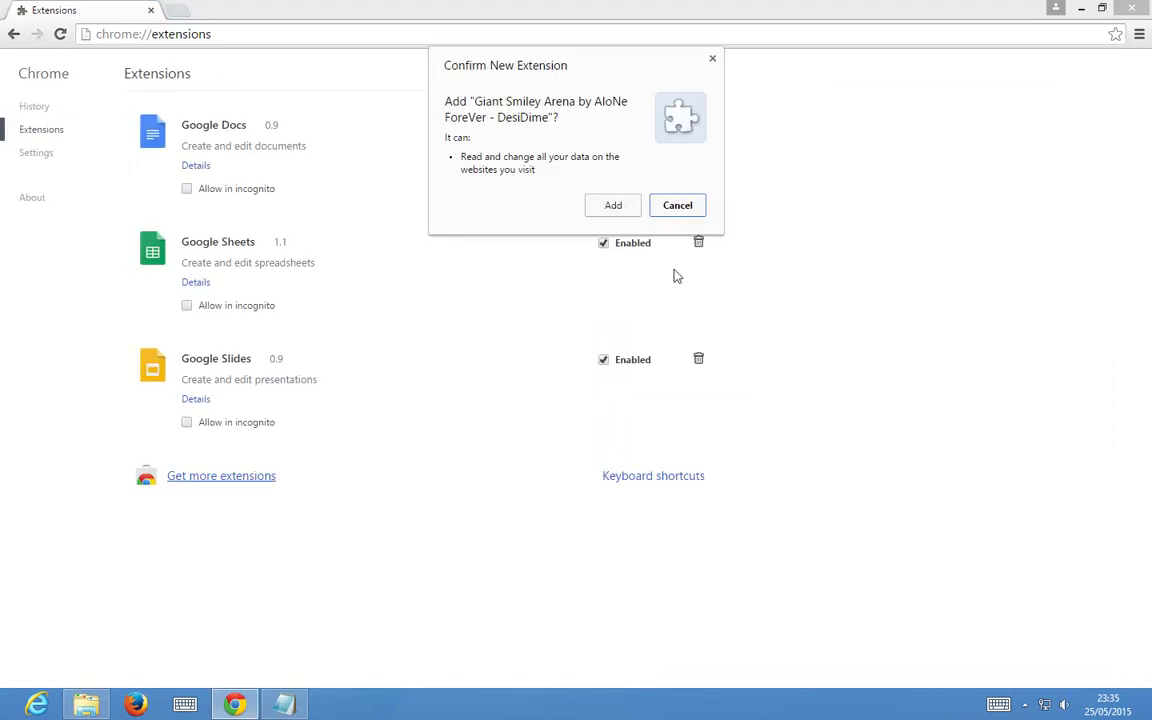
pyautogui.click(598, 209)
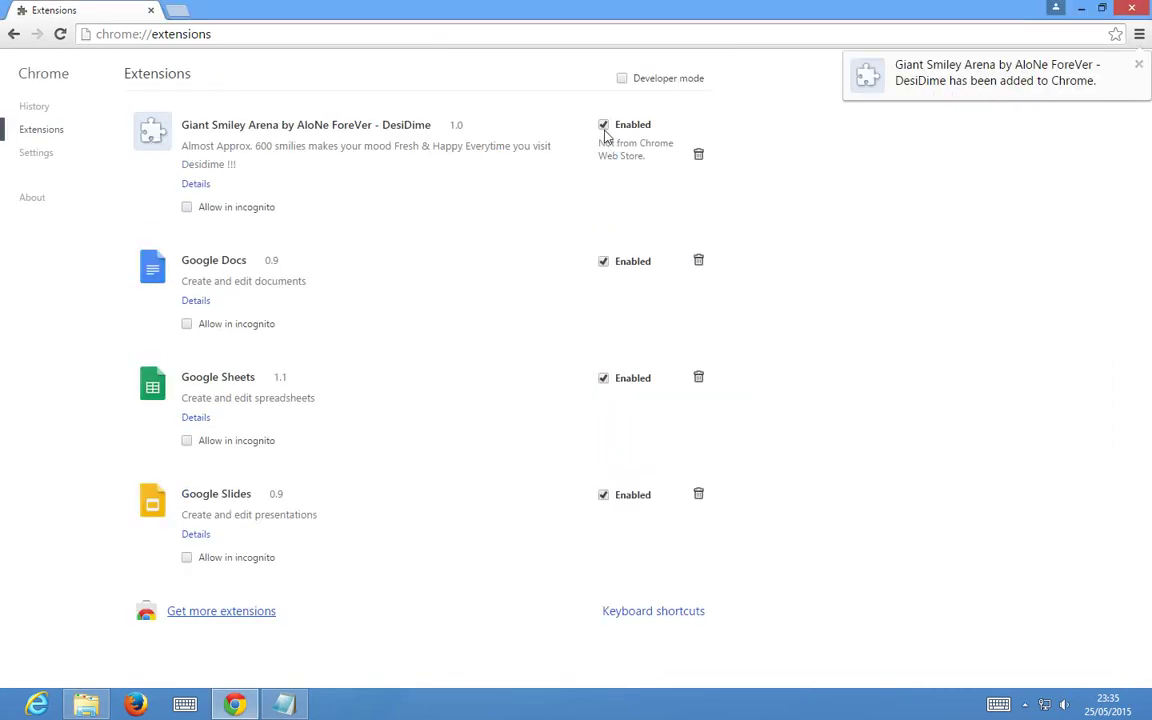
# Step: Replace the whole Notepad note with the line "Actually , the problem now comes"
pyautogui.click(285, 705)
pyautogui.hotkey('ctrl', 'a')
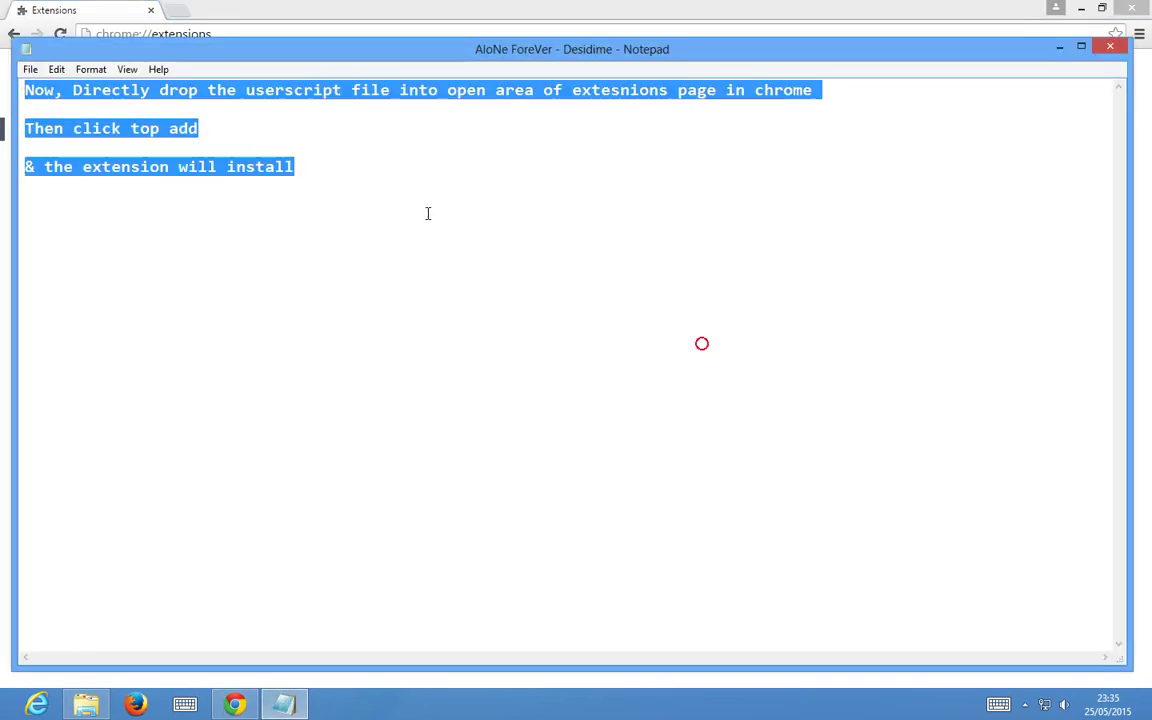
pyautogui.press('BackSpace')
pyautogui.write('Actua')
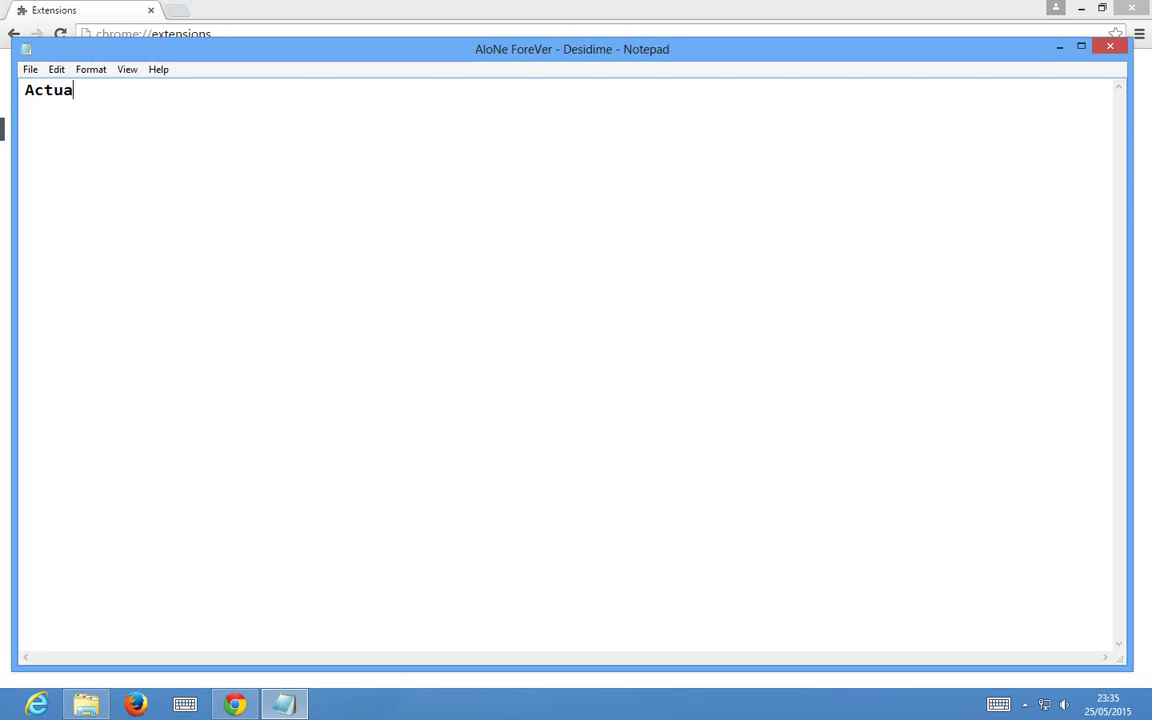
pyautogui.write('lly , the problem now com')
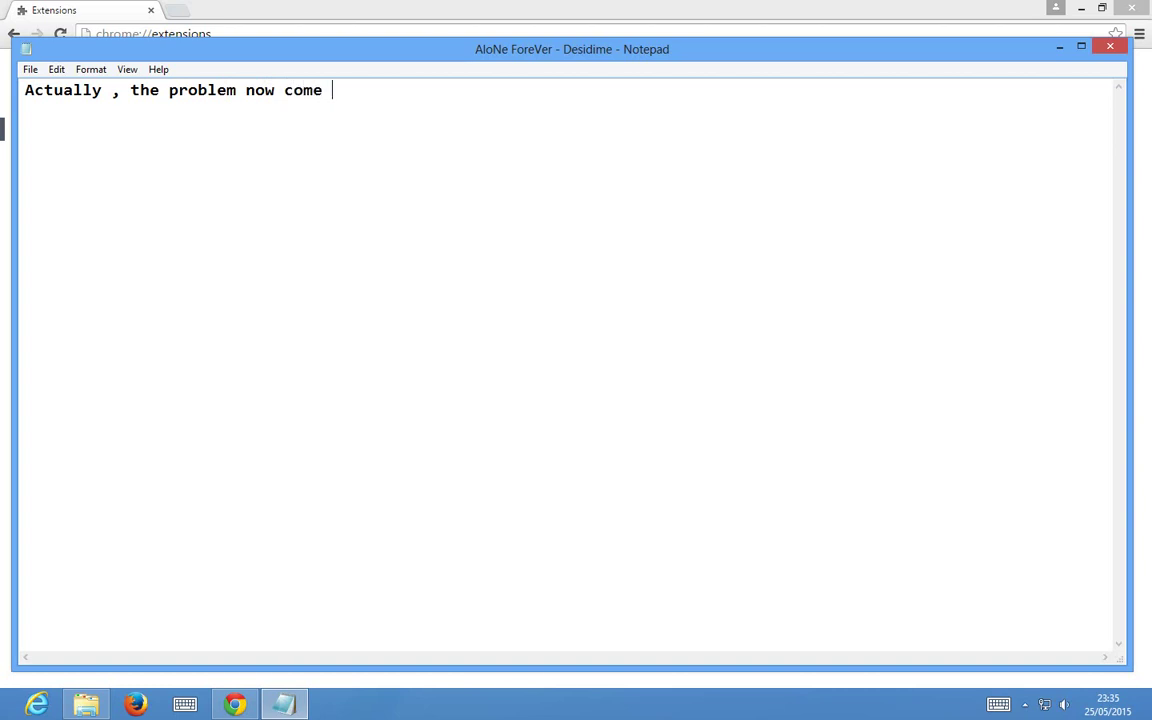
pyautogui.write('es')
pyautogui.press('Return')
# Step: Begin a new paragraph in the note reading "Due to release of new policies by google chrome"
pyautogui.write('Dy')
pyautogui.press('BackSpace')
pyautogui.write('ue t')
pyautogui.write('o')
pyautogui.write(' n')
pyautogui.write('release o')
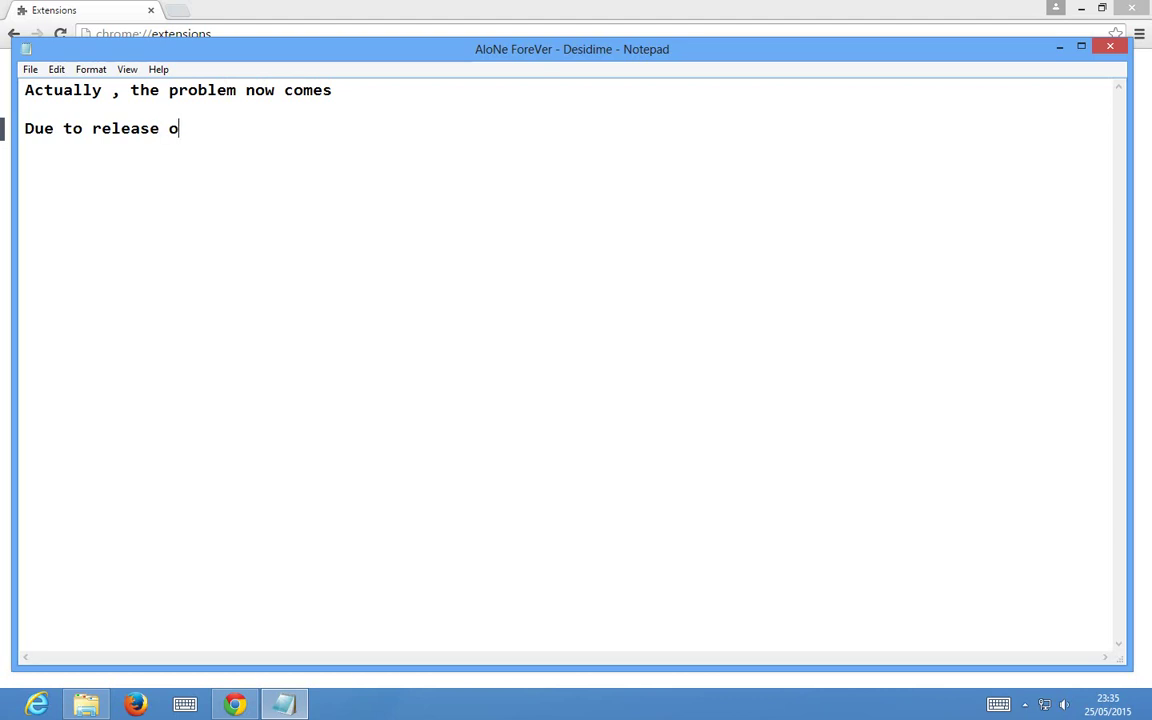
pyautogui.write('f new poli')
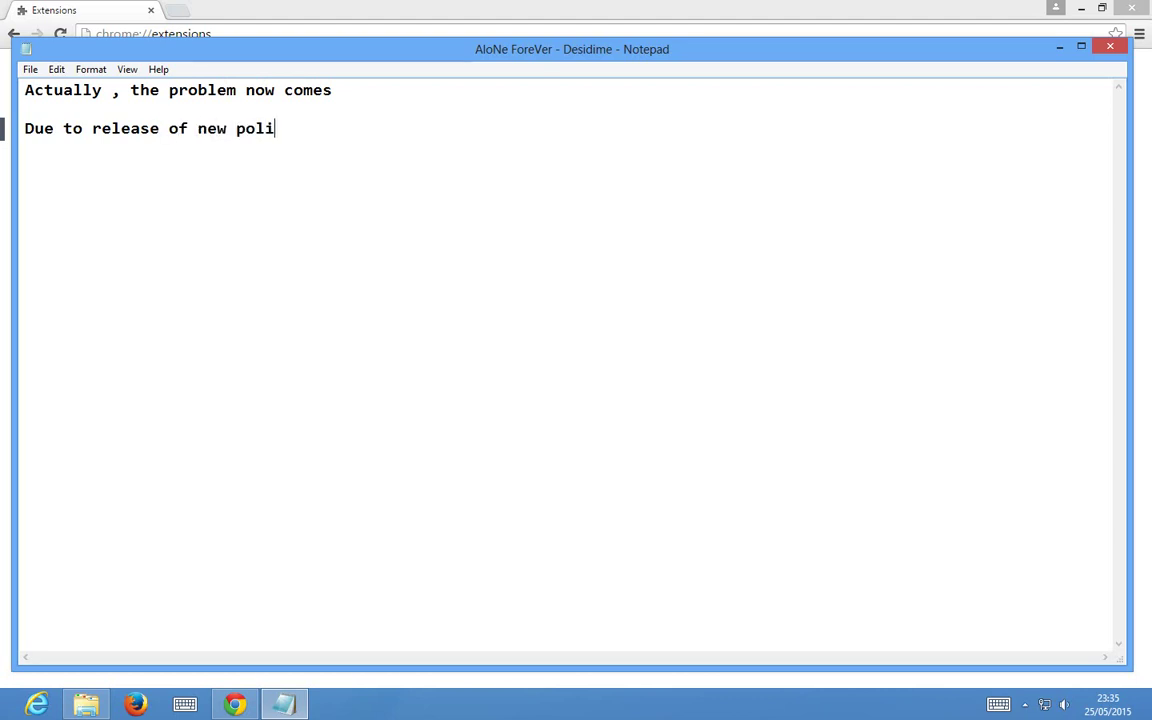
pyautogui.write('cies by go')
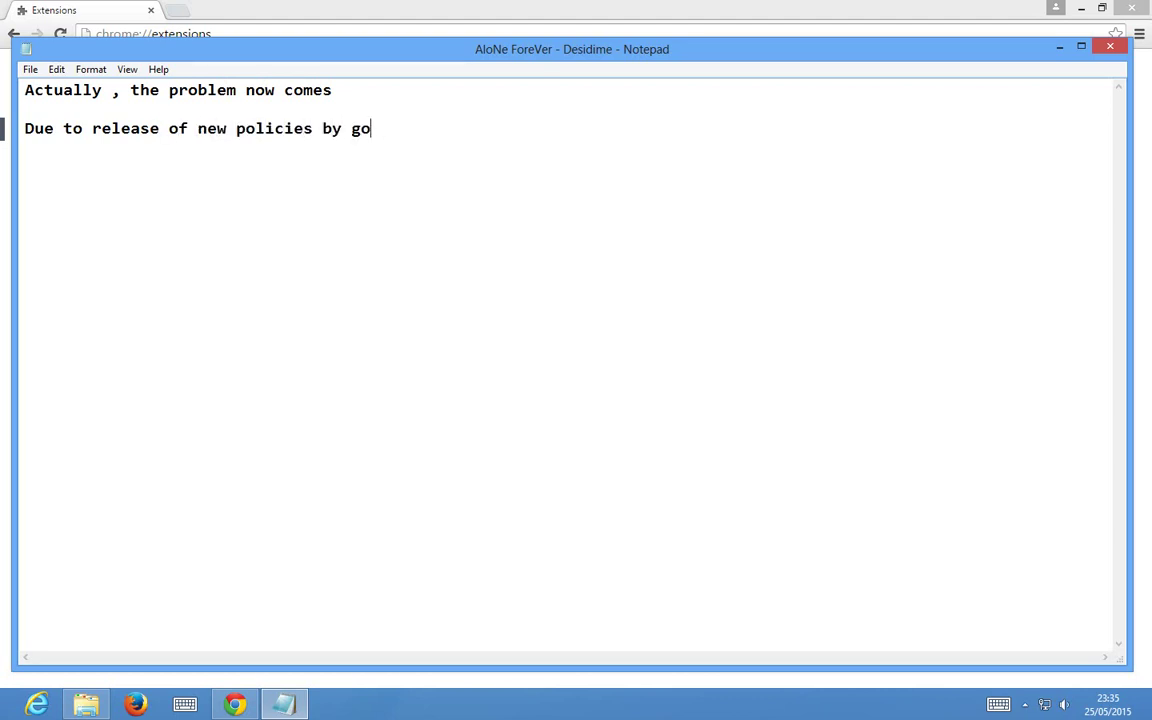
pyautogui.write('ogle chrome')
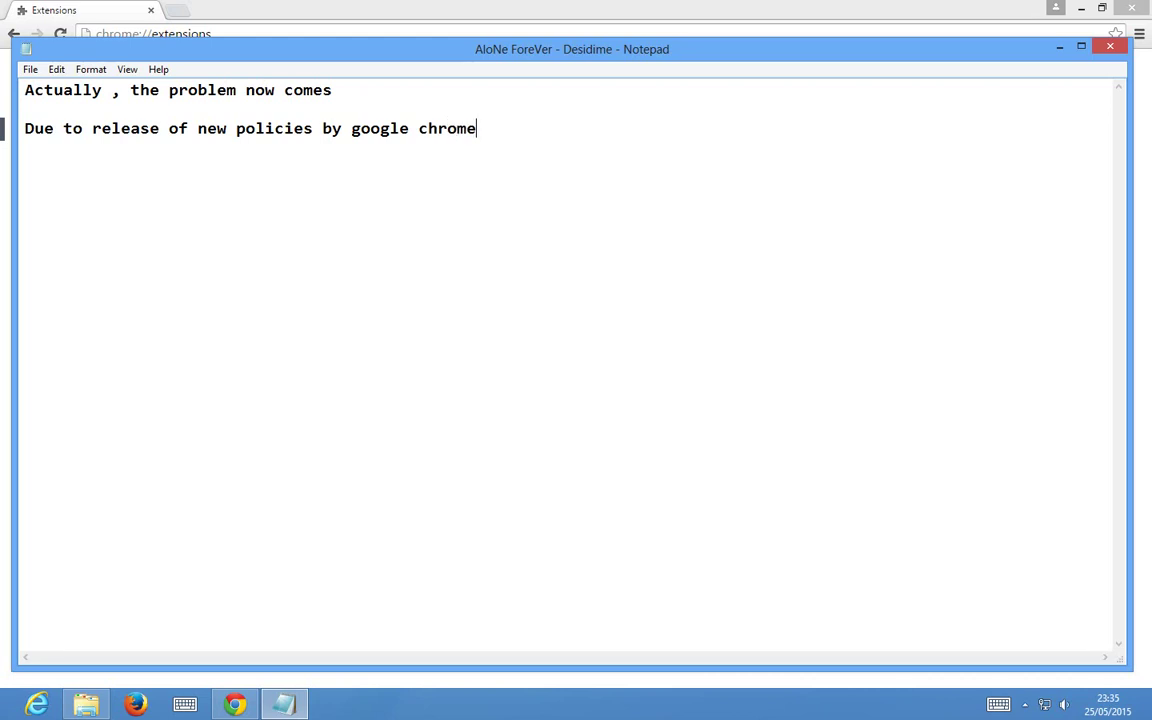
# Step: Continue the sentence about Chrome's new policies with ", third party extensions are blacklisted & not work.."
pyautogui.write(', third party ex')
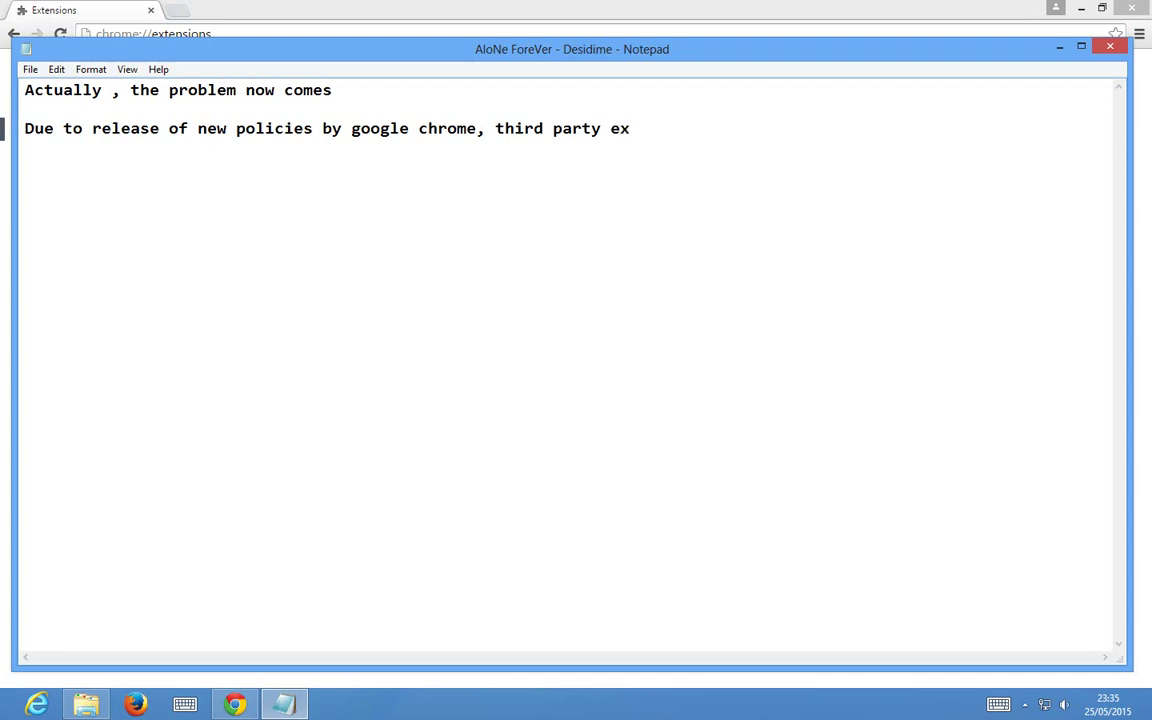
pyautogui.write('tension')
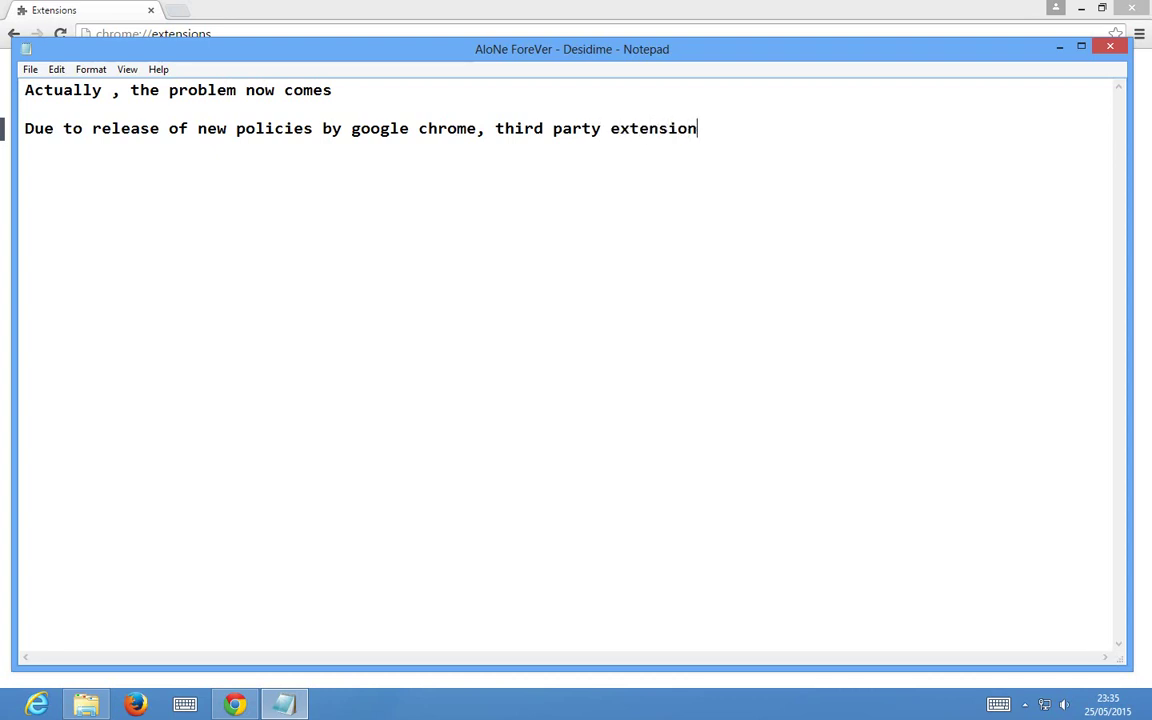
pyautogui.write('s are blacklisted')
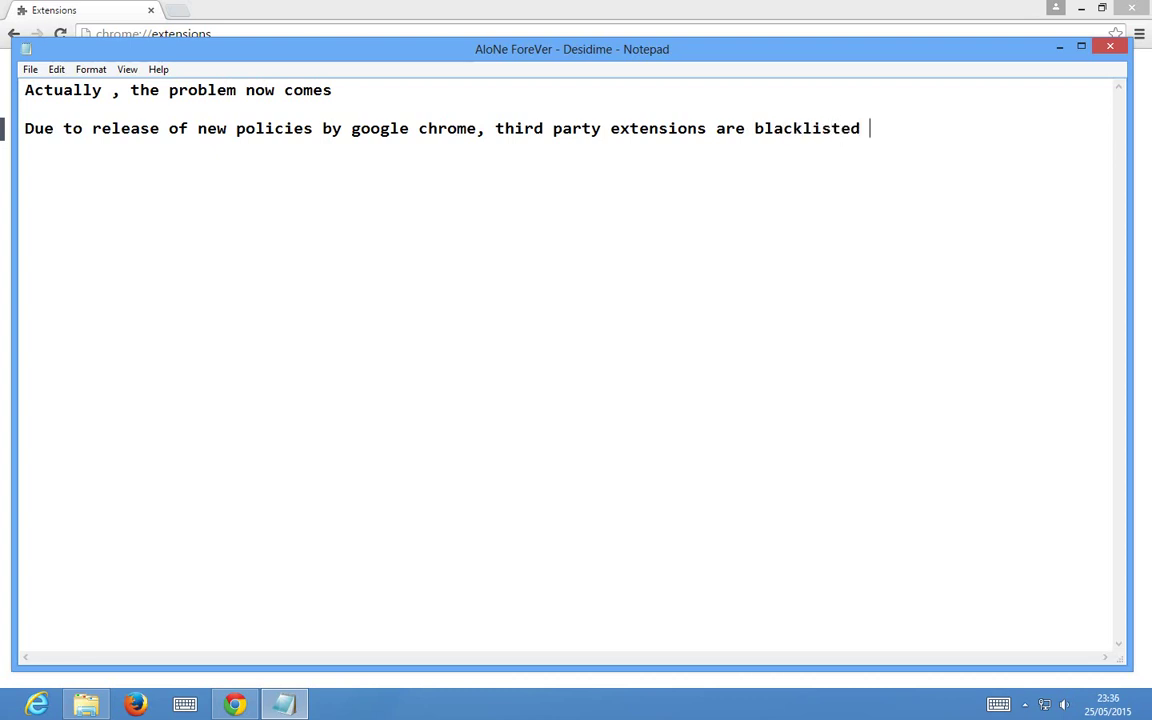
pyautogui.write(' & not wore')
pyautogui.press('BackSpace')
pyautogui.write('r')
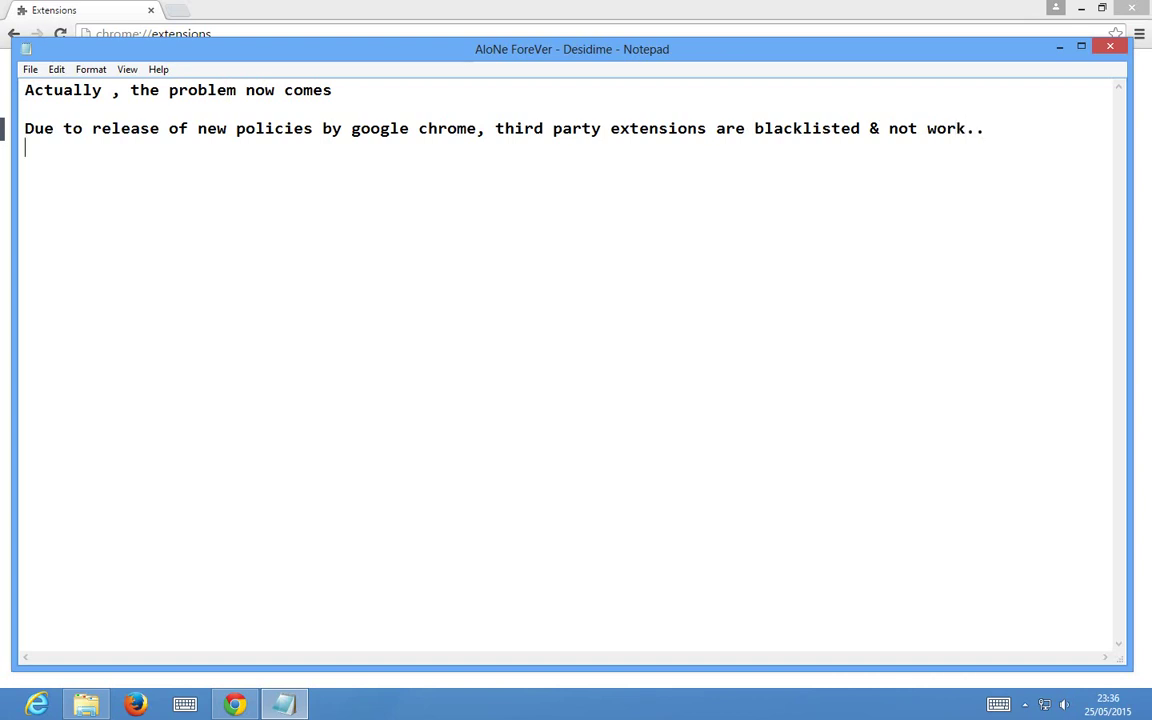
# Step: Add a third paragraph to the note reading "When you again open the browser, then it automatically disabled.....I show you wait"
pyautogui.write('hen you agin')
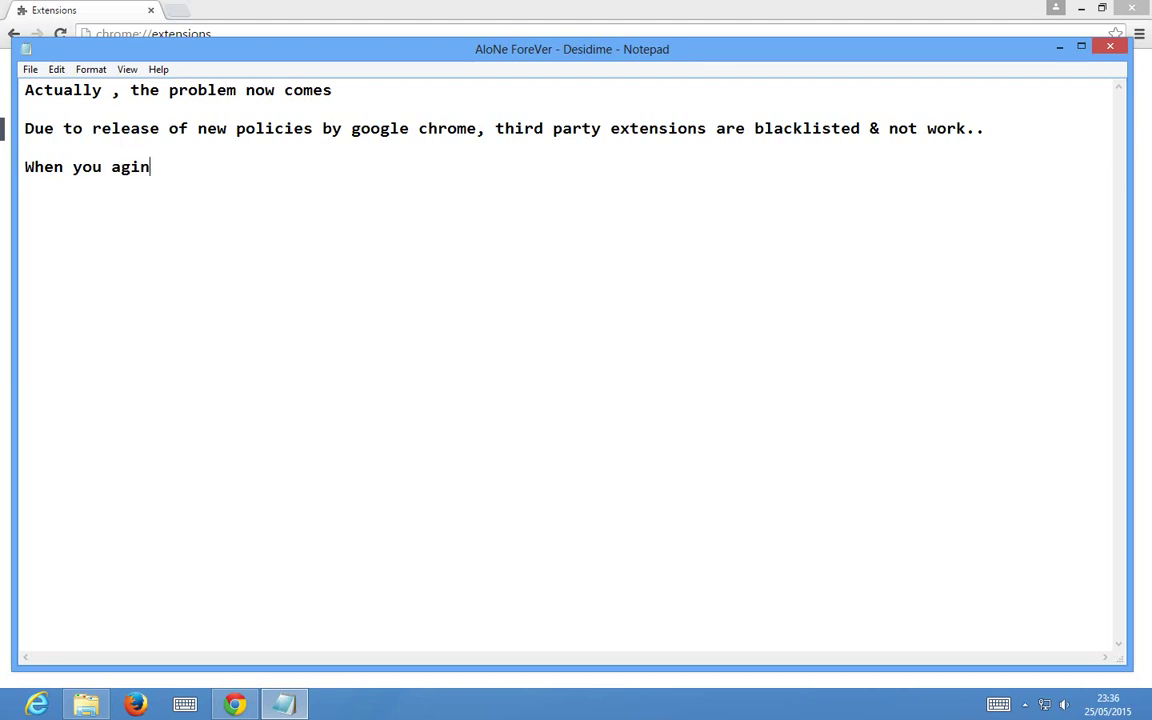
pyautogui.write(' ope')
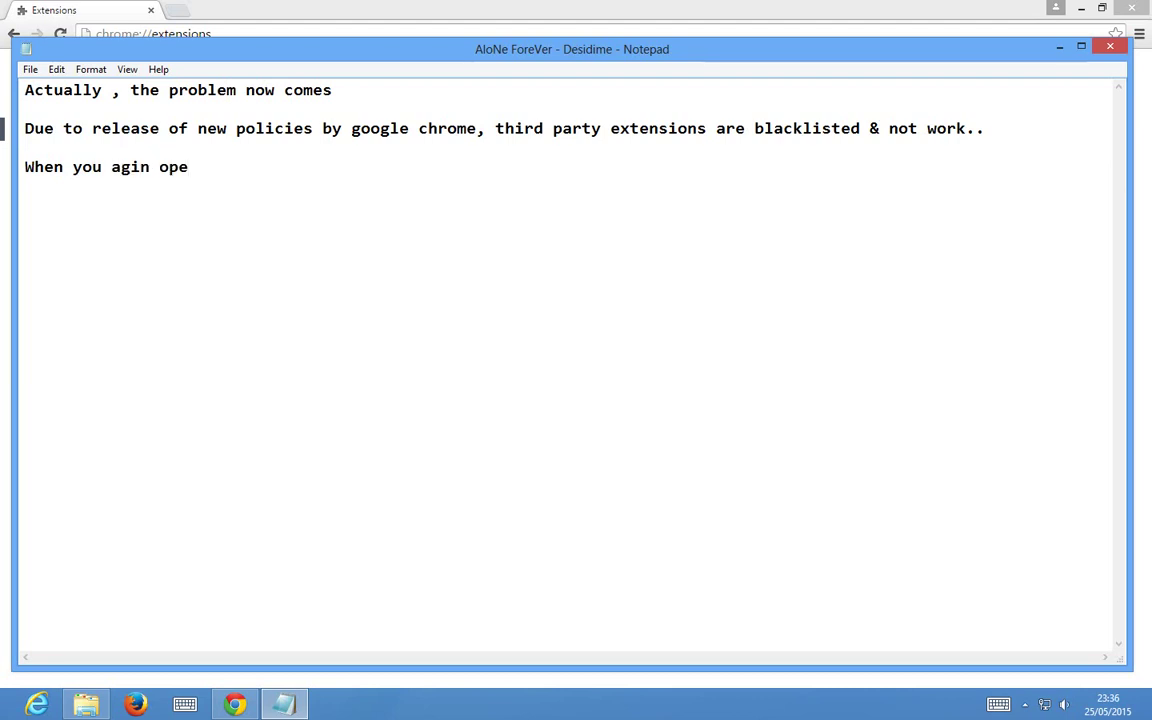
pyautogui.write('n the browser, th')
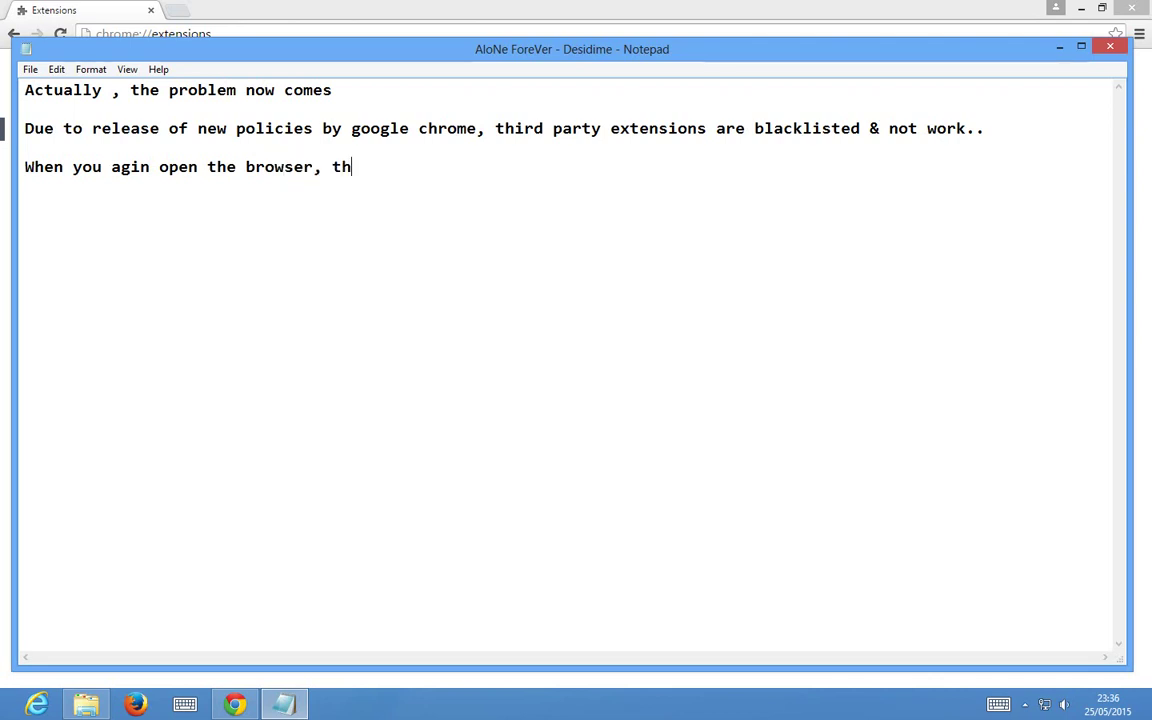
pyautogui.write('en it automa')
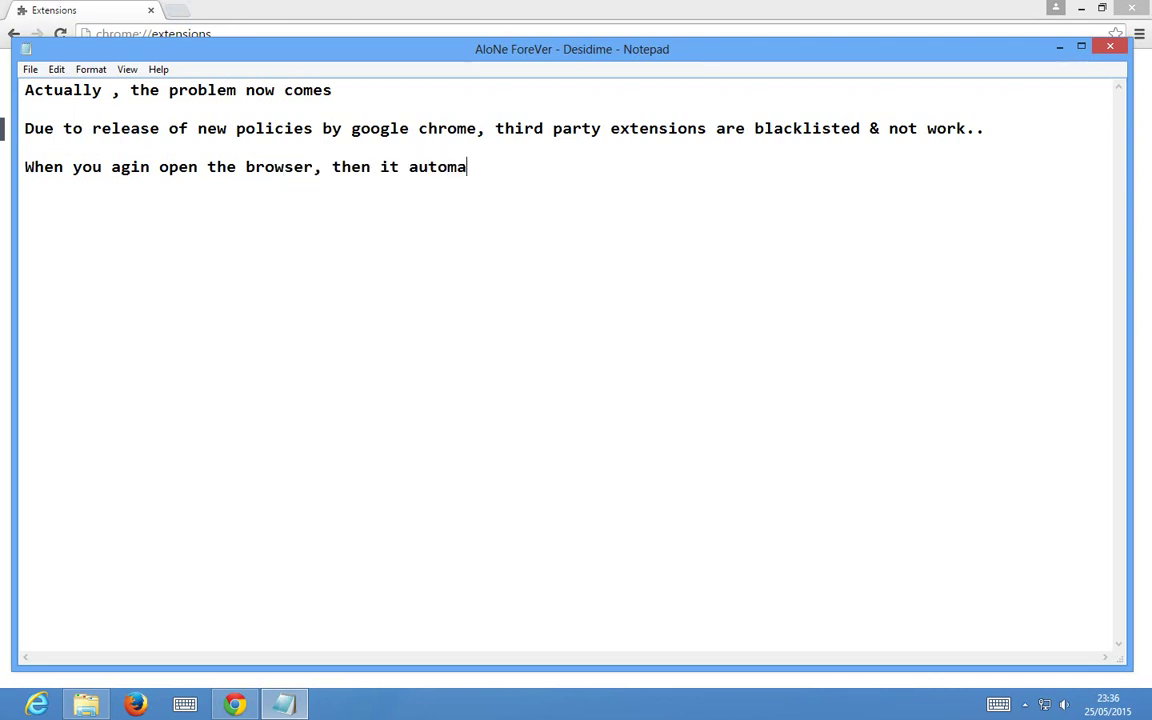
pyautogui.write('ticall')
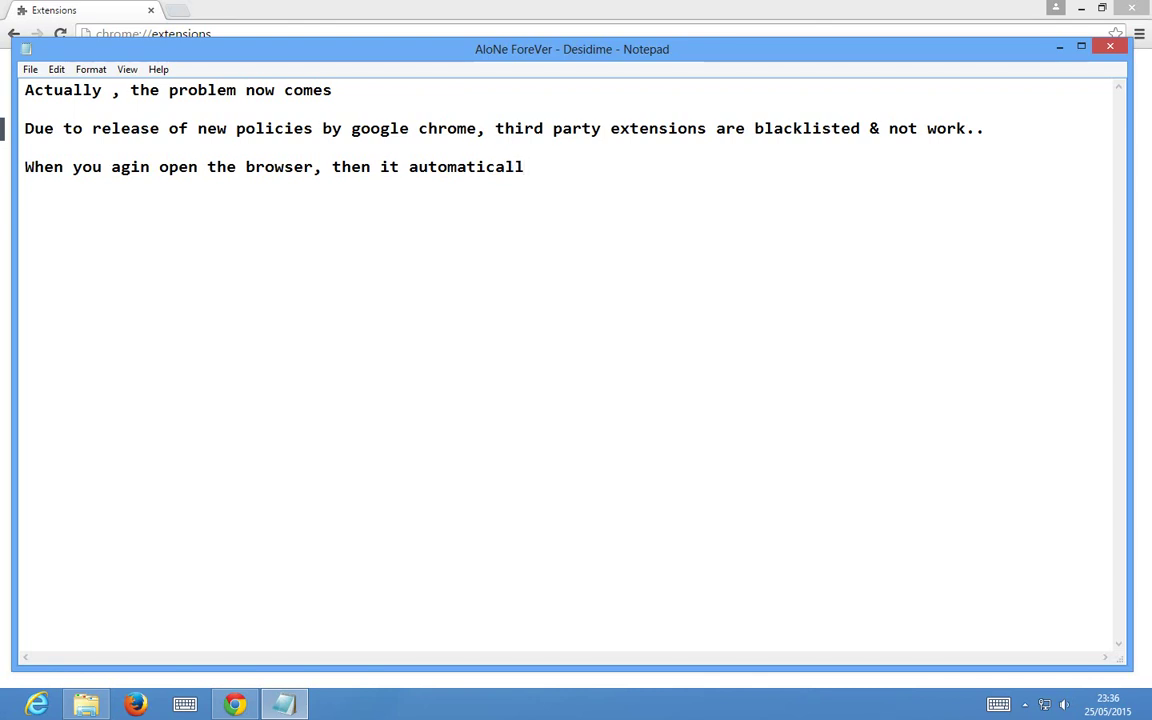
pyautogui.write('y disable')
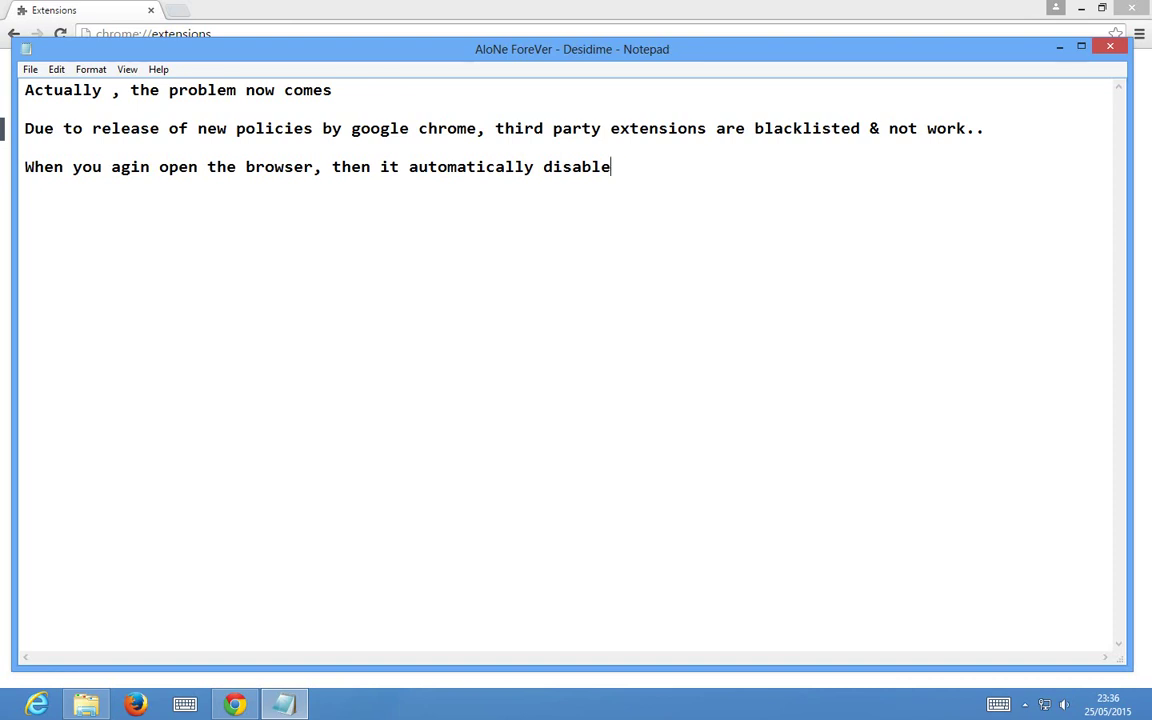
pyautogui.write('d.....I show yo')
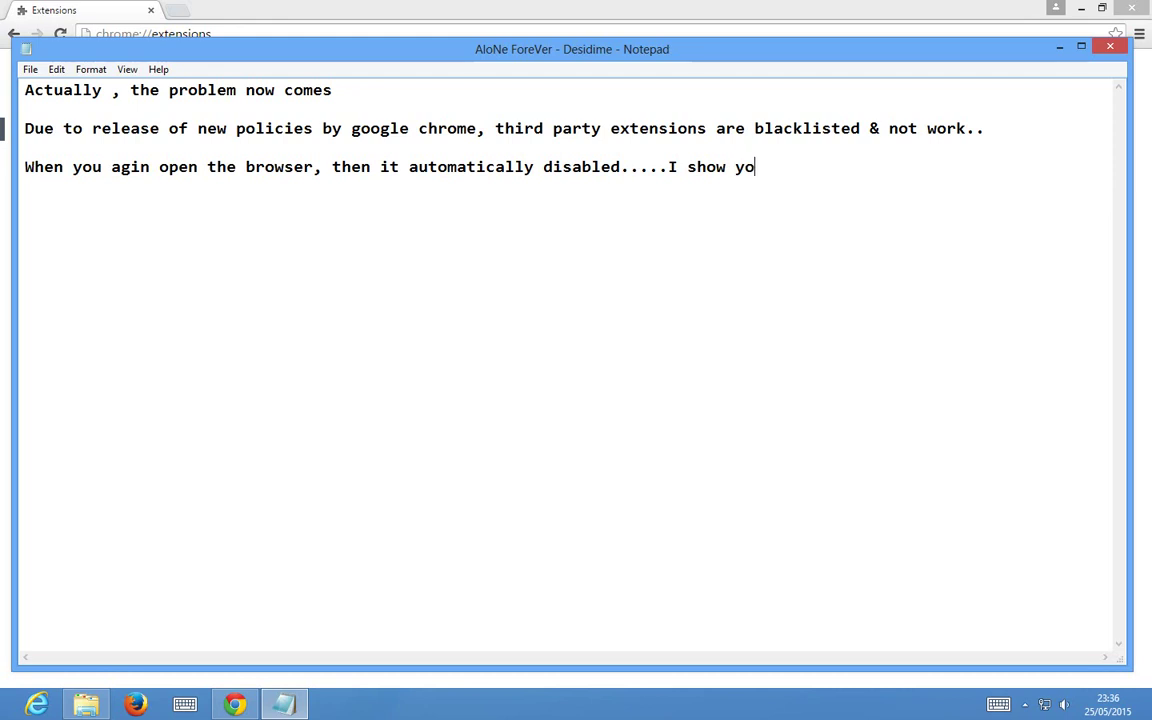
pyautogui.write('u wait')
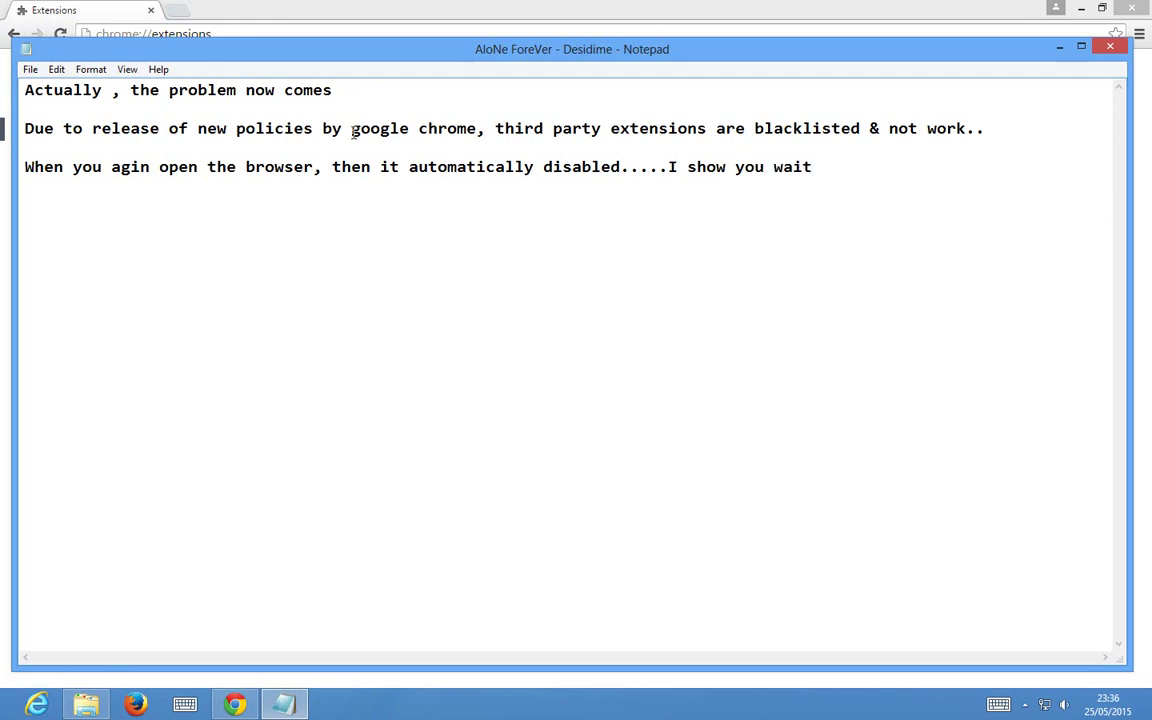
pyautogui.click(127, 166)
pyautogui.write('a')
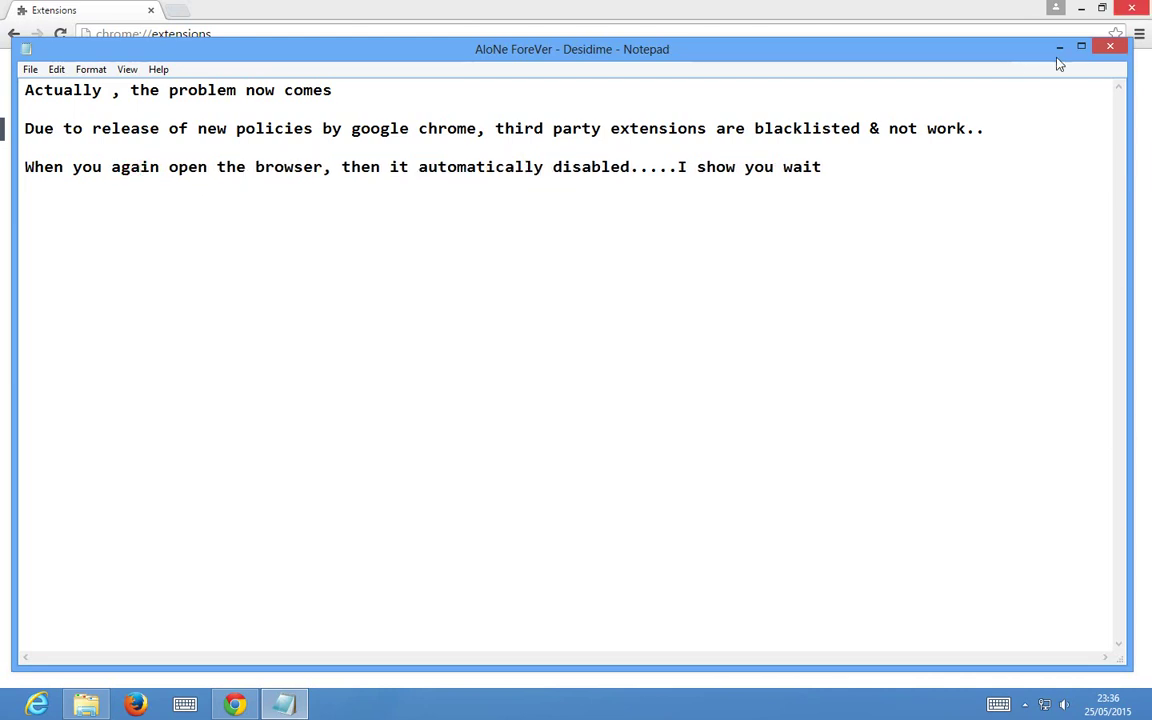
# Step: Minimize the note, close the Chrome and Downloads windows, and relaunch Chrome
pyautogui.click(1058, 47)
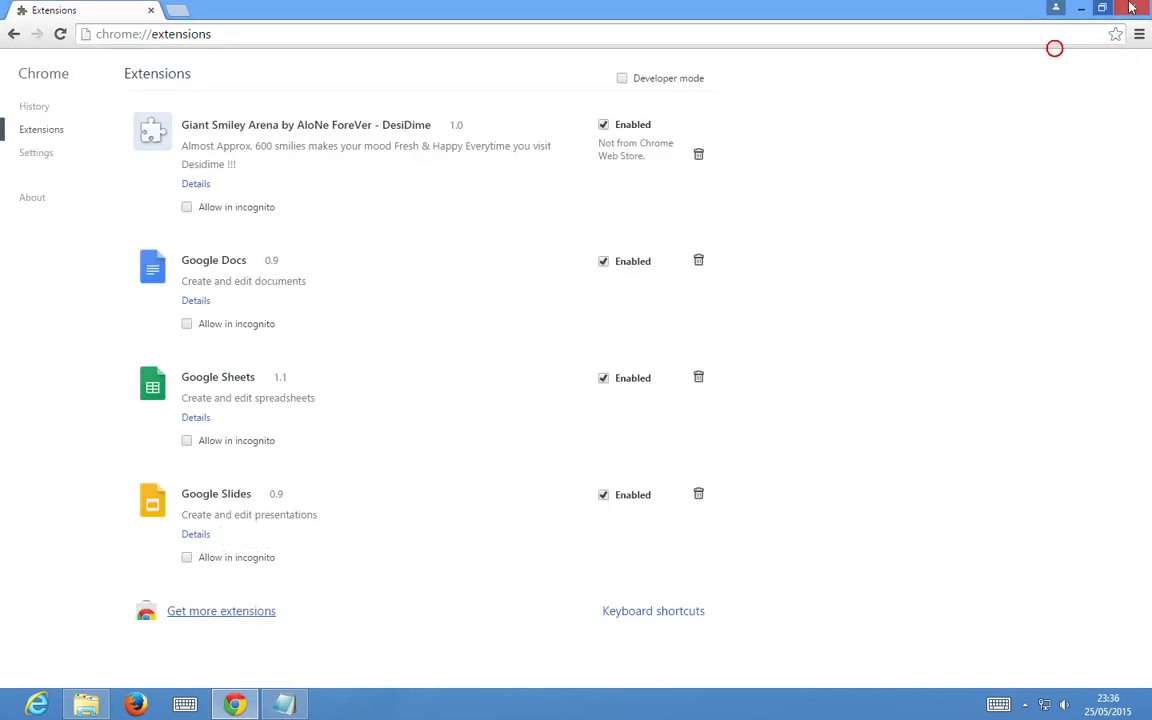
pyautogui.click(1118, 8)
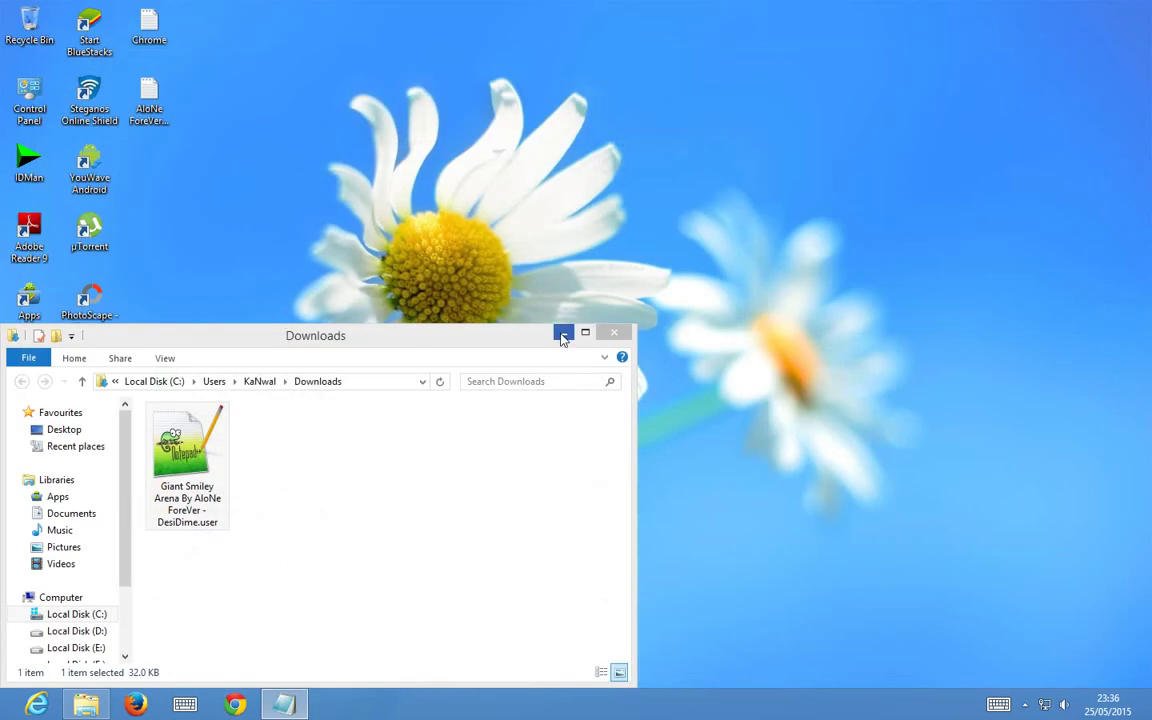
pyautogui.click(612, 332)
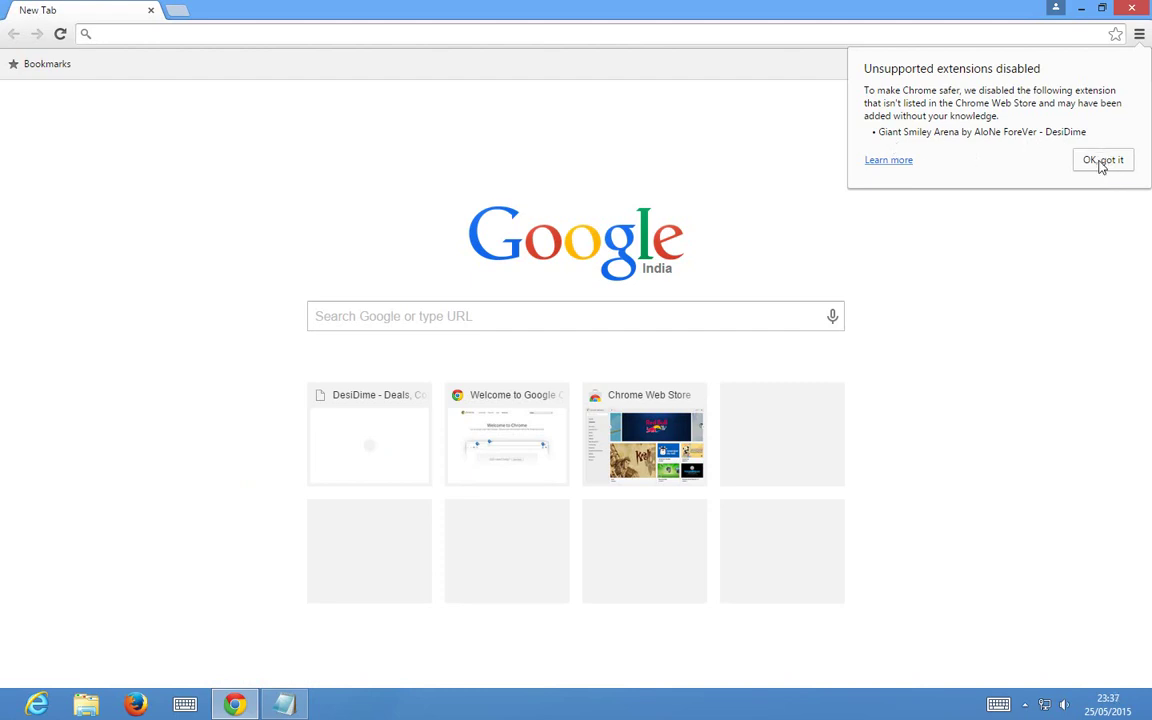
# Step: Replace the whole Notepad note with the line "Actually Every prob. ahving solution" and leave a blank line below it
pyautogui.click(284, 705)
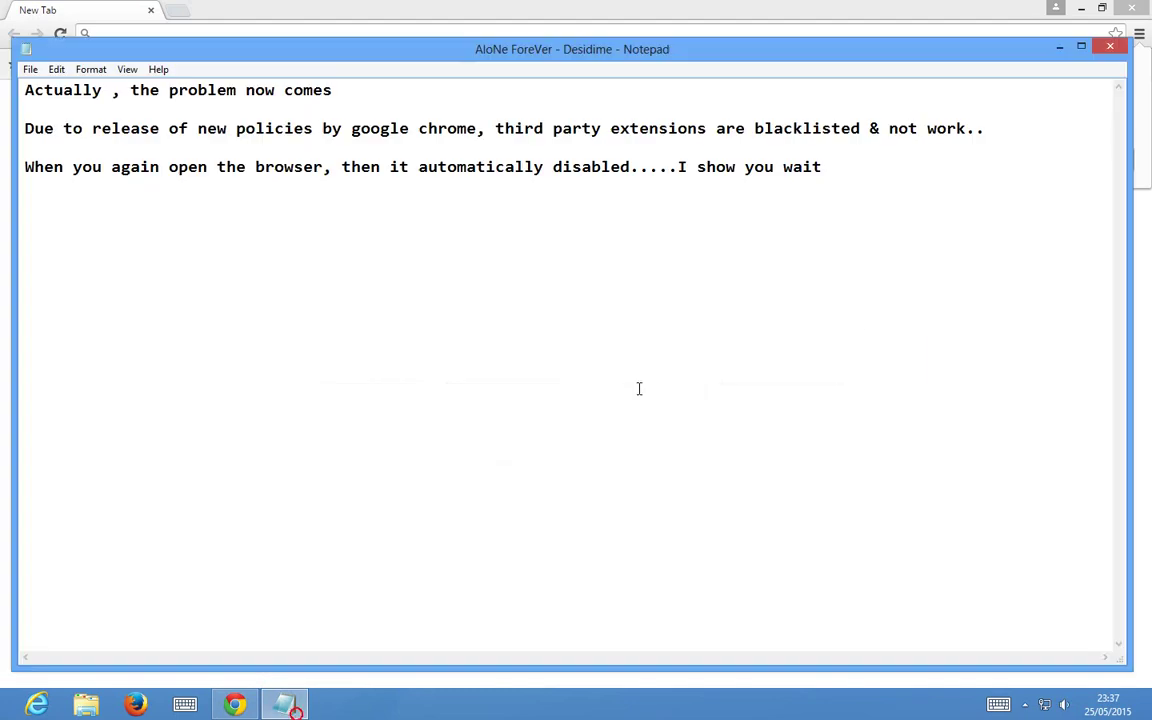
pyautogui.click(969, 291)
pyautogui.hotkey('ctrl', 'a')
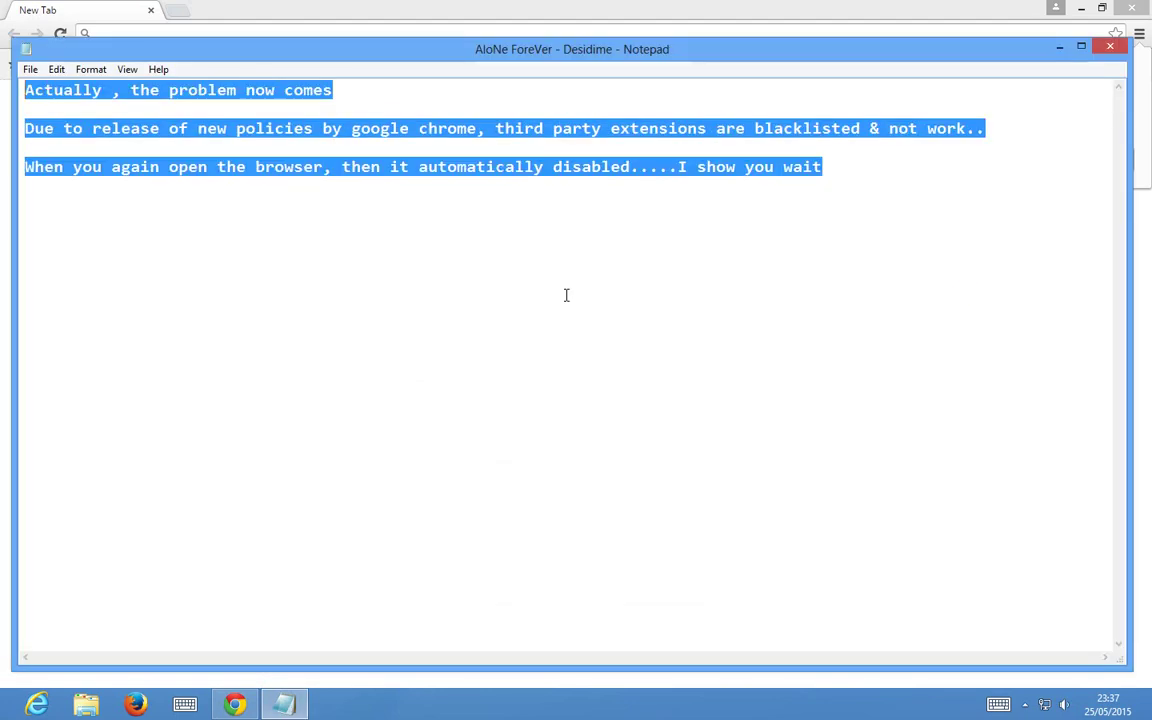
pyautogui.press('BackSpace')
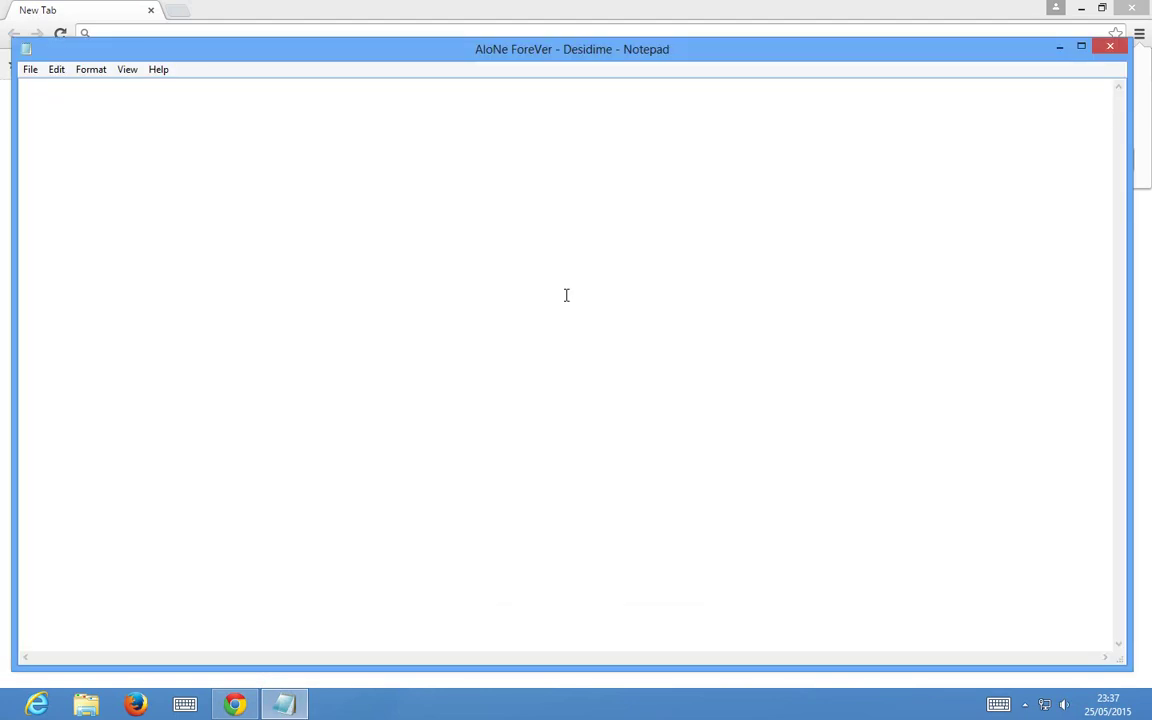
pyautogui.write('Actually E')
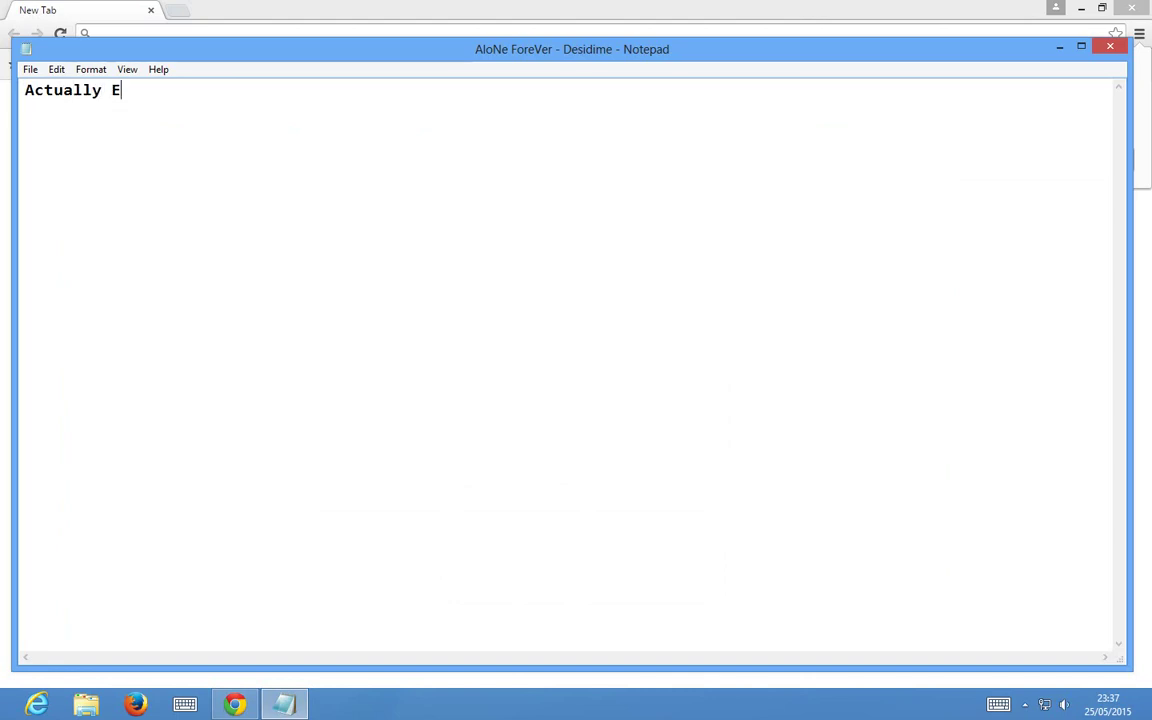
pyautogui.write('very prob. e')
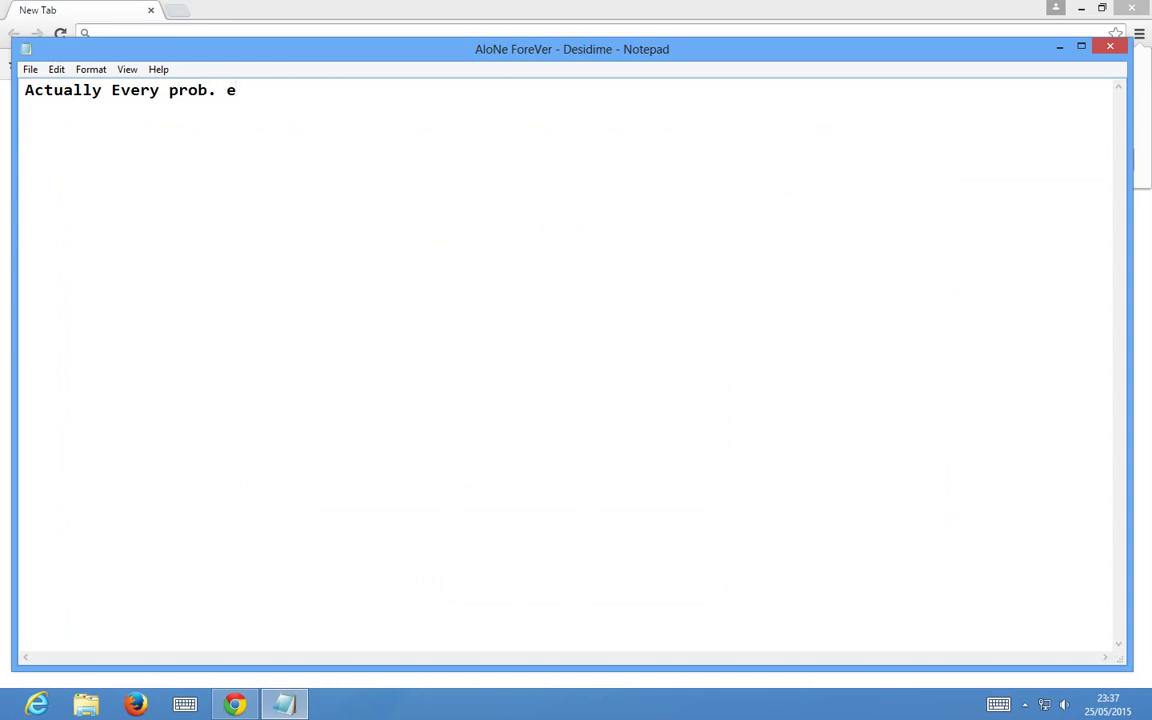
pyautogui.press('BackSpace')
pyautogui.write('ahving solution')
pyautogui.press('Return')
pyautogui.press('Return')
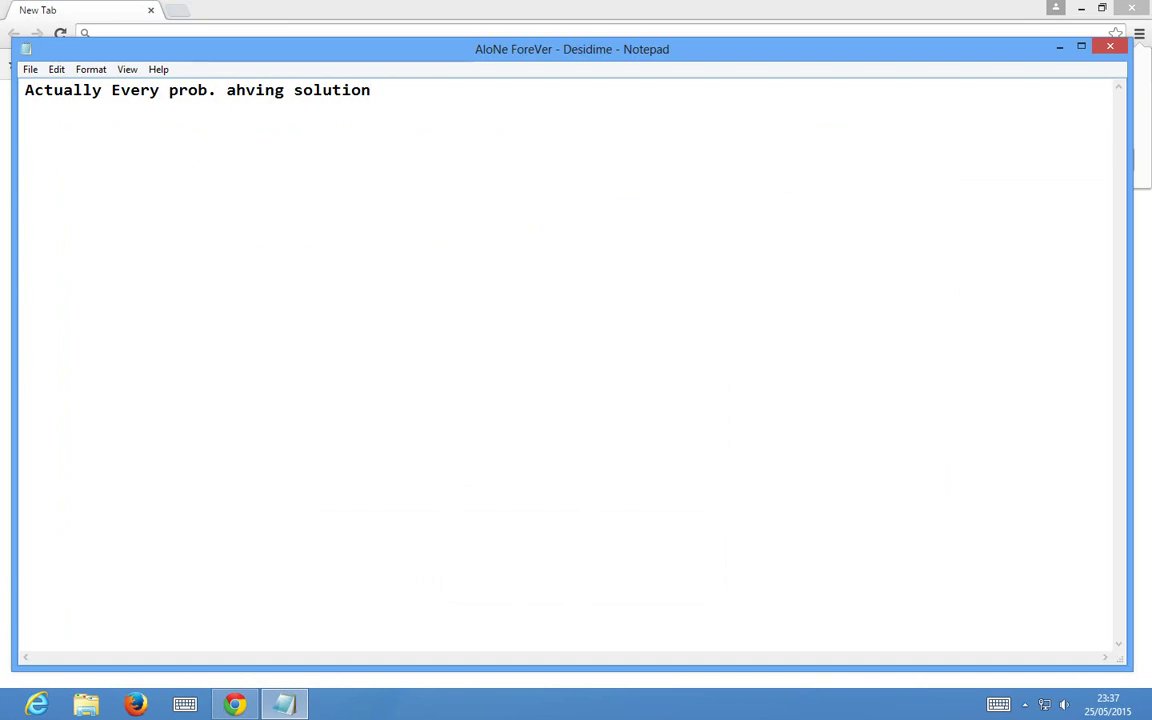
# Step: Write the second paragraph "So, jsut read the guide of steps thorugly from thread or here ...." and leave a blank line below it
pyautogui.write('So, jsut read the')
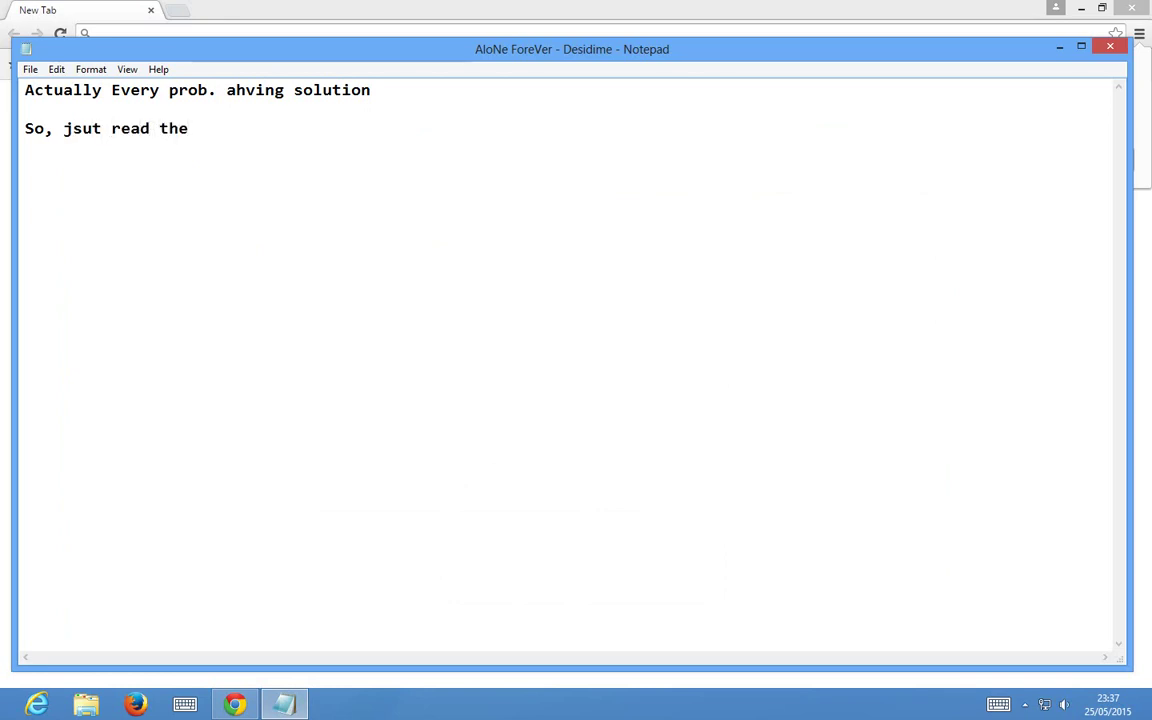
pyautogui.write('guide of steps thor')
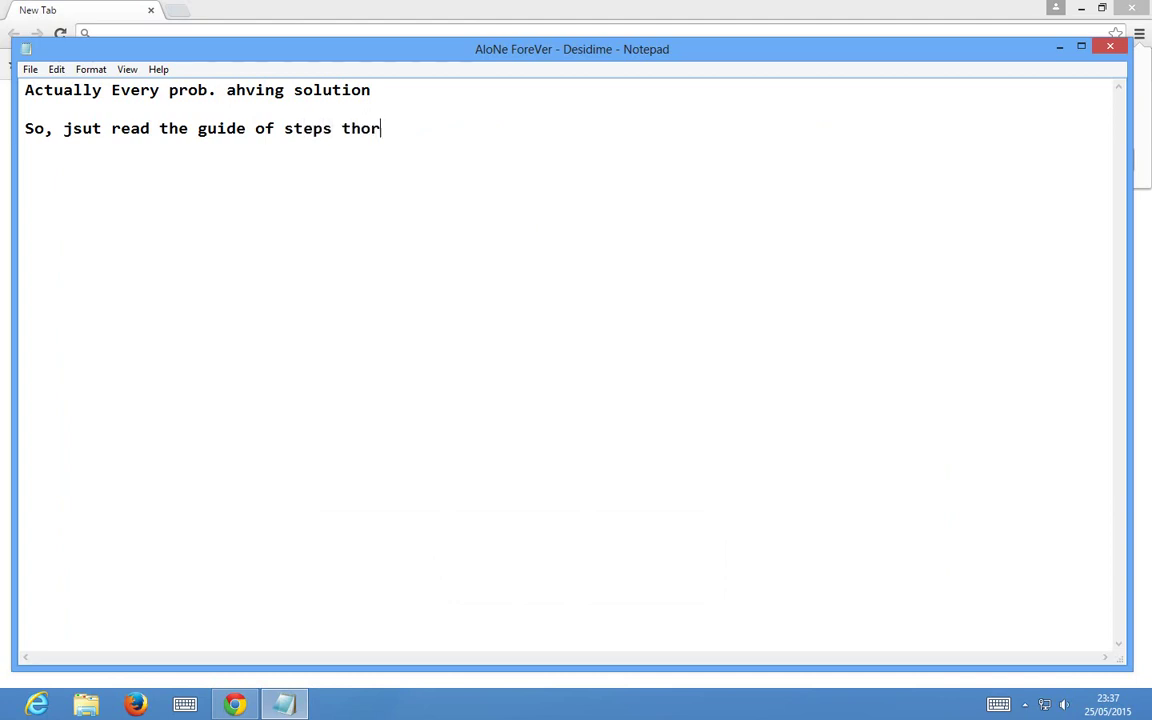
pyautogui.write('ugly from thr')
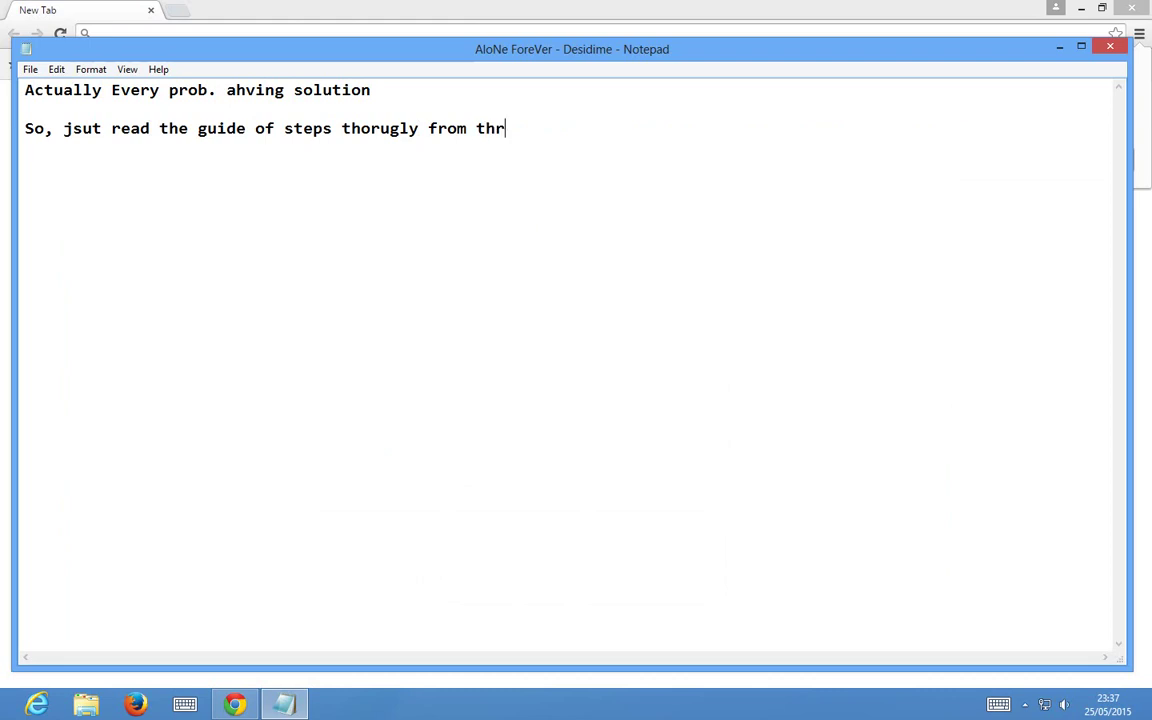
pyautogui.write('ead or here ')
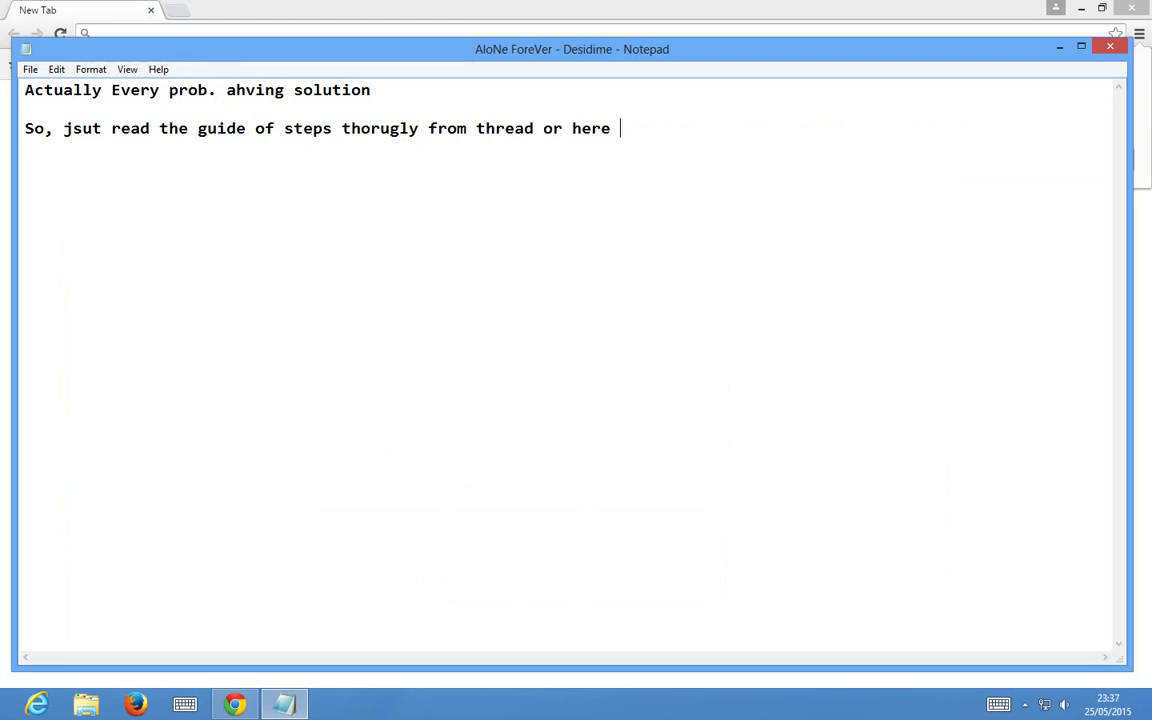
pyautogui.write('//')
pyautogui.press('BackSpace')
pyautogui.press('BackSpace')
pyautogui.write('....')
pyautogui.press('Return')
pyautogui.press('Return')
# Step: Write the third paragraph "I will gonna show you the problem description & solution ...check it" and leave a blank line below it
pyautogui.write('i WILL#')
pyautogui.press('BackSpace')
pyautogui.press('BackSpace')
pyautogui.press('BackSpace')
pyautogui.press('BackSpace')
pyautogui.press('BackSpace')
pyautogui.press('BackSpace')
pyautogui.press('BackSpace')
pyautogui.write('I will gonna ')
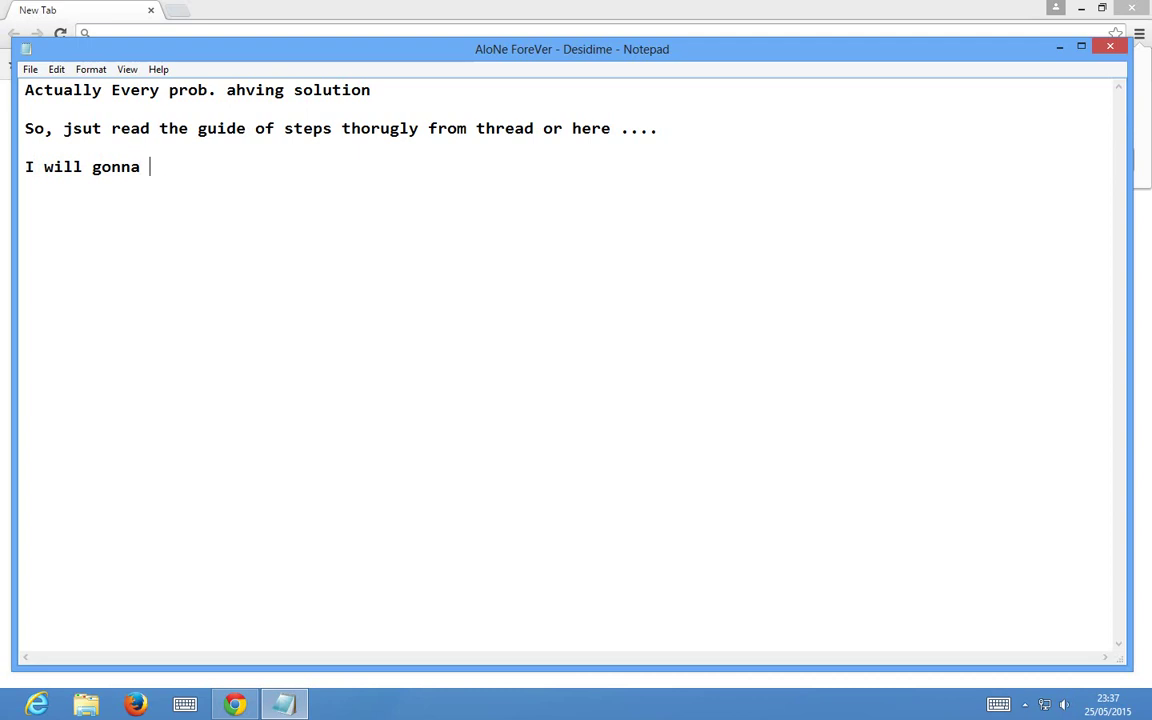
pyautogui.write('show you the ')
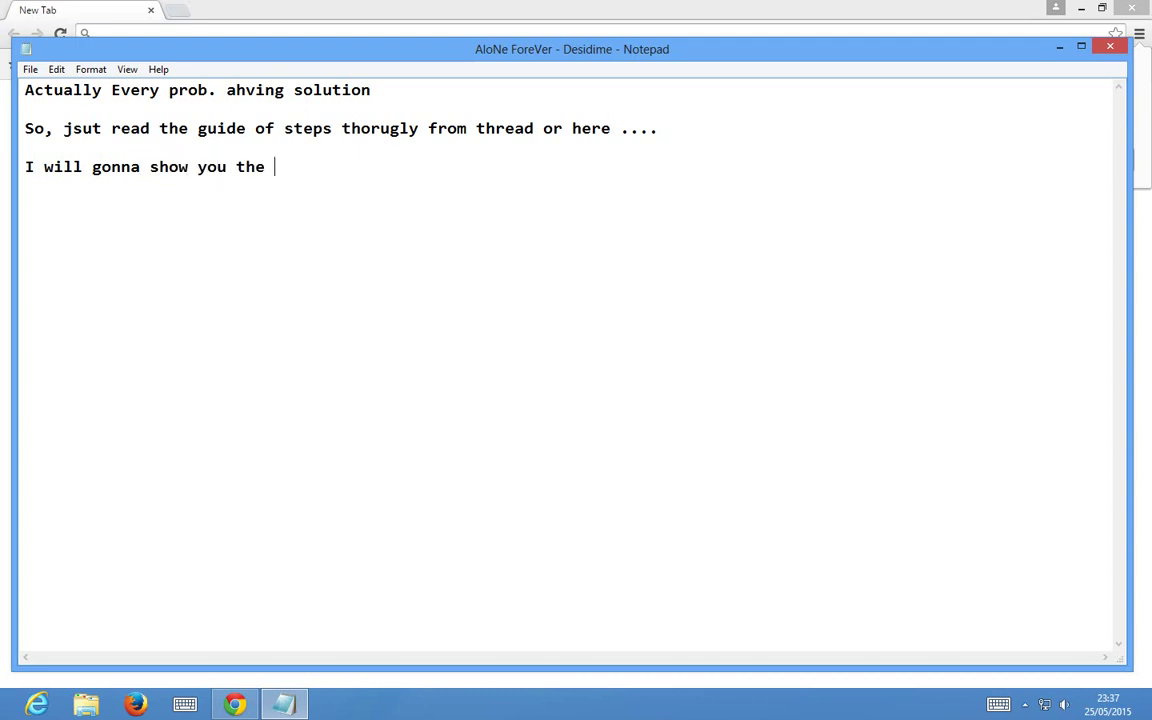
pyautogui.write('problem descr')
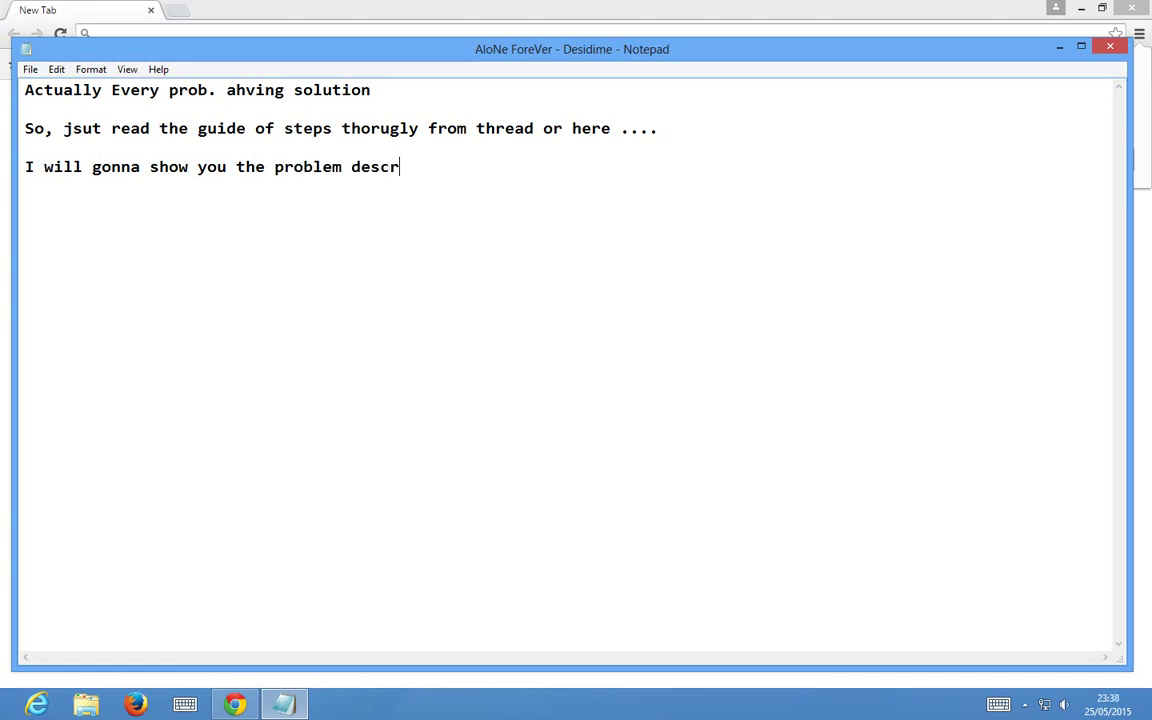
pyautogui.write('iption')
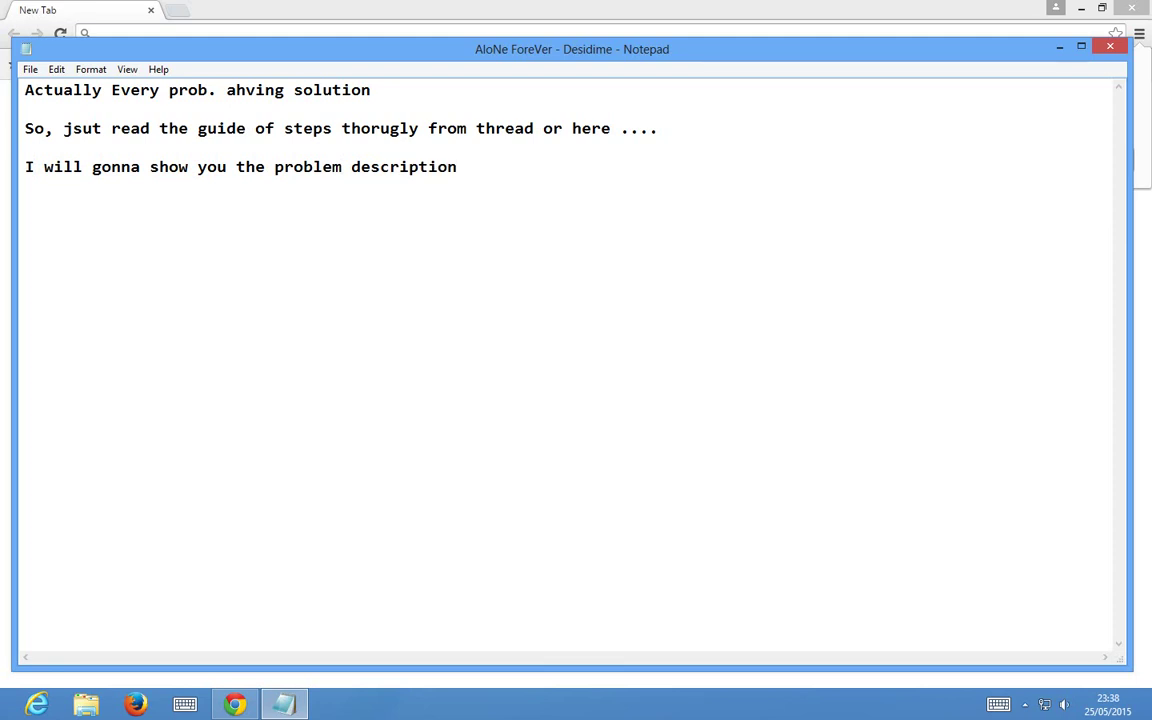
pyautogui.write(' & solution ...check it')
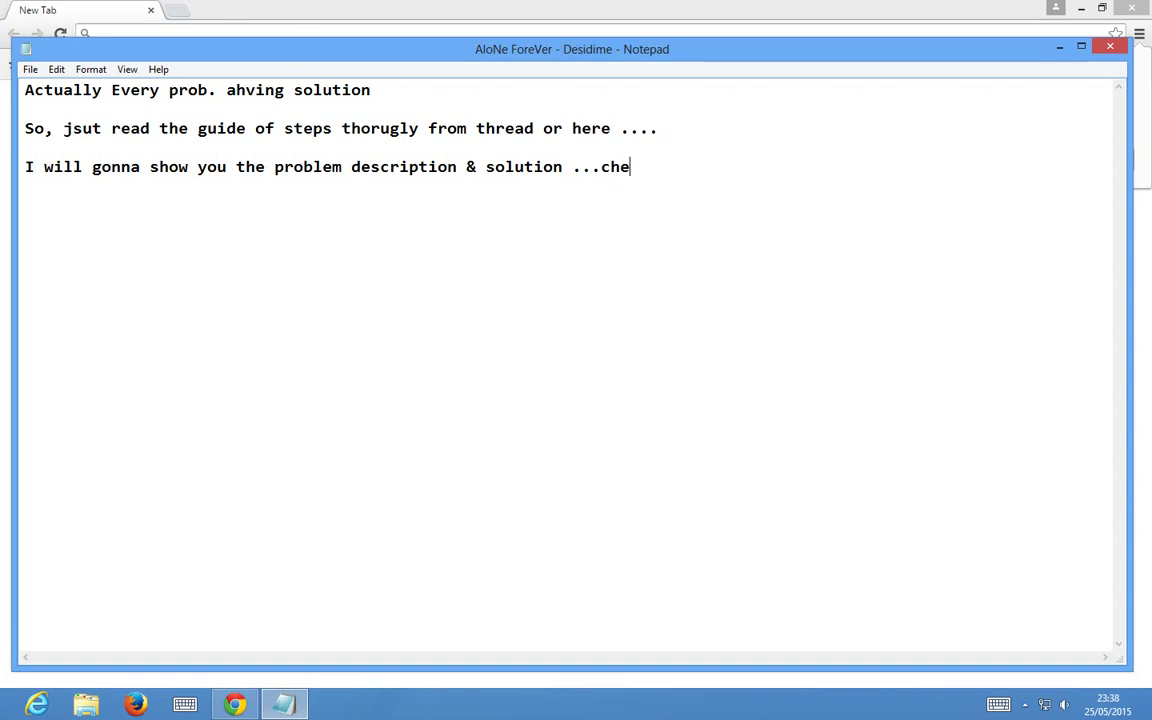
pyautogui.press('Return')
pyautogui.press('Return')
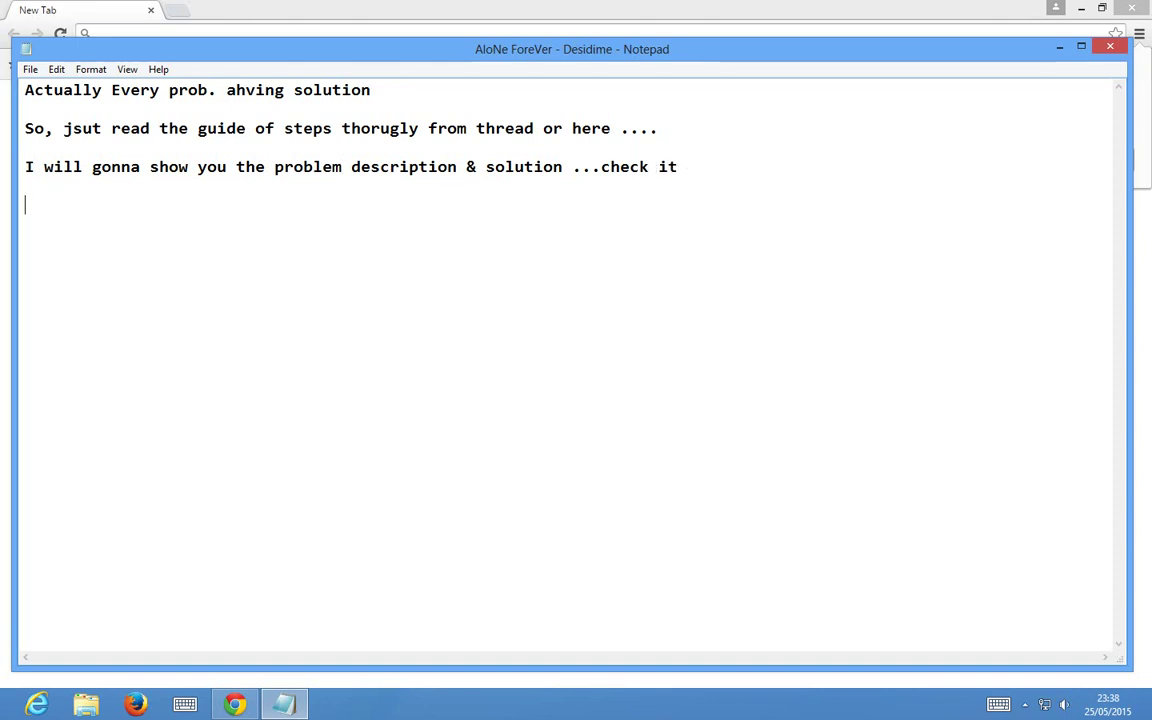
# Step: Add a closing paragraph to the note reading "just read then I do thsi steps !!!!"
pyautogui.write('just read trh')
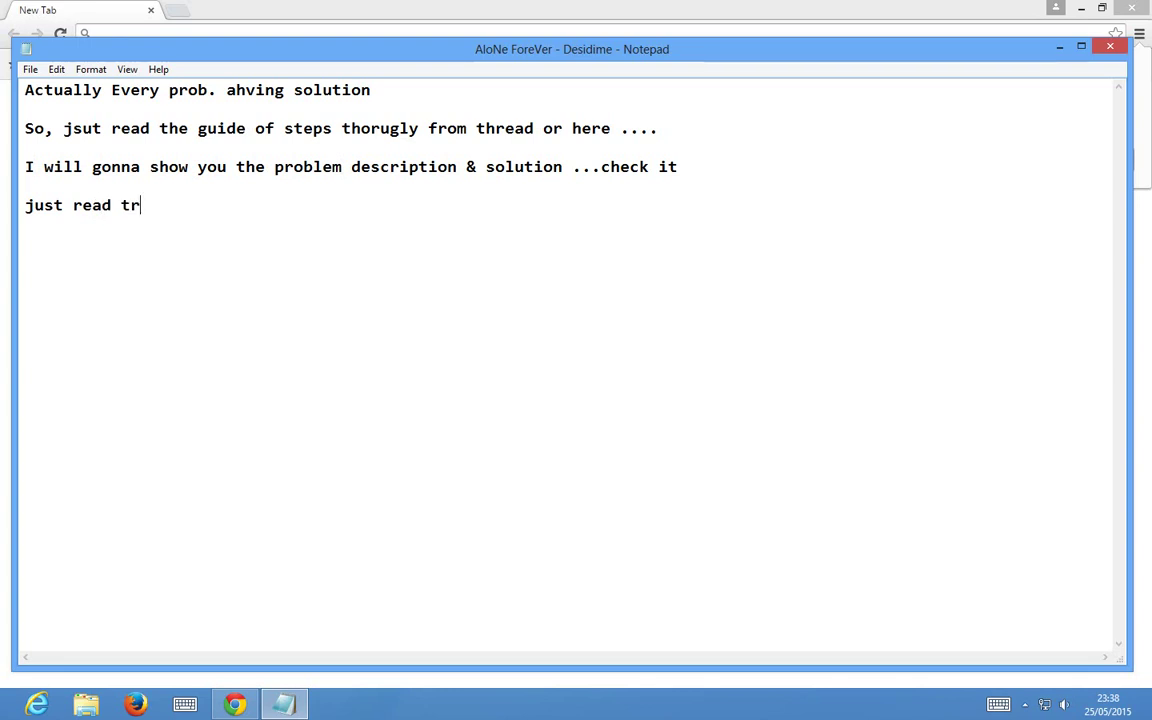
pyautogui.press('BackSpace')
pyautogui.press('BackSpace')
pyautogui.write('hen I do th')
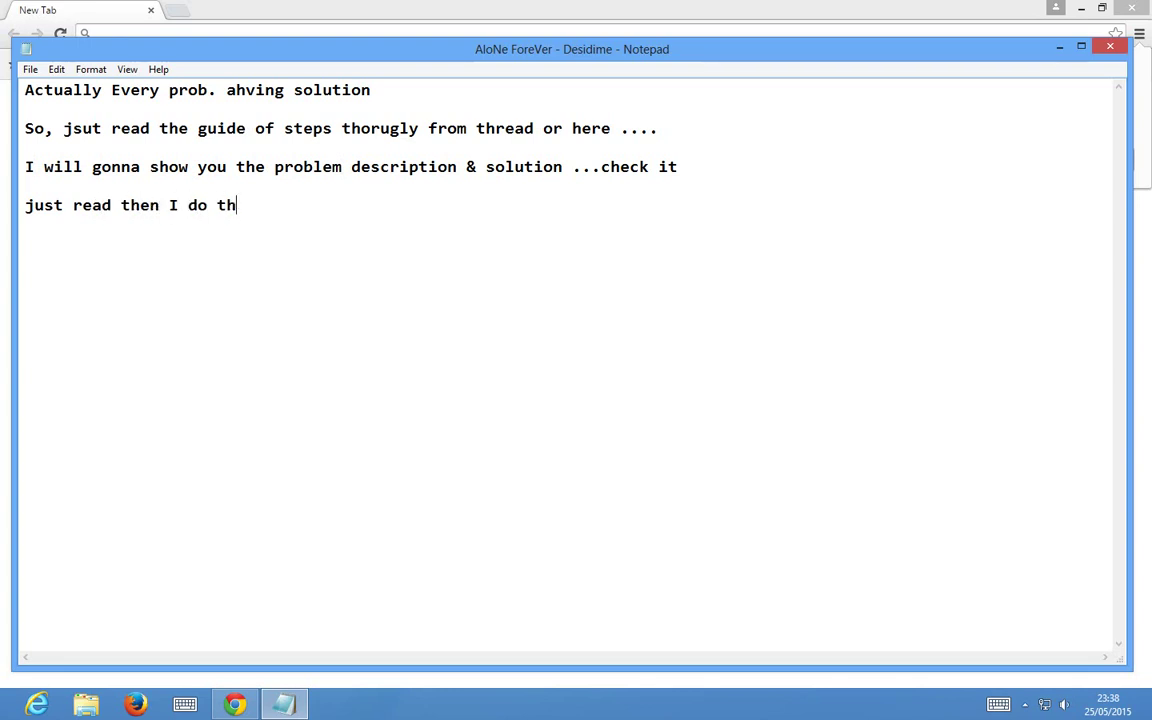
pyautogui.write('si steps !!!!')
# Step: Correct the misspelled "jsut" to "just" in the note's second paragraph
pyautogui.click(94, 128)
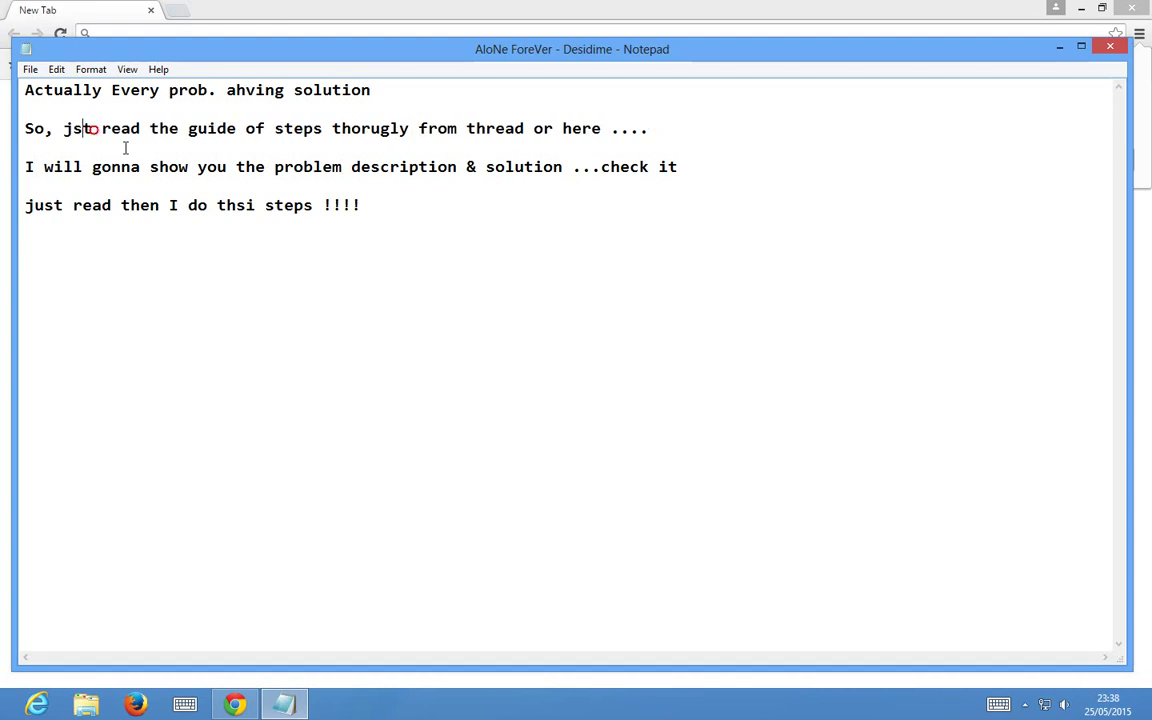
pyautogui.press('BackSpace')
pyautogui.press('BackSpace')
pyautogui.write('us')
pyautogui.click(488, 224)
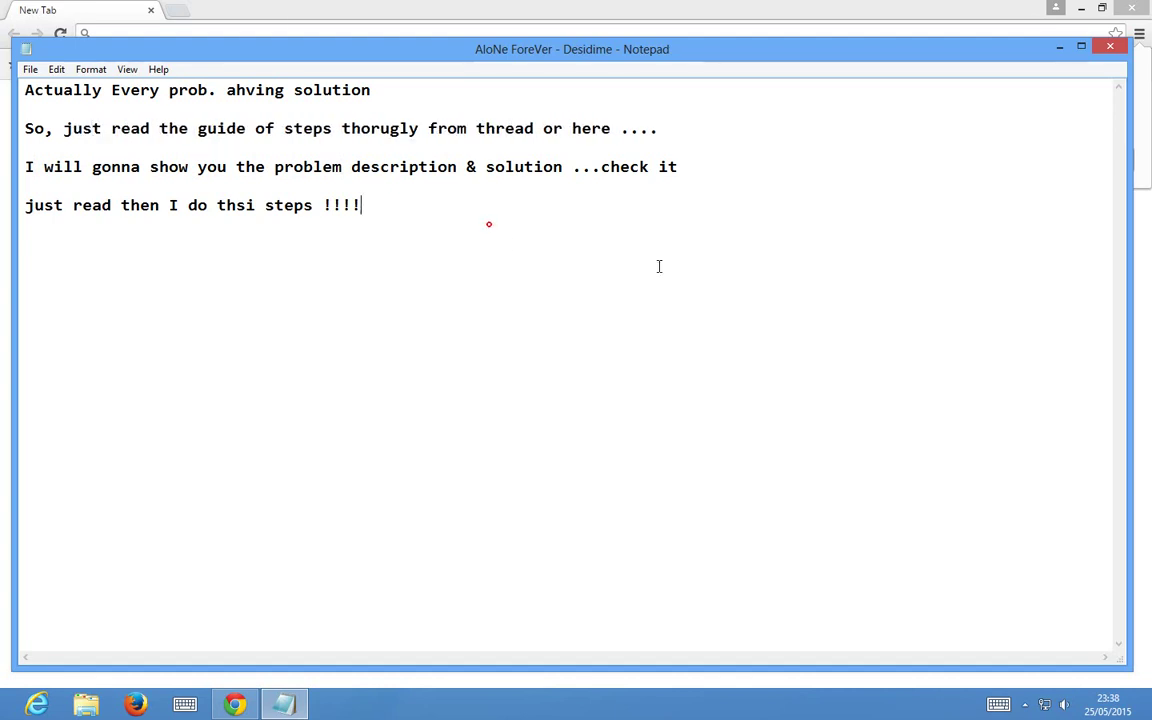
# Step: Minimize the Notepad note and close the Chrome window to return to the desktop
pyautogui.hotkey('ctrl', 'a')
pyautogui.click(617, 250)
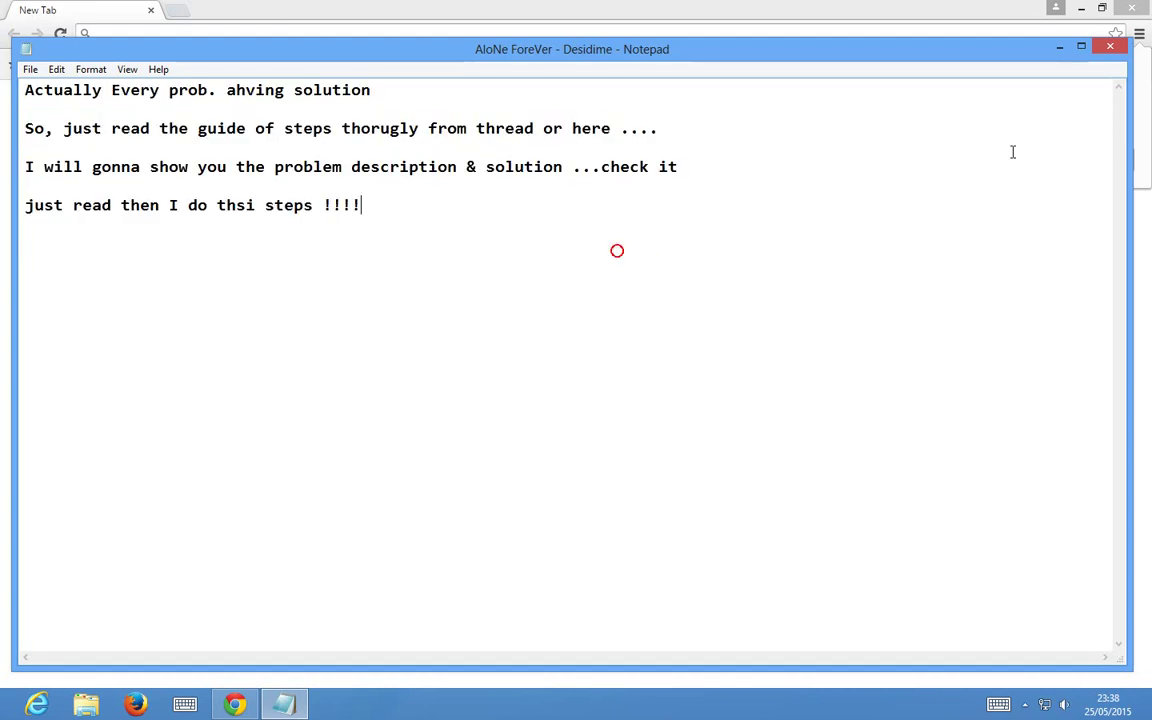
pyautogui.click(1060, 48)
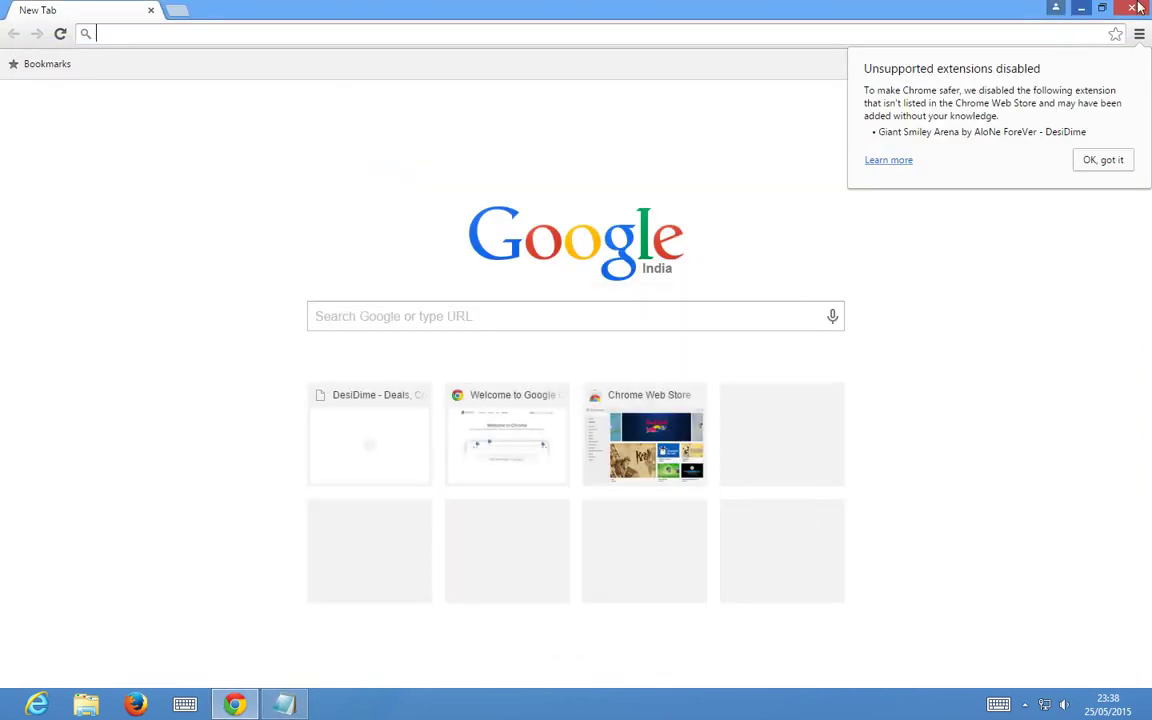
pyautogui.click(1140, 8)
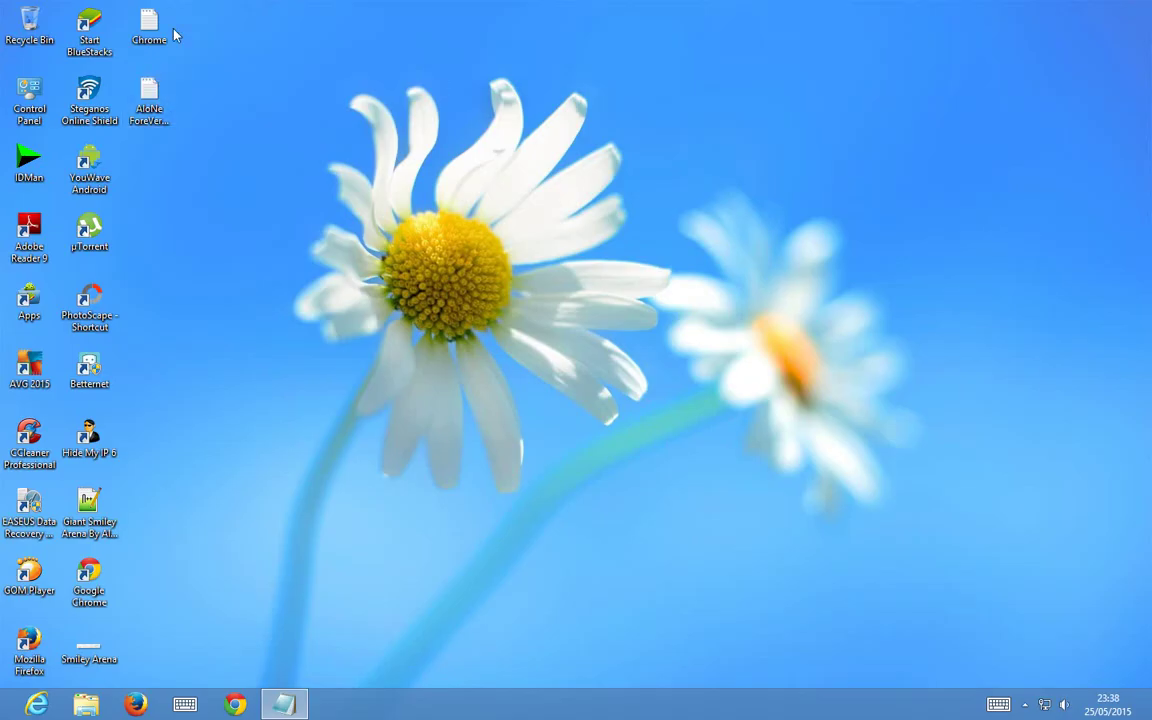
# Step: Open the Chrome text file on the desktop and read its problem description and whitelisting steps
pyautogui.doubleClick(167, 27)
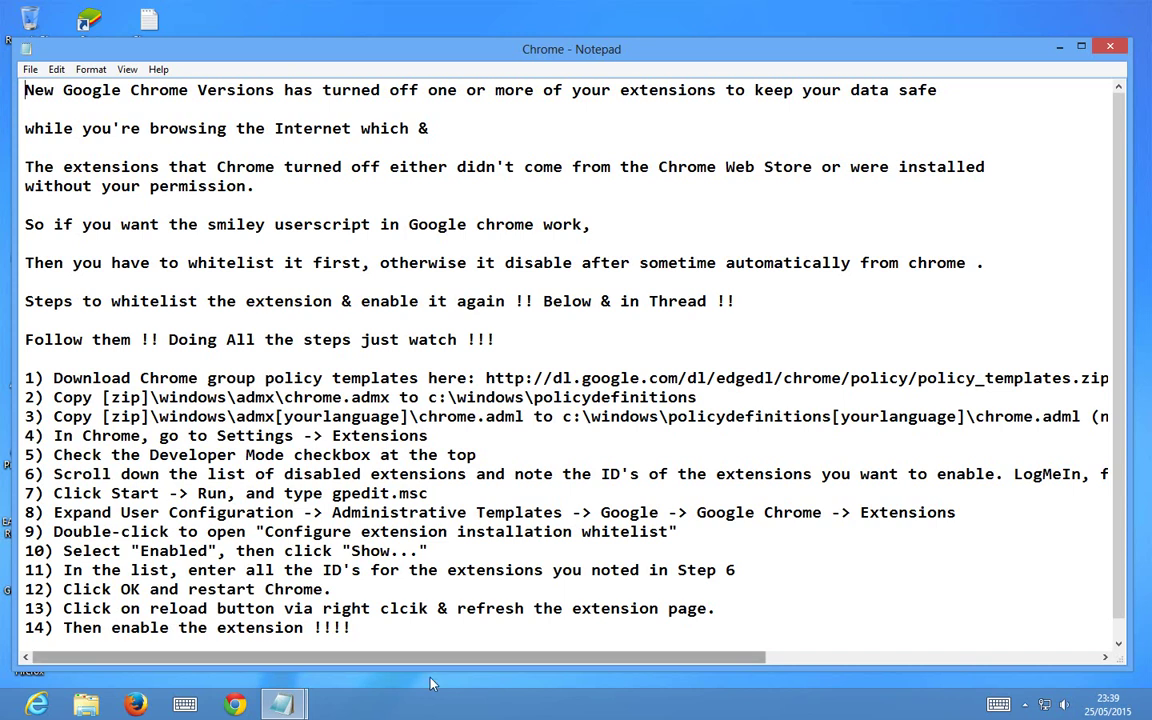
# Step: Switch back to the earlier explanatory note and delete all of its text
pyautogui.moveTo(282, 705)
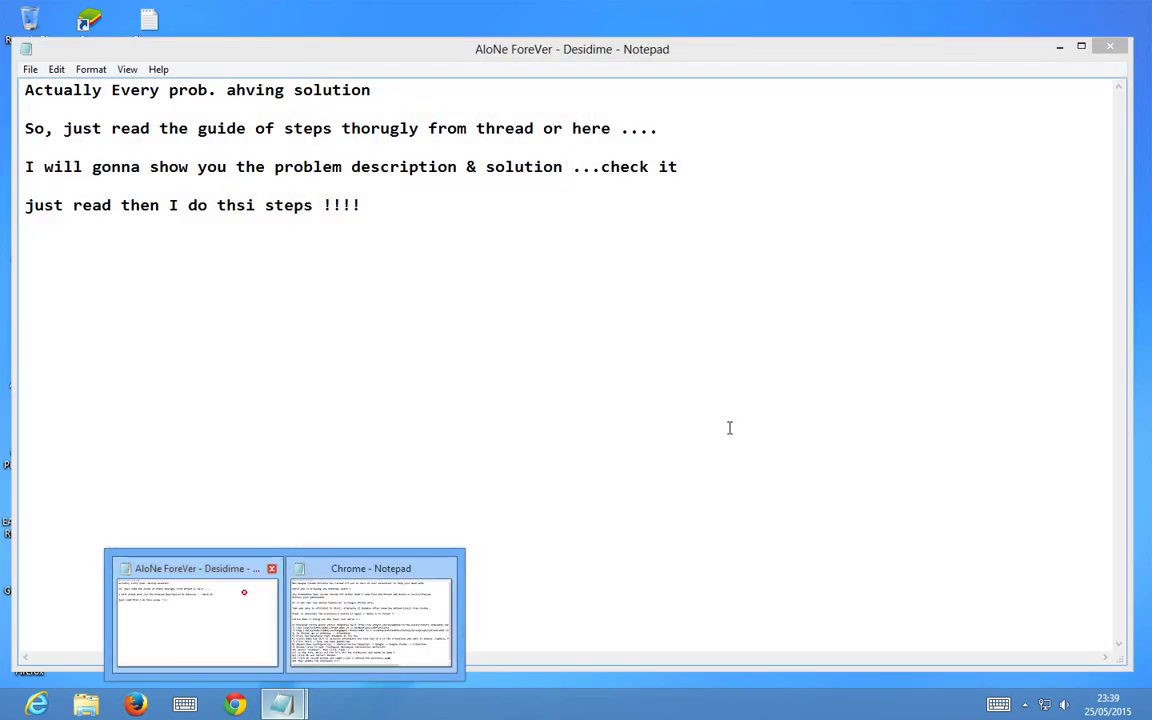
pyautogui.click(243, 592)
pyautogui.hotkey('shift', 'Up')
pyautogui.hotkey('shift', 'Up')
pyautogui.hotkey('shift', 'Up')
pyautogui.hotkey('shift', 'Up')
pyautogui.hotkey('shift', 'Up')
pyautogui.hotkey('shift', 'Up')
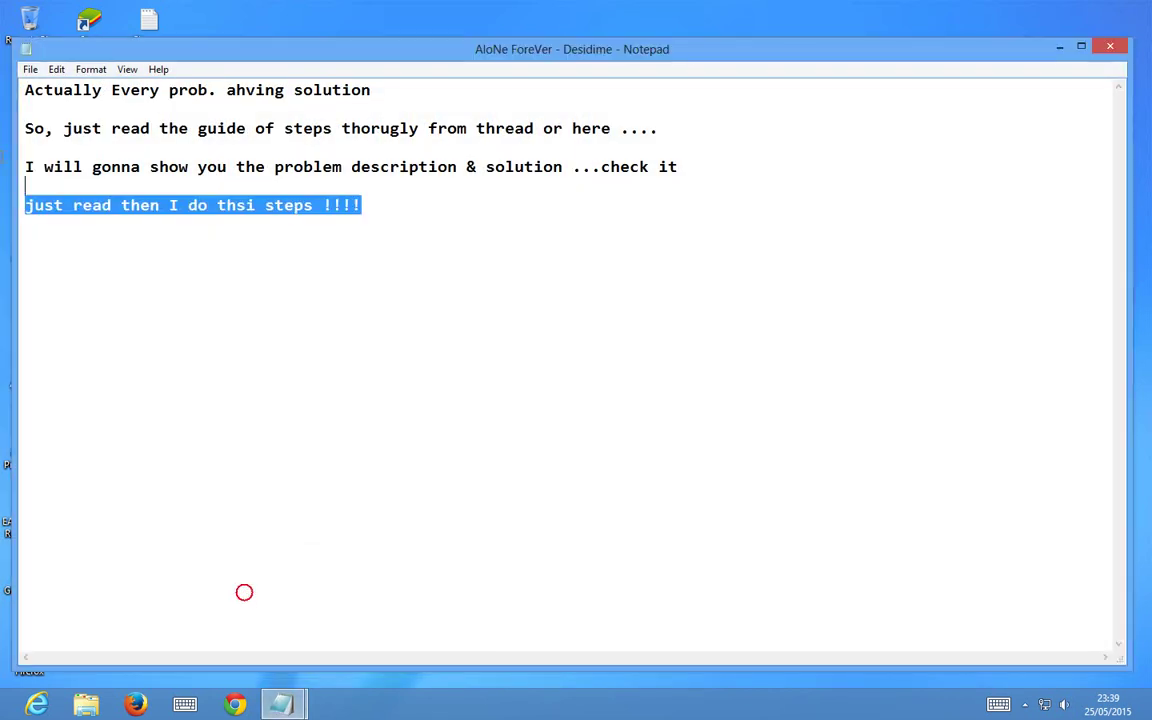
pyautogui.press('BackSpace')
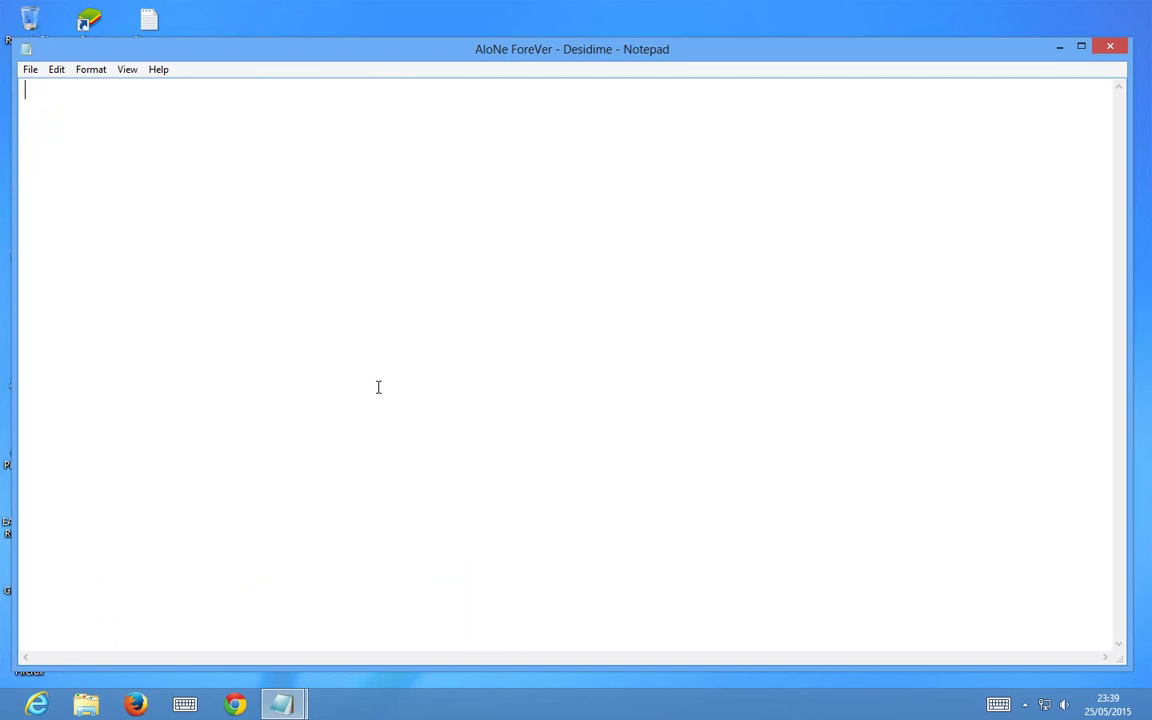
# Step: Write the opening line "OK, May be you read it !!" in the emptied note and leave a blank line below it
pyautogui.write('OK, May be yopu w')
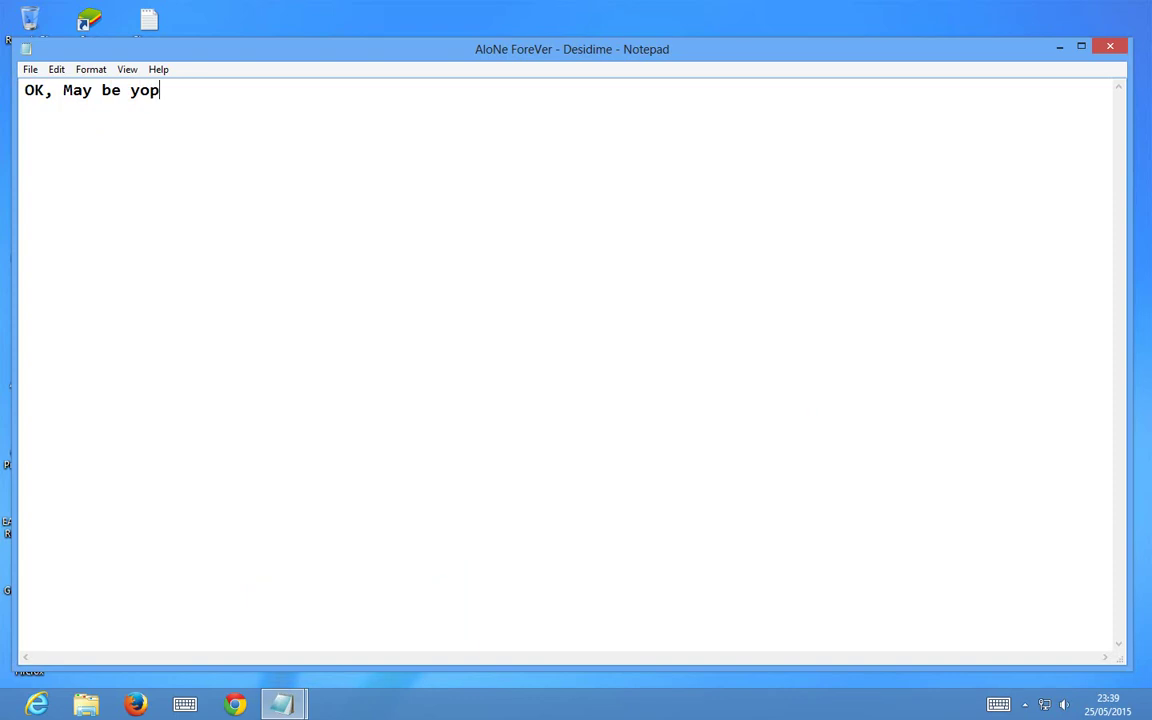
pyautogui.press('BackSpace')
pyautogui.press('BackSpace')
pyautogui.press('BackSpace')
pyautogui.press('BackSpace')
pyautogui.write('u read it !!')
pyautogui.press('Return')
pyautogui.press('Return')
# Step: Add the paragraph "i had predownlaoded the policy template file from link & now gonna unzip it !!!" followed by a blank line
pyautogui.write('ihe')
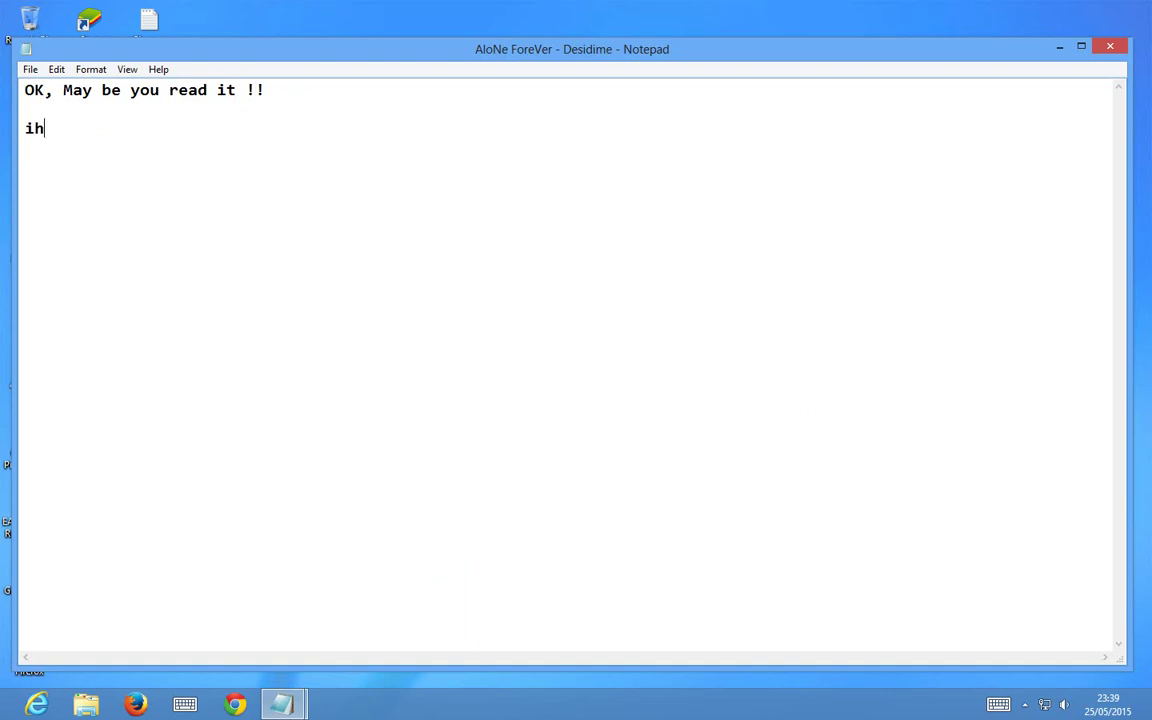
pyautogui.press('BackSpace')
pyautogui.press('BackSpace')
pyautogui.write('had preloa')
pyautogui.press('BackSpace')
pyautogui.press('BackSpace')
pyautogui.press('BackSpace')
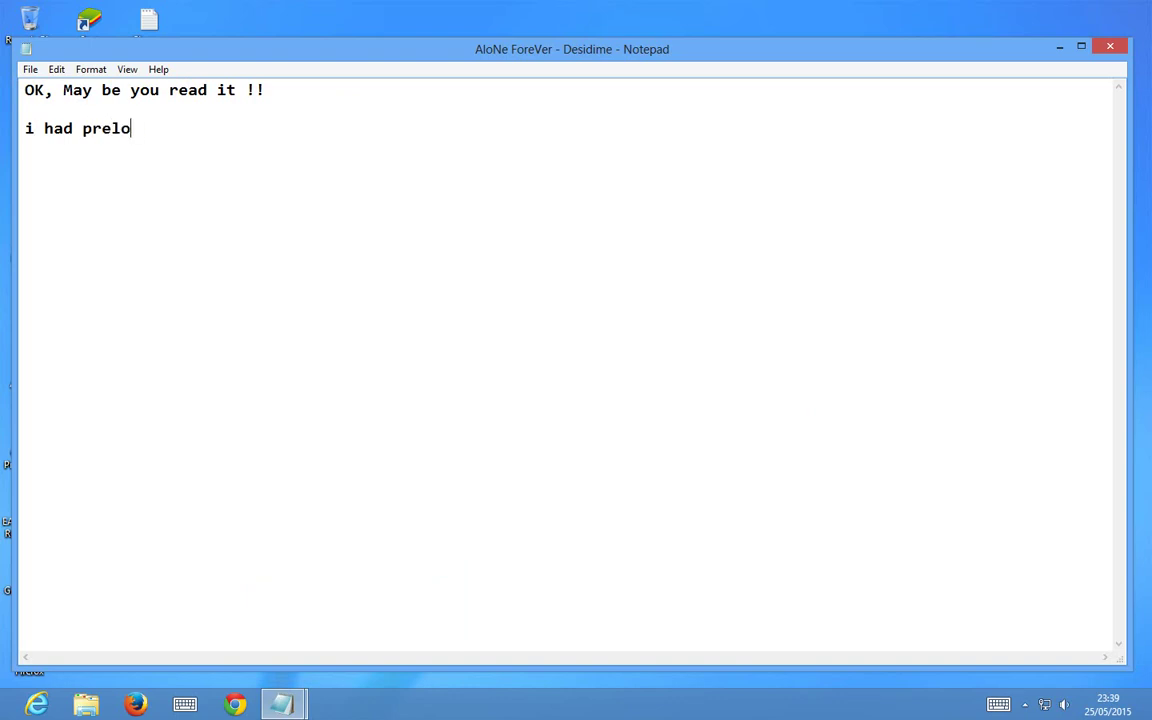
pyautogui.write('downlaoded the ')
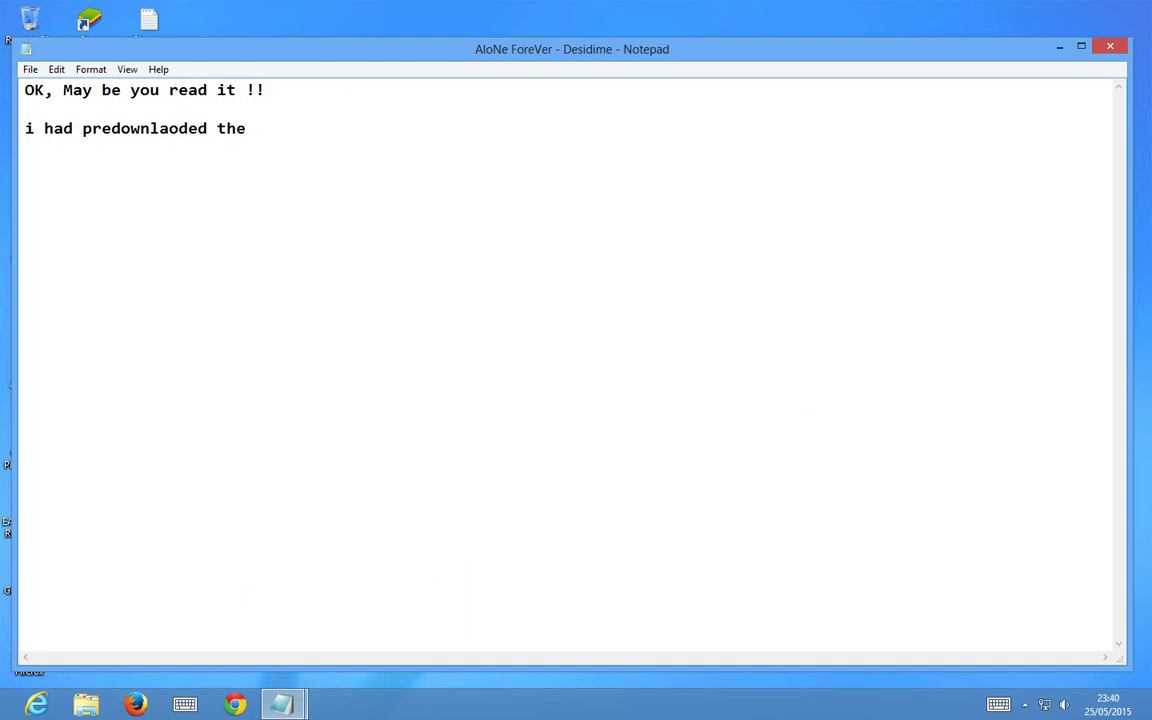
pyautogui.write('policy temp')
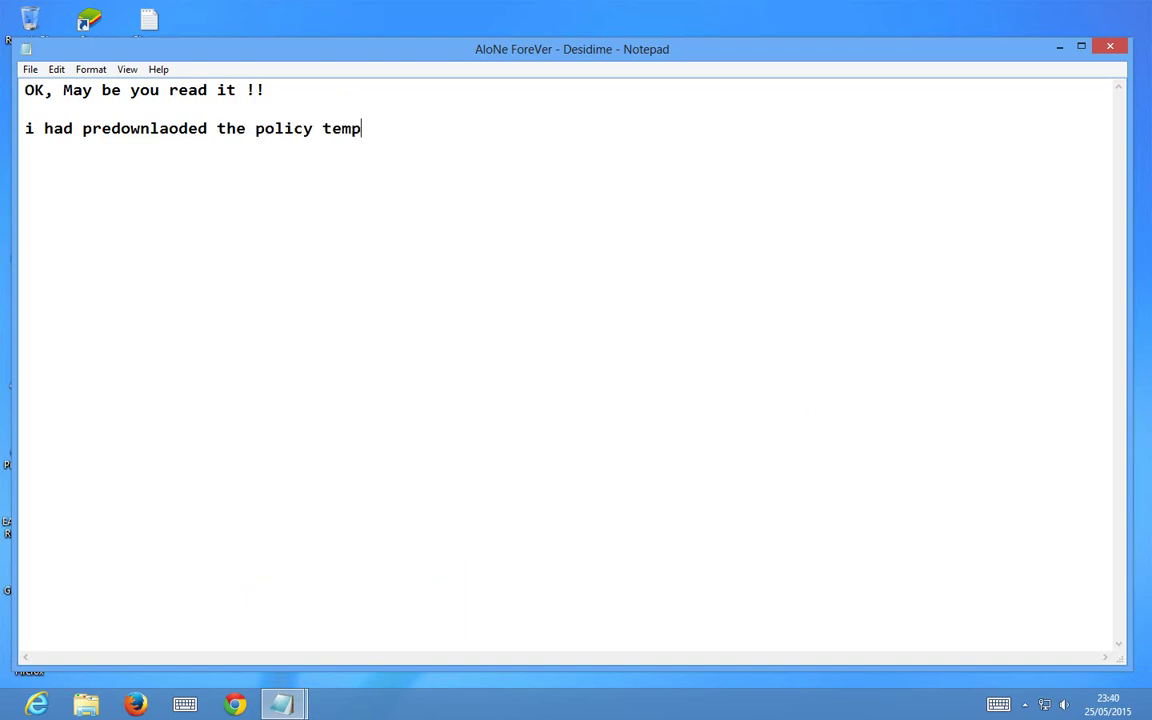
pyautogui.write('late file ')
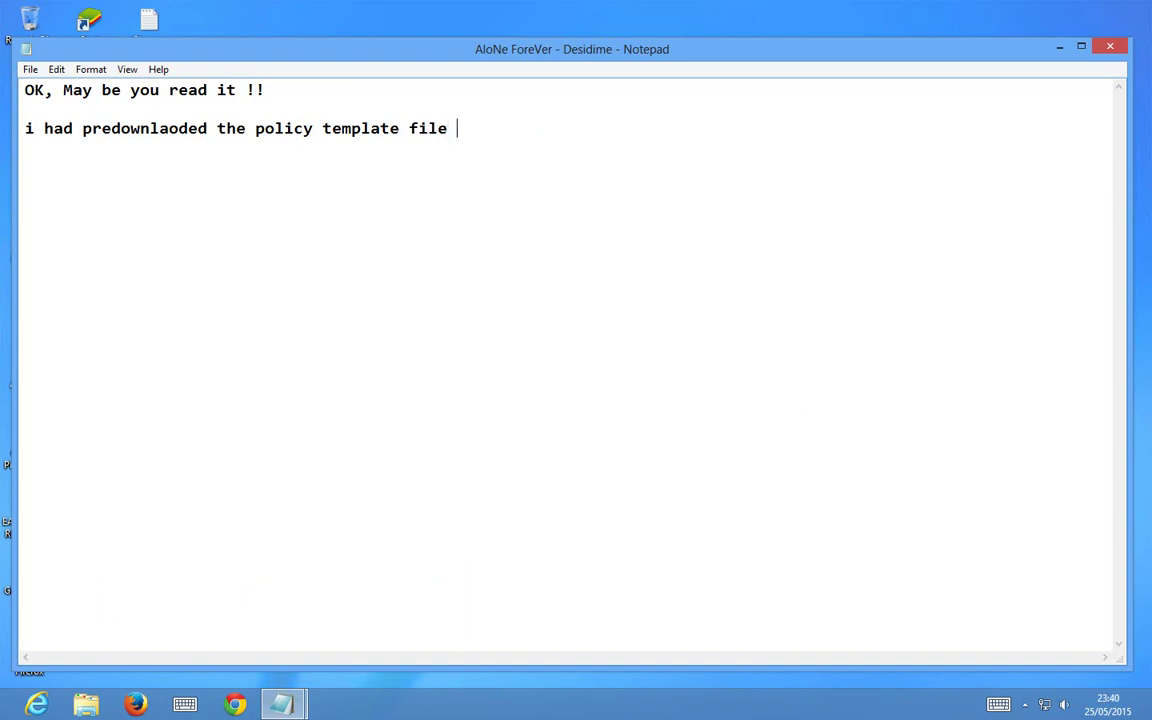
pyautogui.write('from lin')
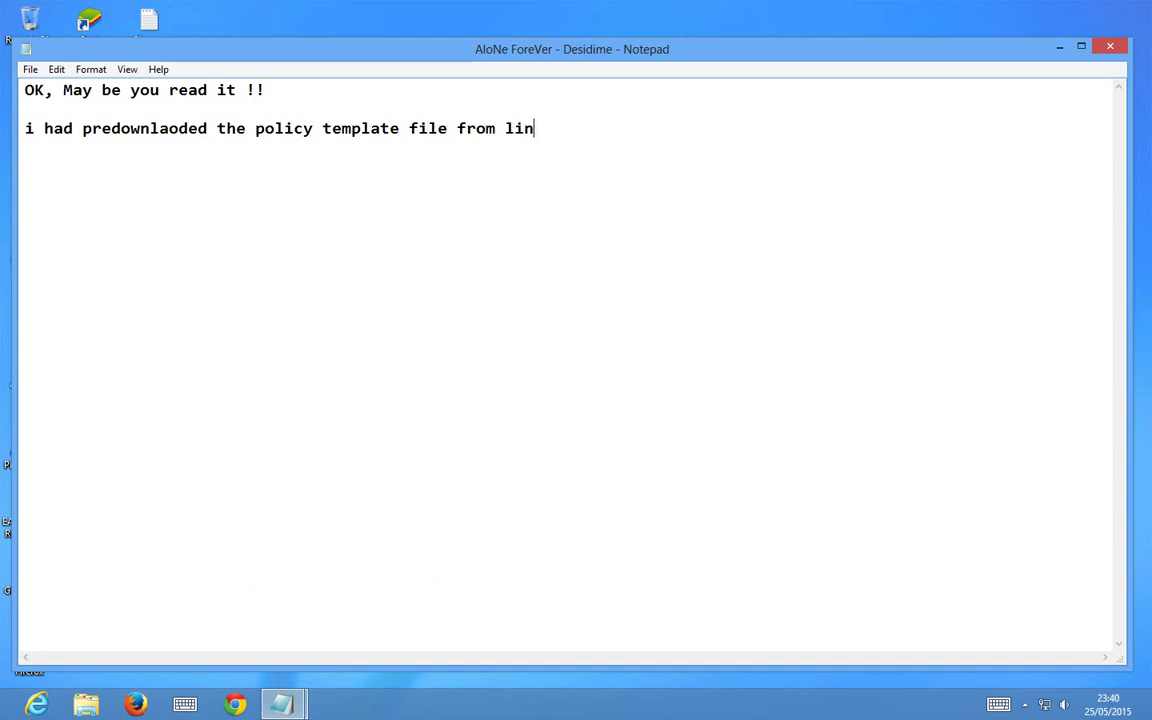
pyautogui.write('k & now gonna un')
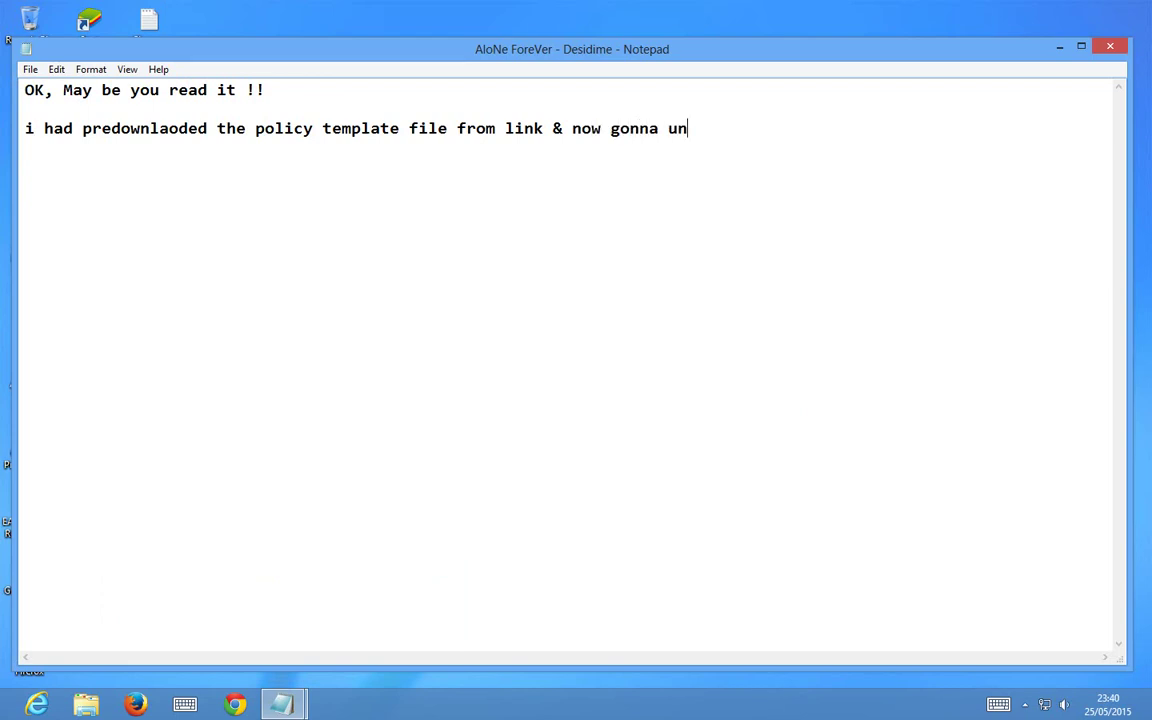
pyautogui.write('zip it !!!')
pyautogui.press('Return')
pyautogui.press('Return')
# Step: Add the third paragraph "just watch every step of solution" and leave a blank line below it
pyautogui.write('just')
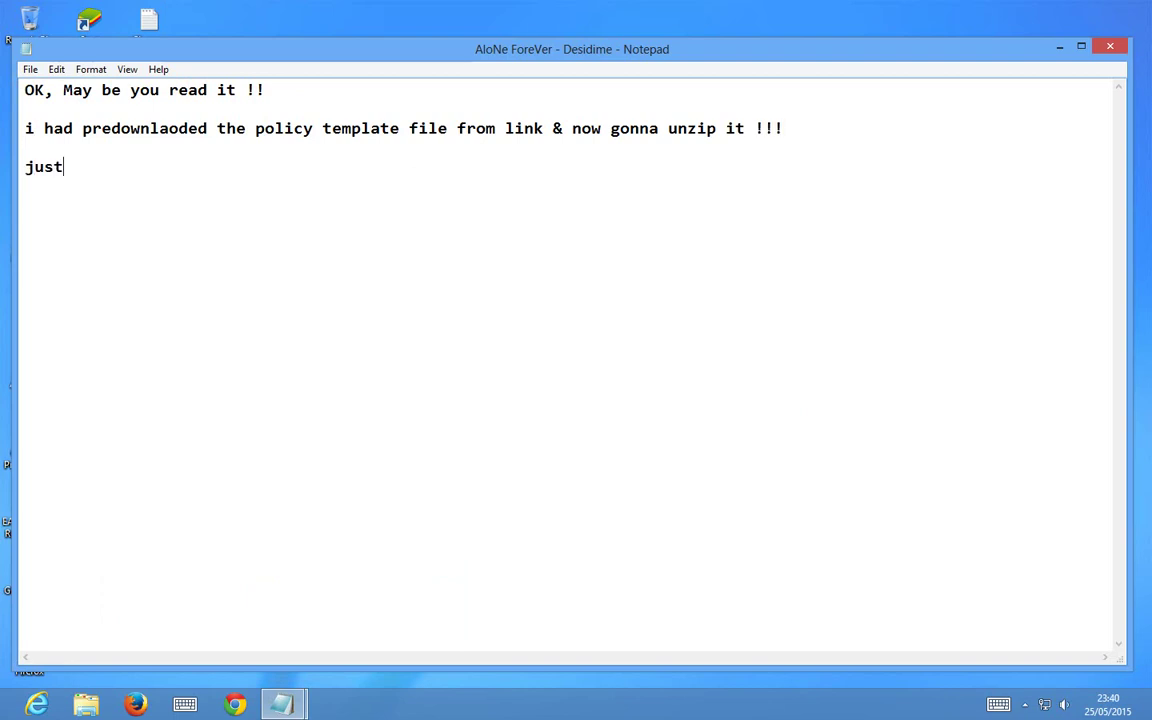
pyautogui.write(' watch eve')
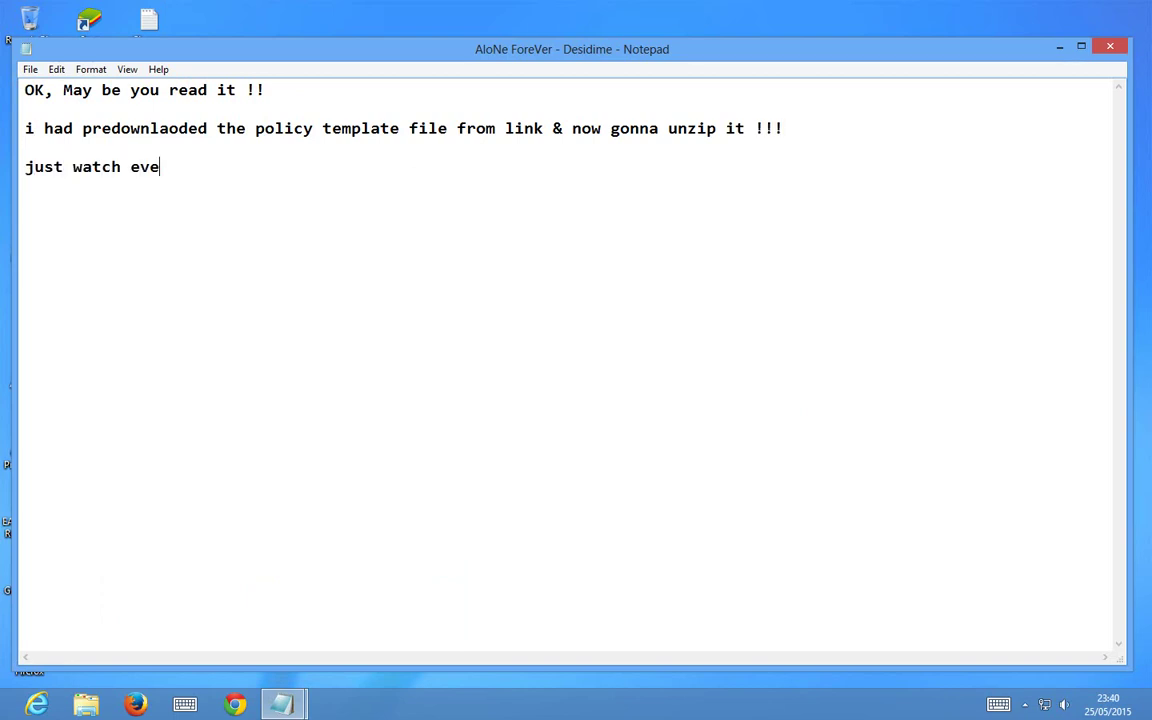
pyautogui.write('ry step of ')
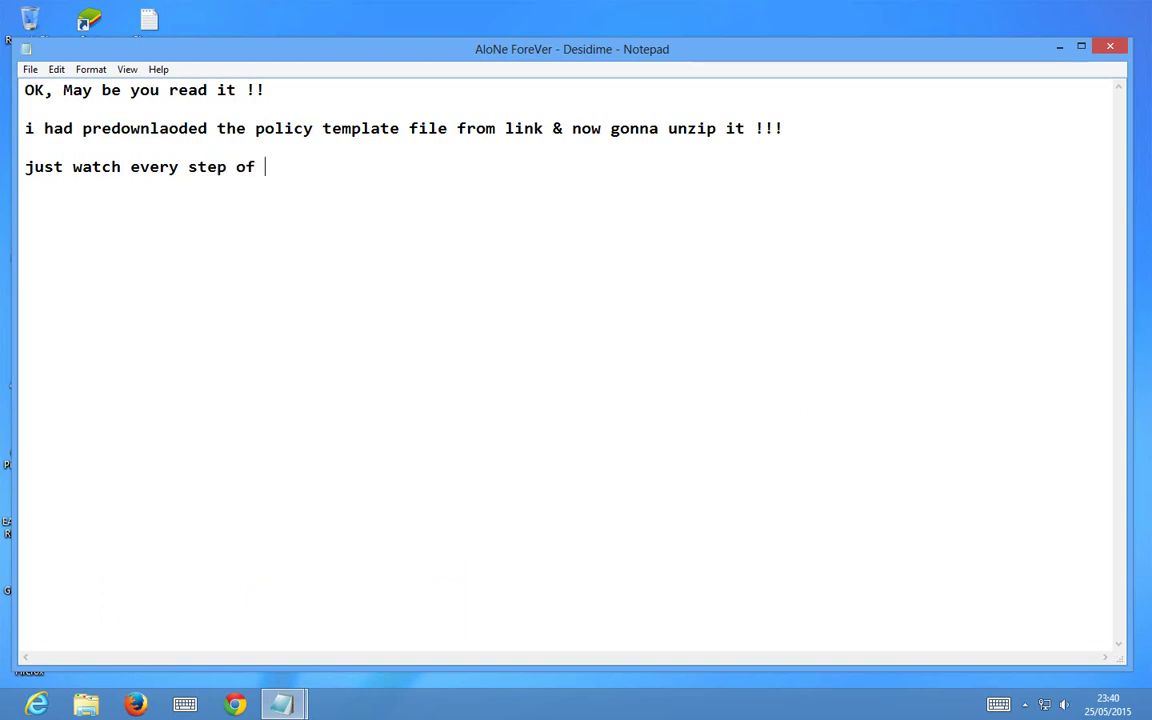
pyautogui.write('solution')
pyautogui.press('Return')
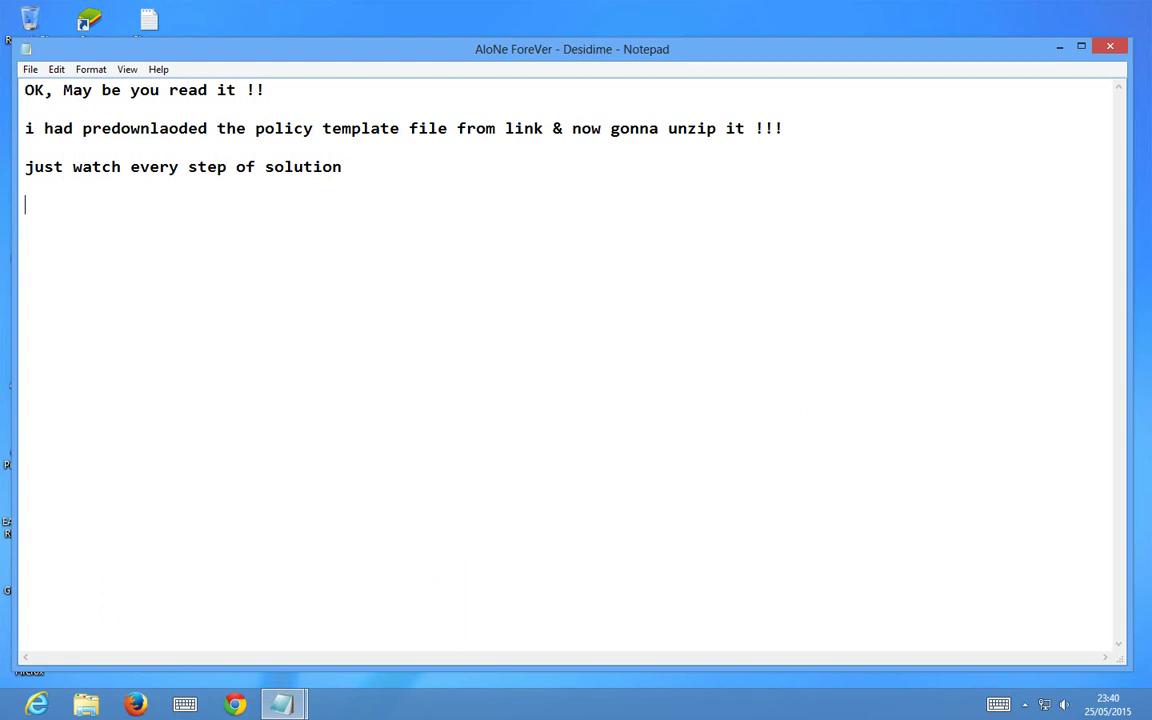
# Step: Finish the note with the line "ok,lets start !!!" and leave no text selected
pyautogui.write('ok,lets s')
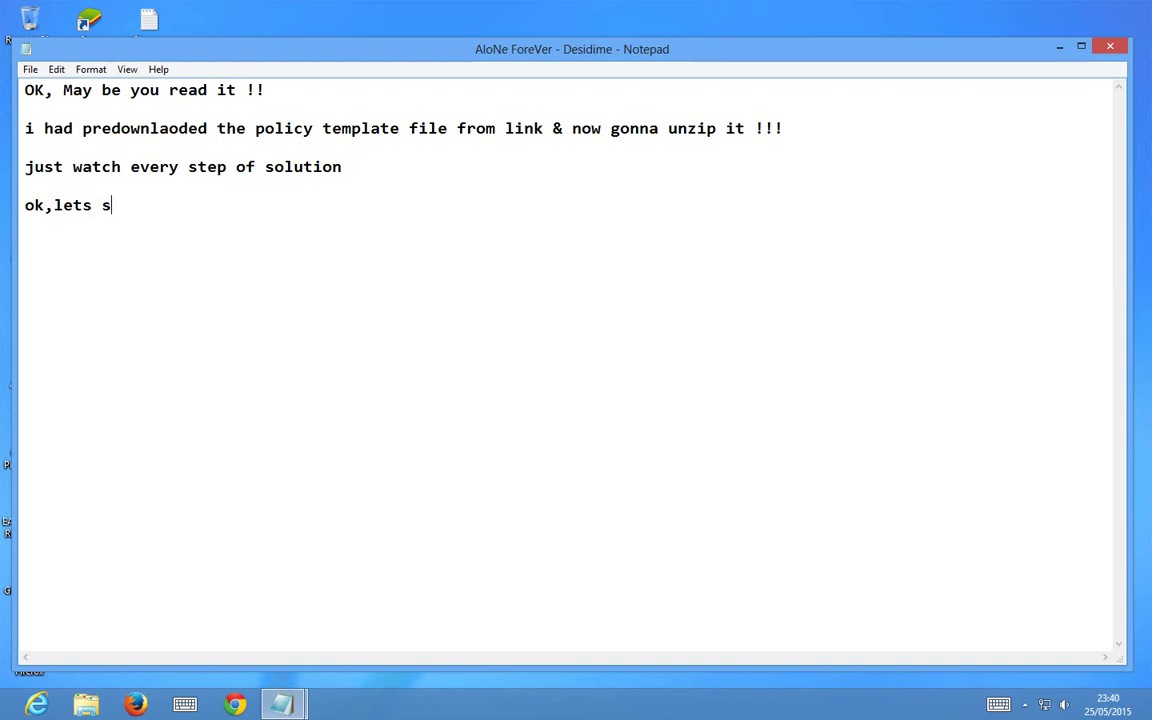
pyautogui.write('tart !!!')
pyautogui.hotkey('shift', 'Left')
pyautogui.hotkey('shift', 'Left')
pyautogui.hotkey('shift', 'Left')
pyautogui.hotkey('shift', 'Left')
pyautogui.hotkey('shift', 'Left')
pyautogui.hotkey('shift', 'Left')
pyautogui.hotkey('shift', 'Left')
pyautogui.hotkey('ctrl', 'a')
pyautogui.click(416, 271)
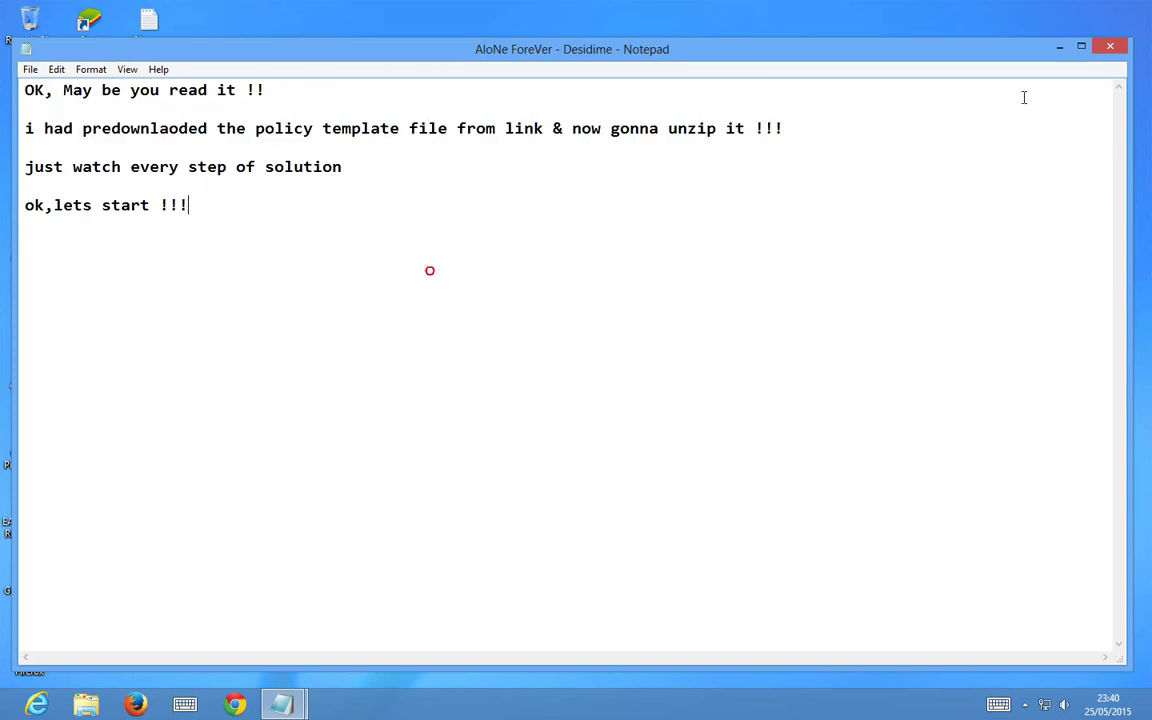
# Step: Minimize the note, close the Chrome text file, and open Documents > Downloads > Compressed in a maximized File Explorer window
pyautogui.click(1059, 46)
pyautogui.click(1104, 45)
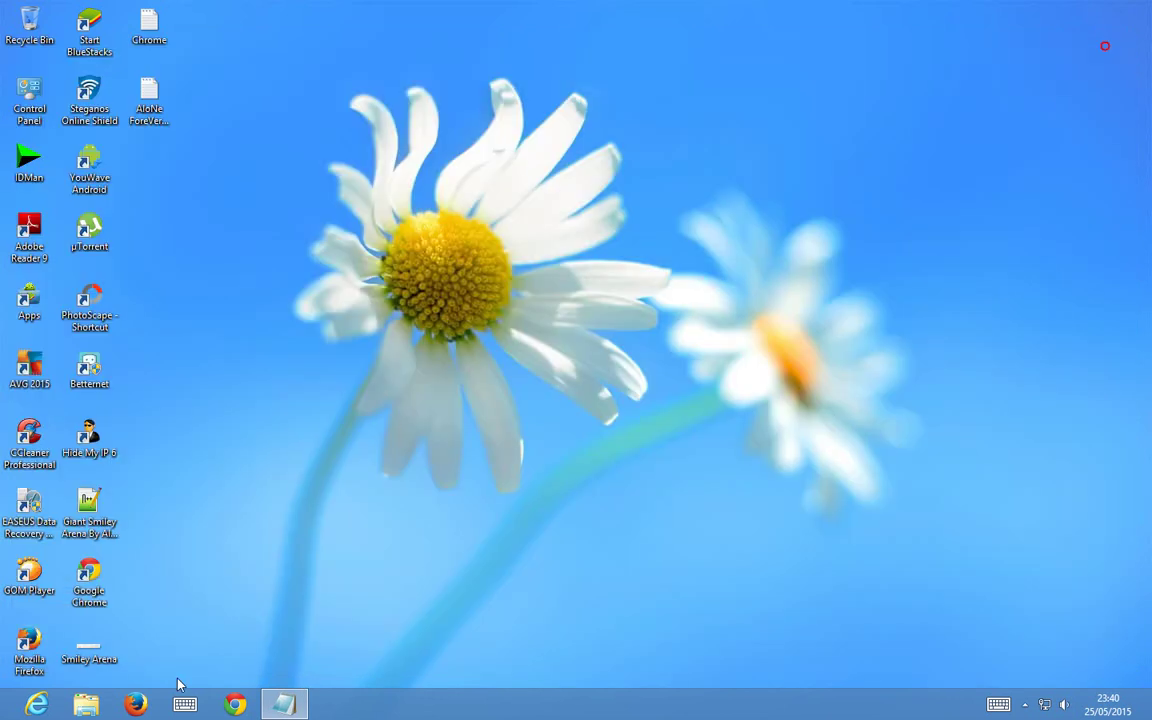
pyautogui.click(86, 704)
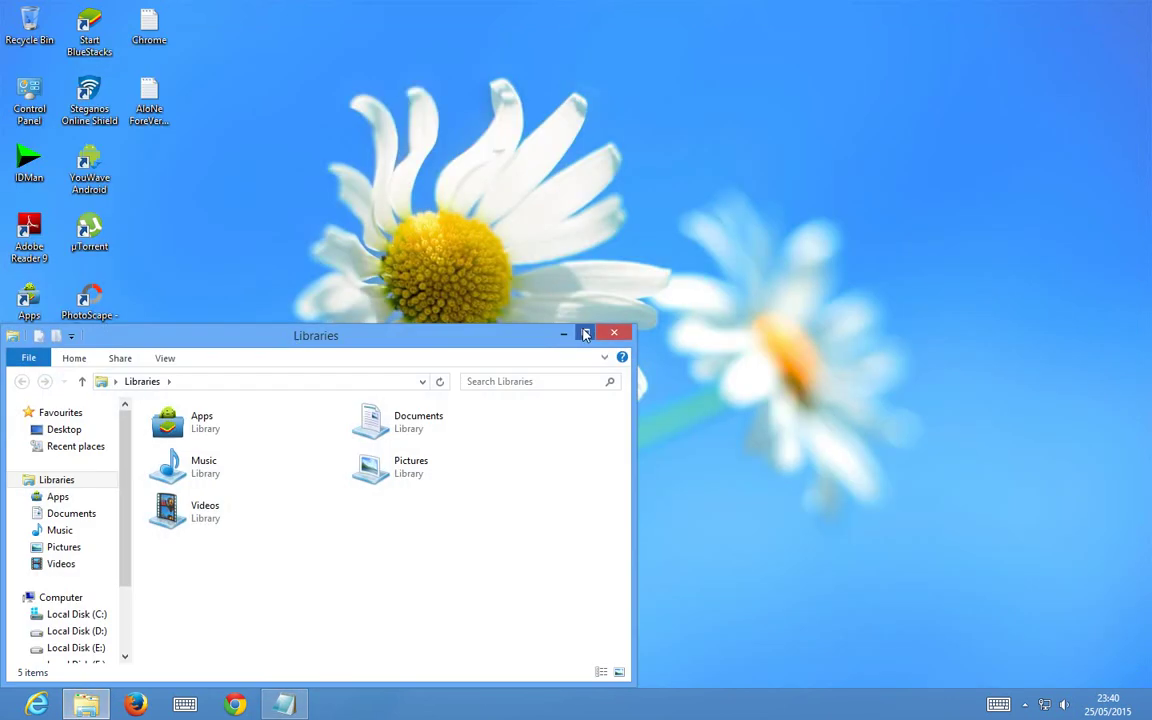
pyautogui.doubleClick(291, 337)
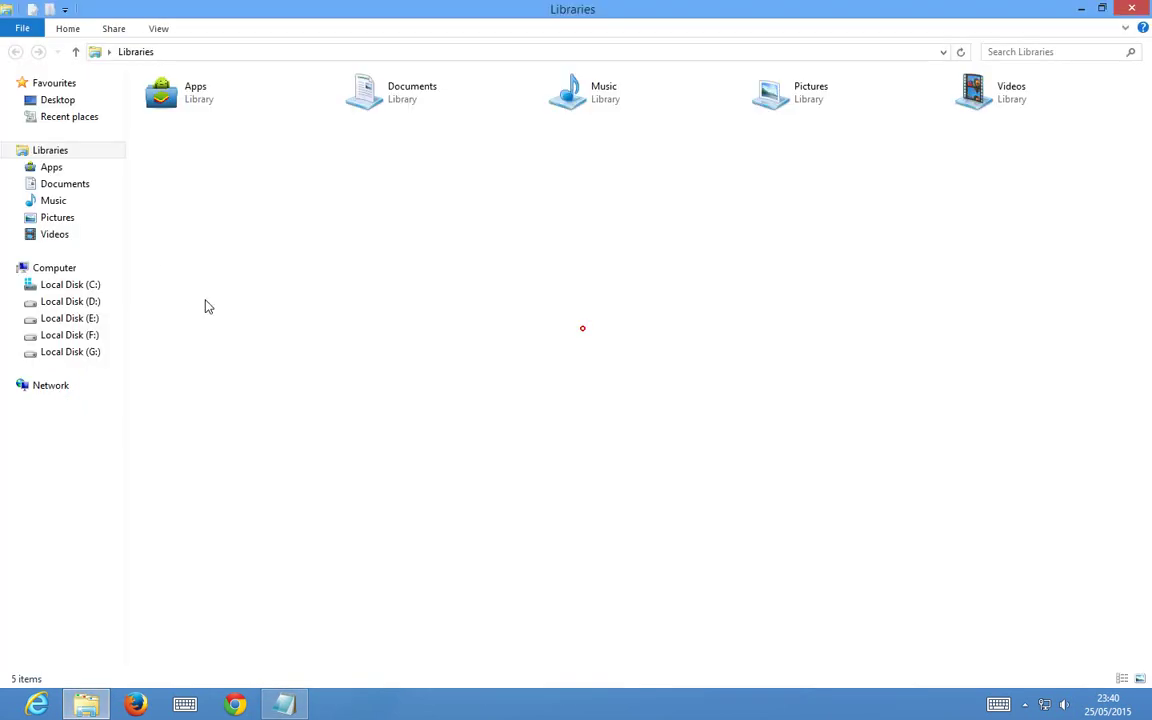
pyautogui.click(62, 186)
pyautogui.doubleClick(177, 122)
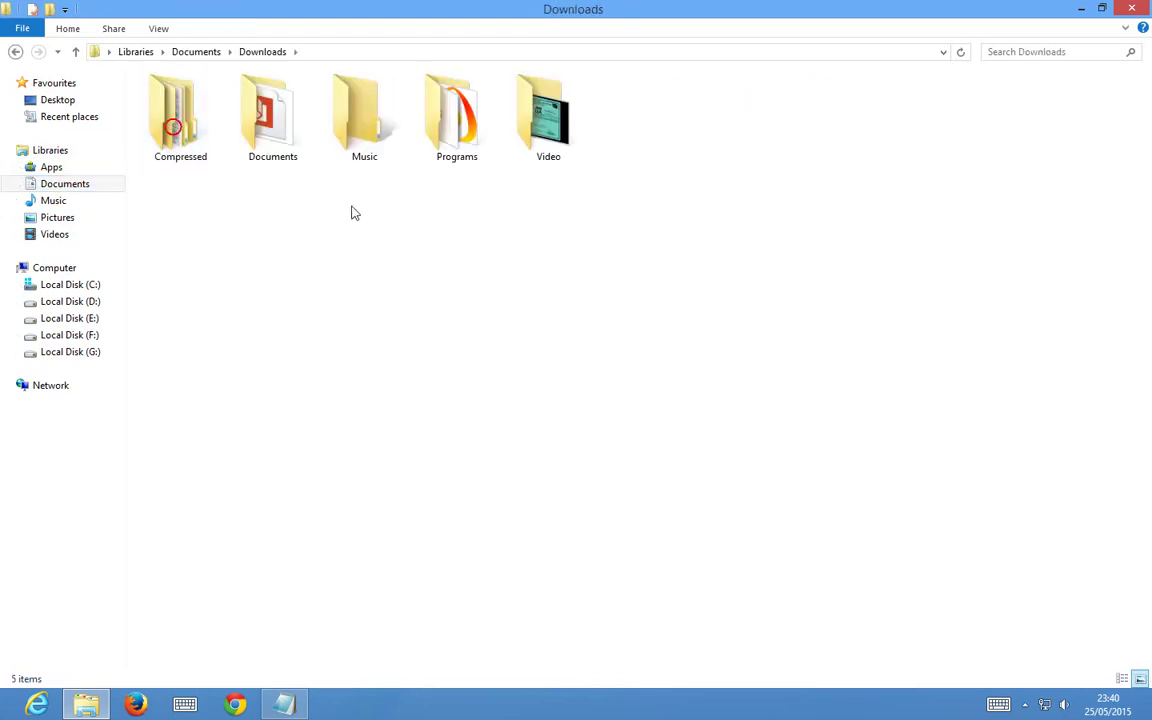
pyautogui.doubleClick(176, 113)
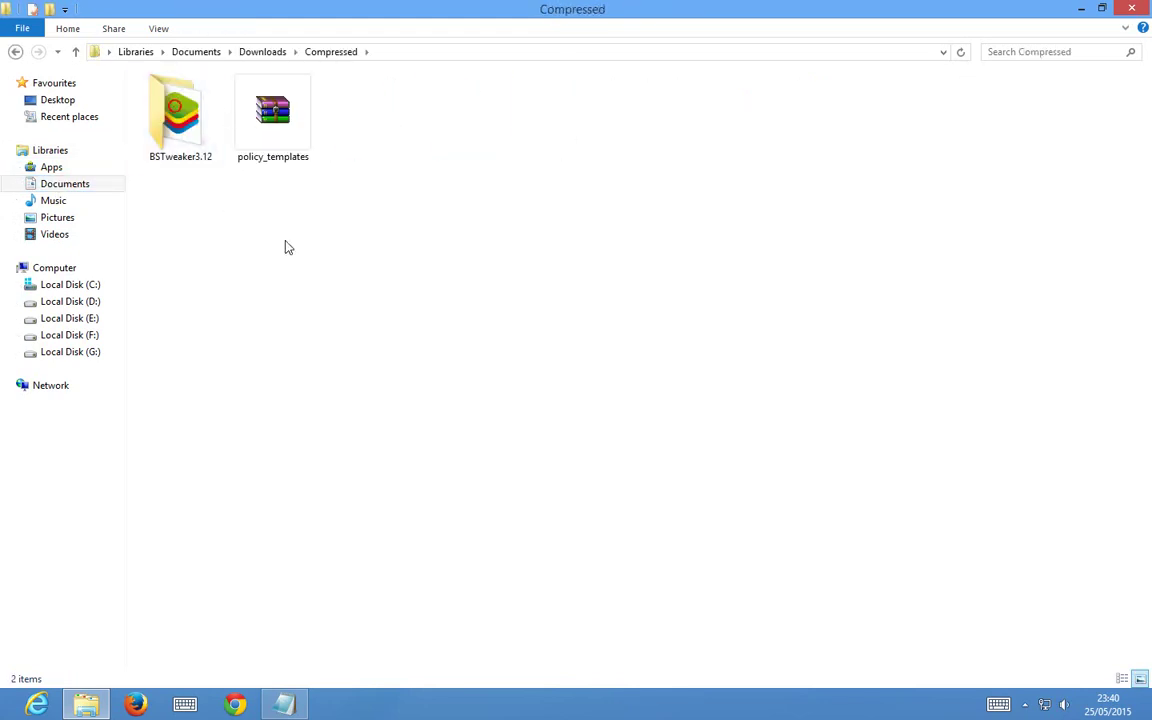
# Step: Extract the policy_templates archive directly into the Compressed folder
pyautogui.click(274, 163)
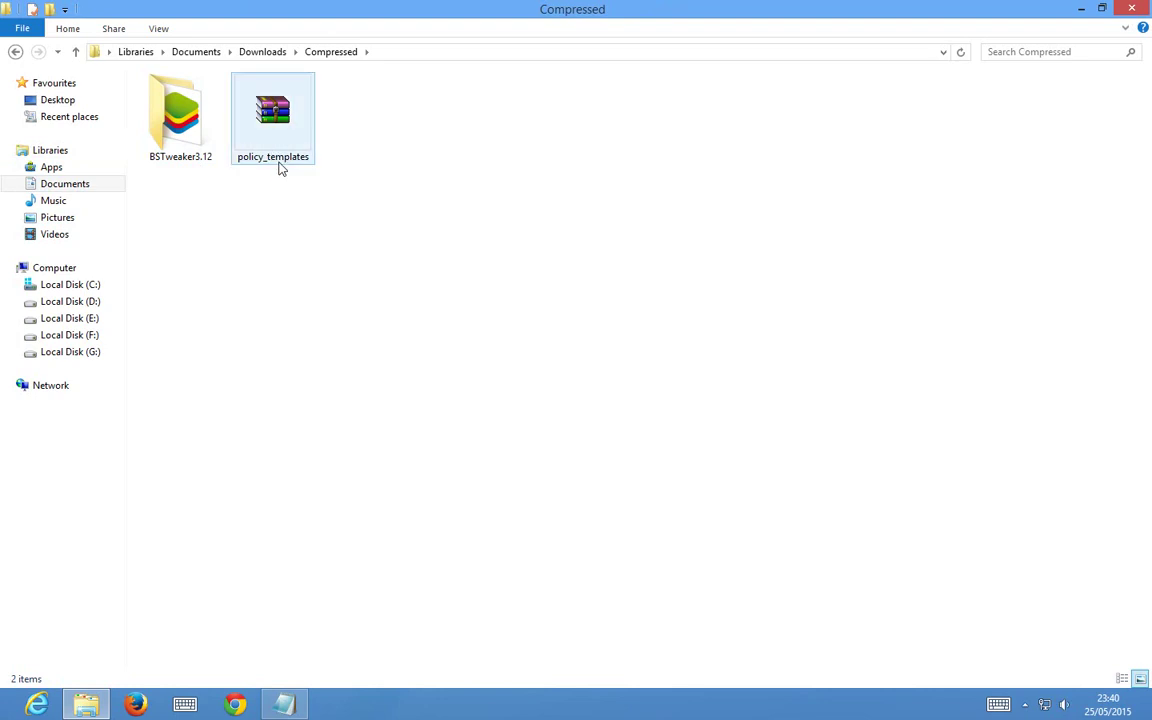
pyautogui.rightClick(288, 147)
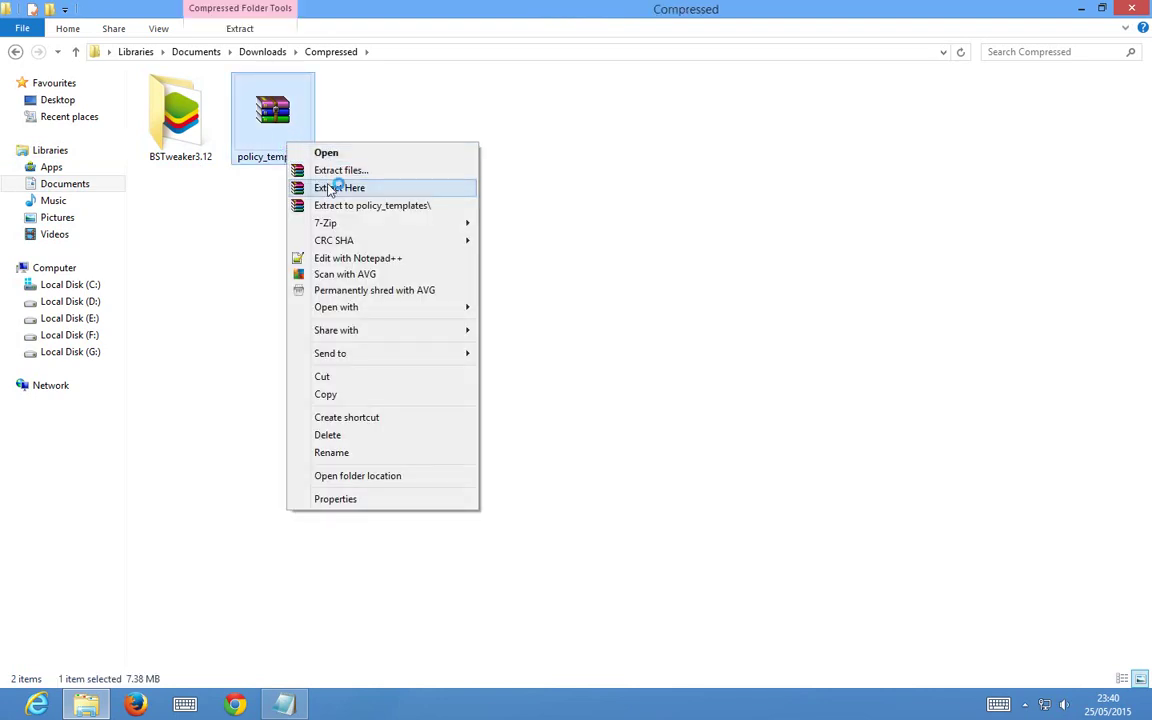
pyautogui.click(330, 189)
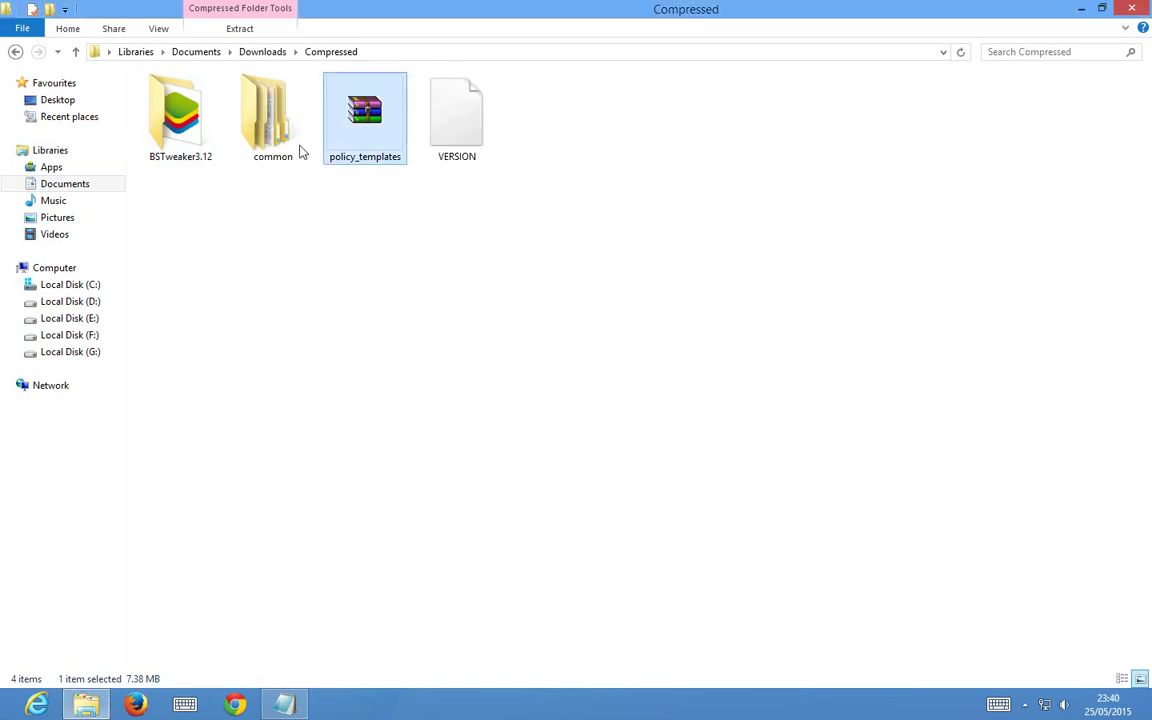
pyautogui.click(369, 254)
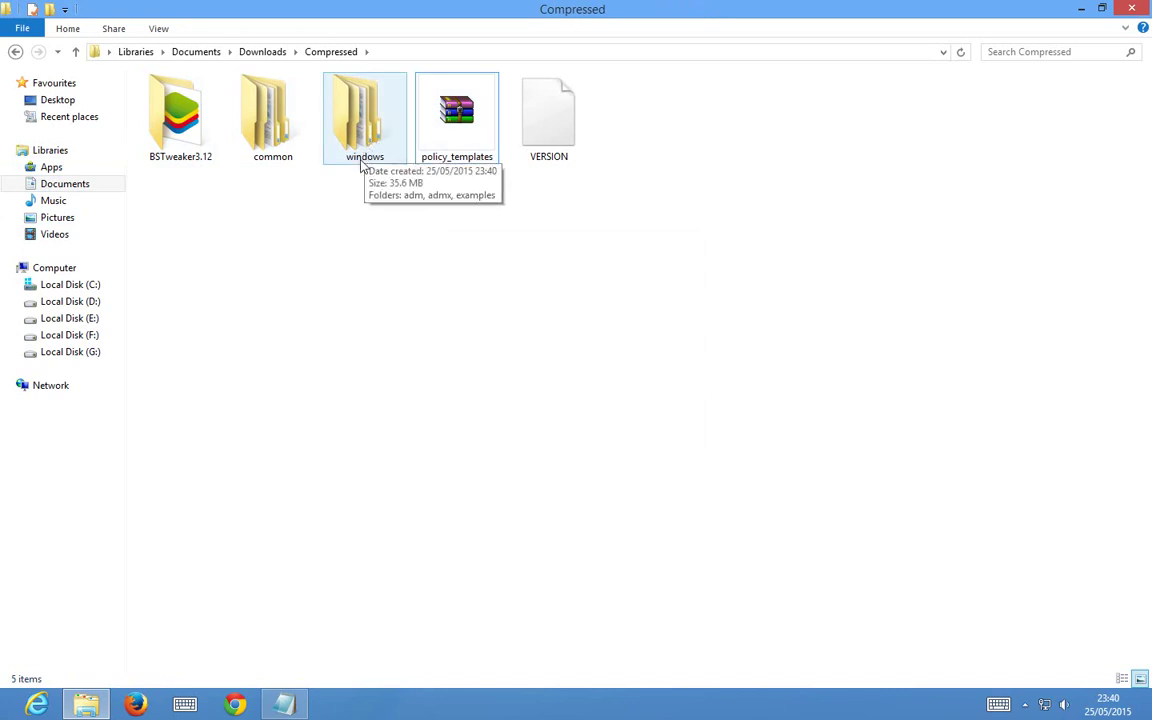
# Step: Open the admx folder inside the extracted windows folder and select the chrome.admx file
pyautogui.doubleClick(353, 152)
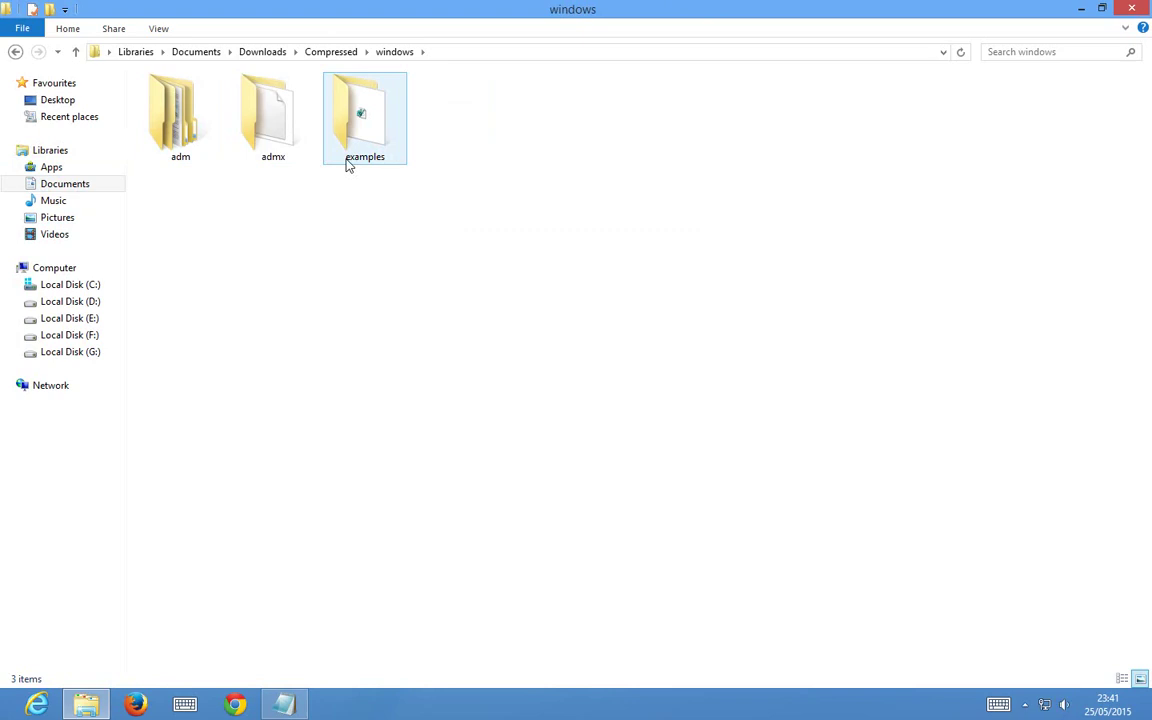
pyautogui.click(268, 155)
pyautogui.doubleClick(268, 153)
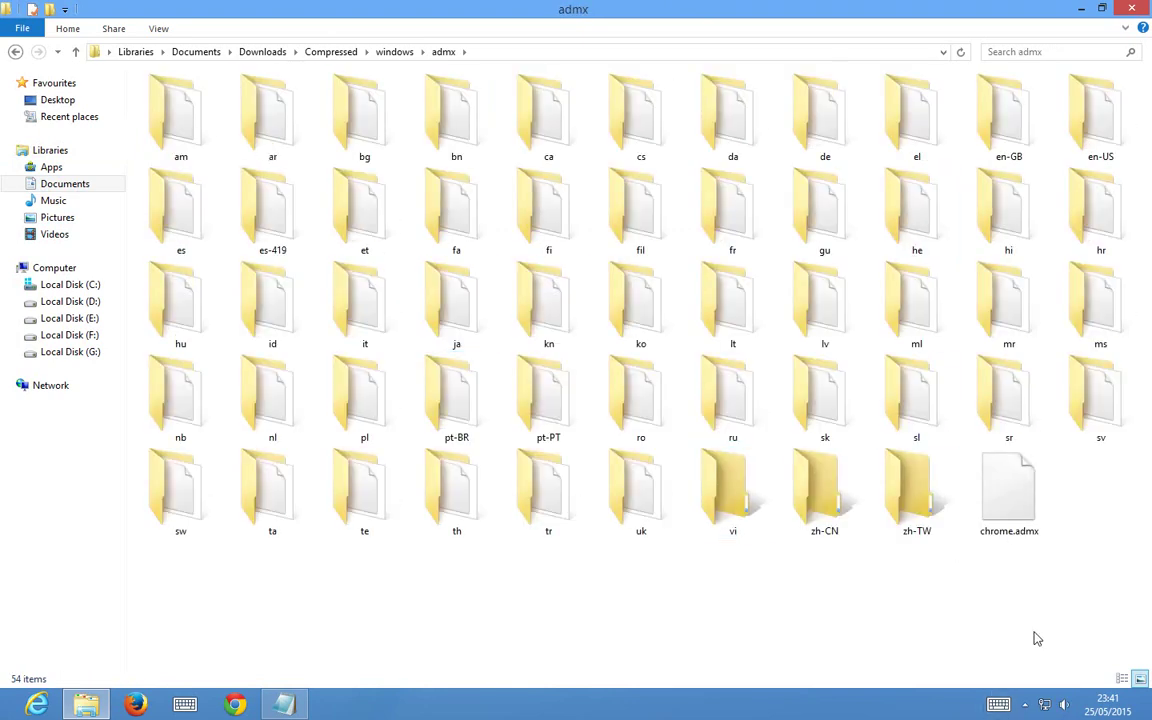
pyautogui.click(1034, 531)
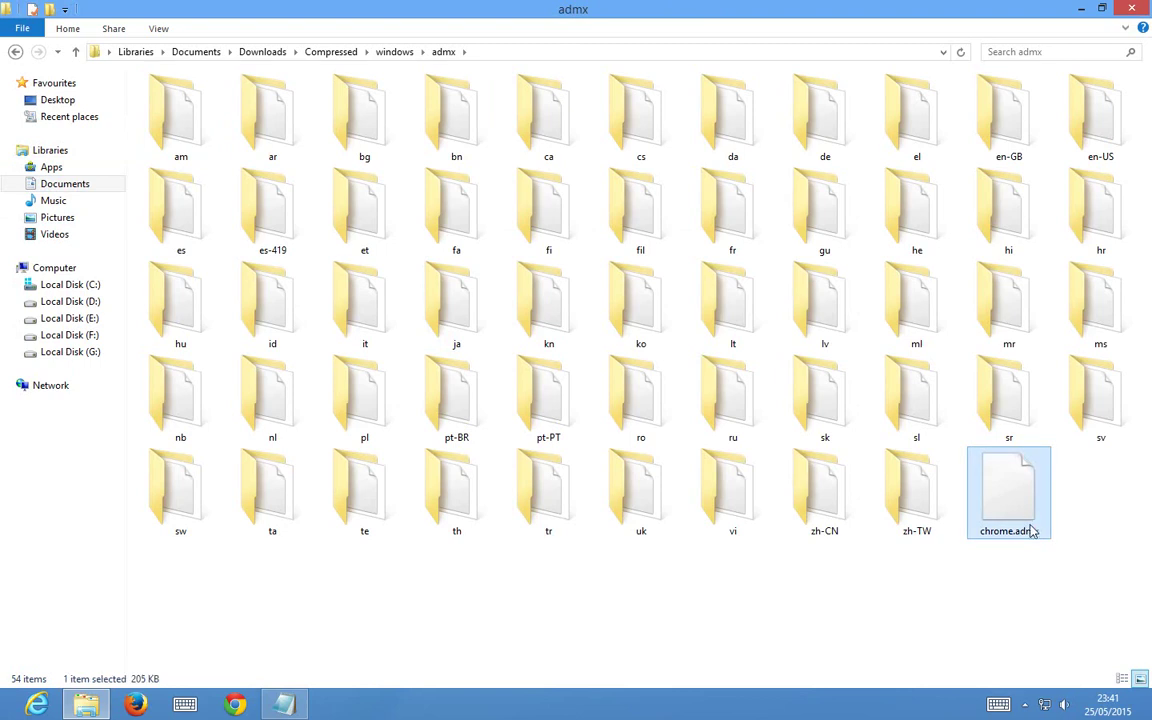
# Step: Open the PolicyDefinitions folder inside the Windows folder on Local Disk (C:)
pyautogui.click(70, 285)
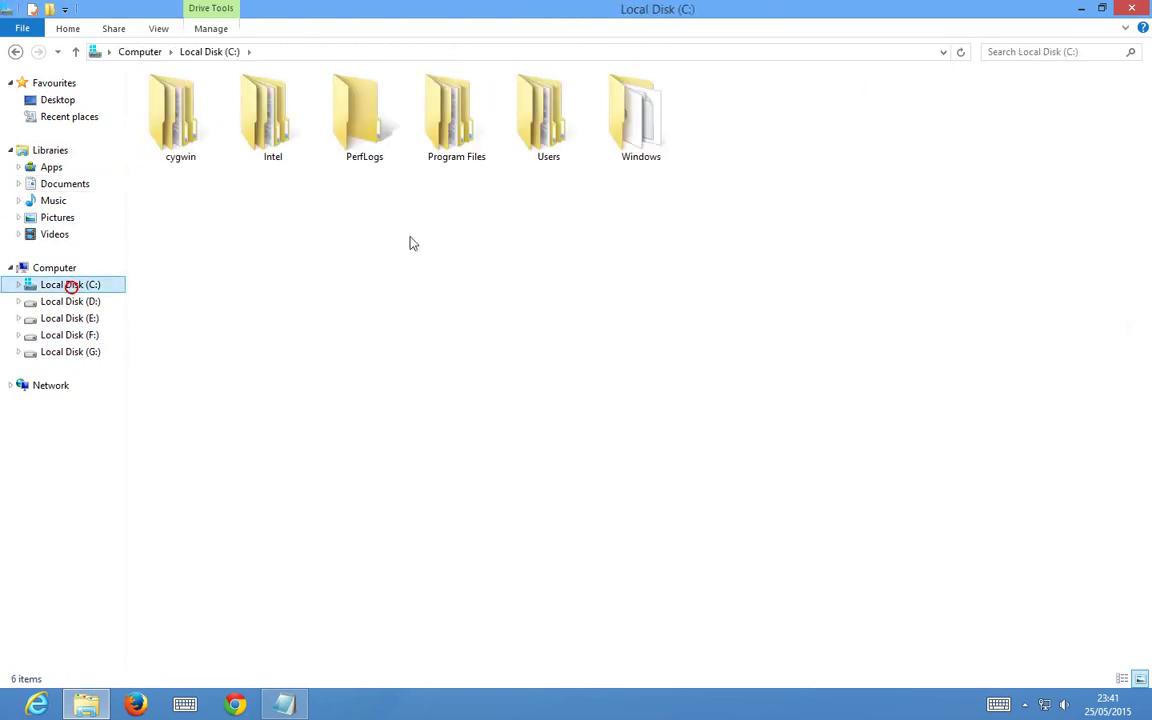
pyautogui.doubleClick(626, 137)
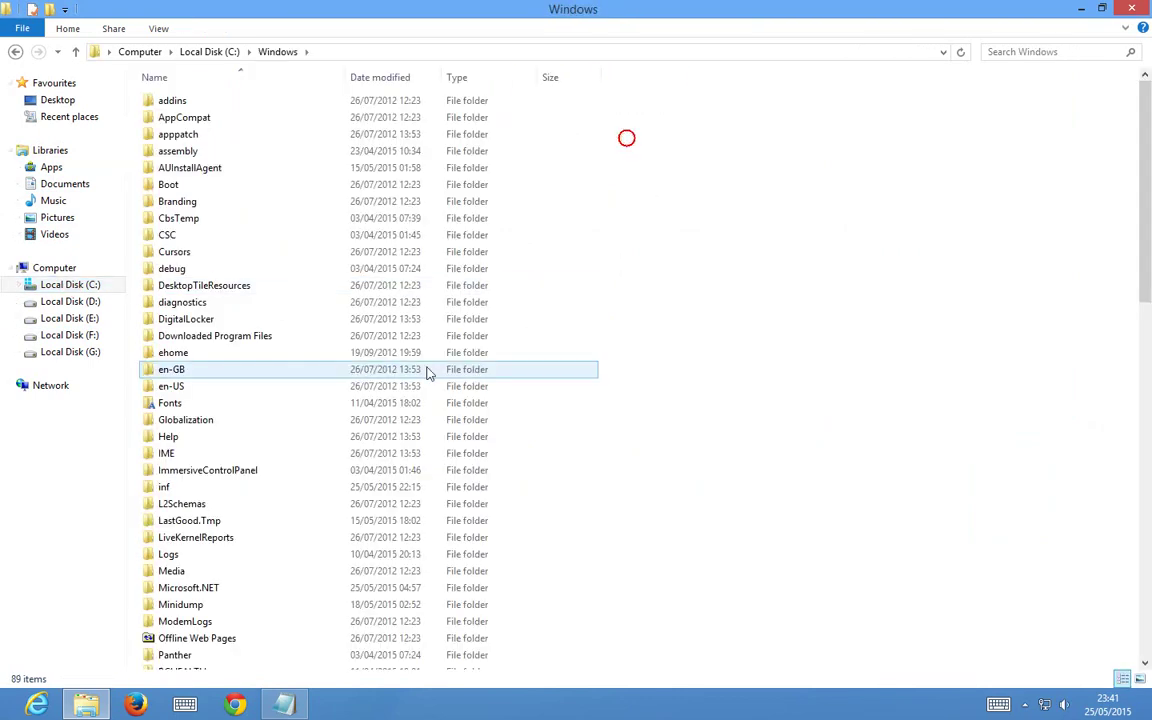
pyautogui.press('p')
pyautogui.scroll(-4, 257, 586)
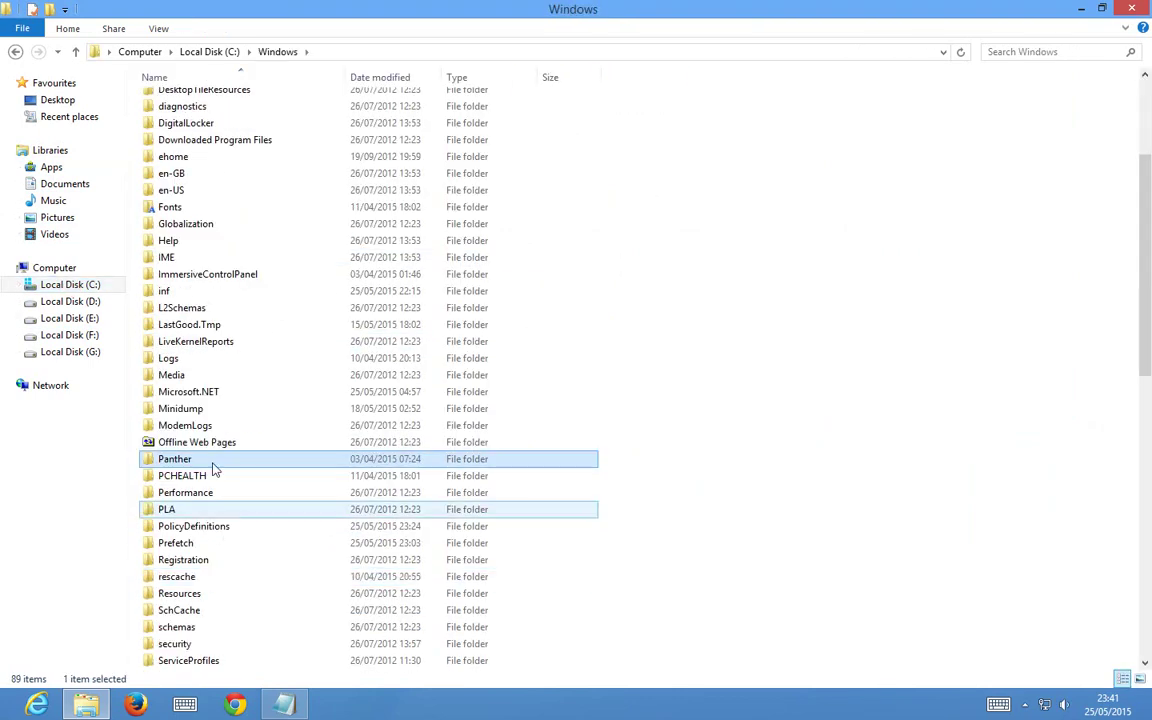
pyautogui.click(211, 526)
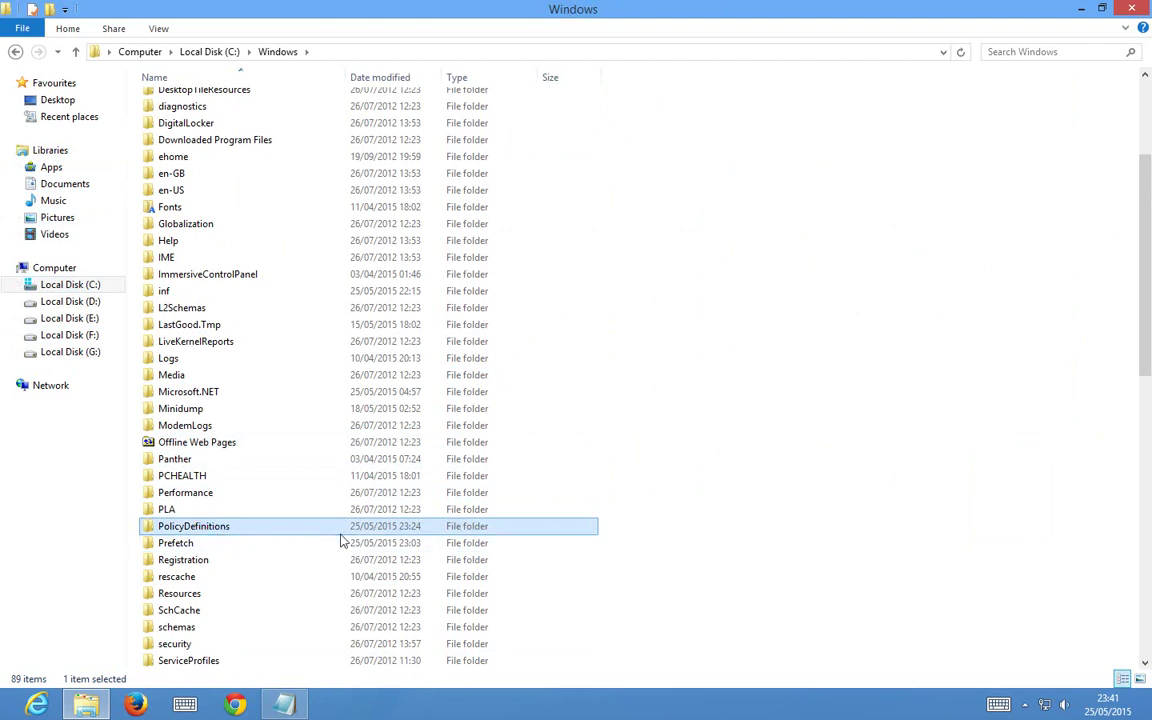
pyautogui.doubleClick(257, 532)
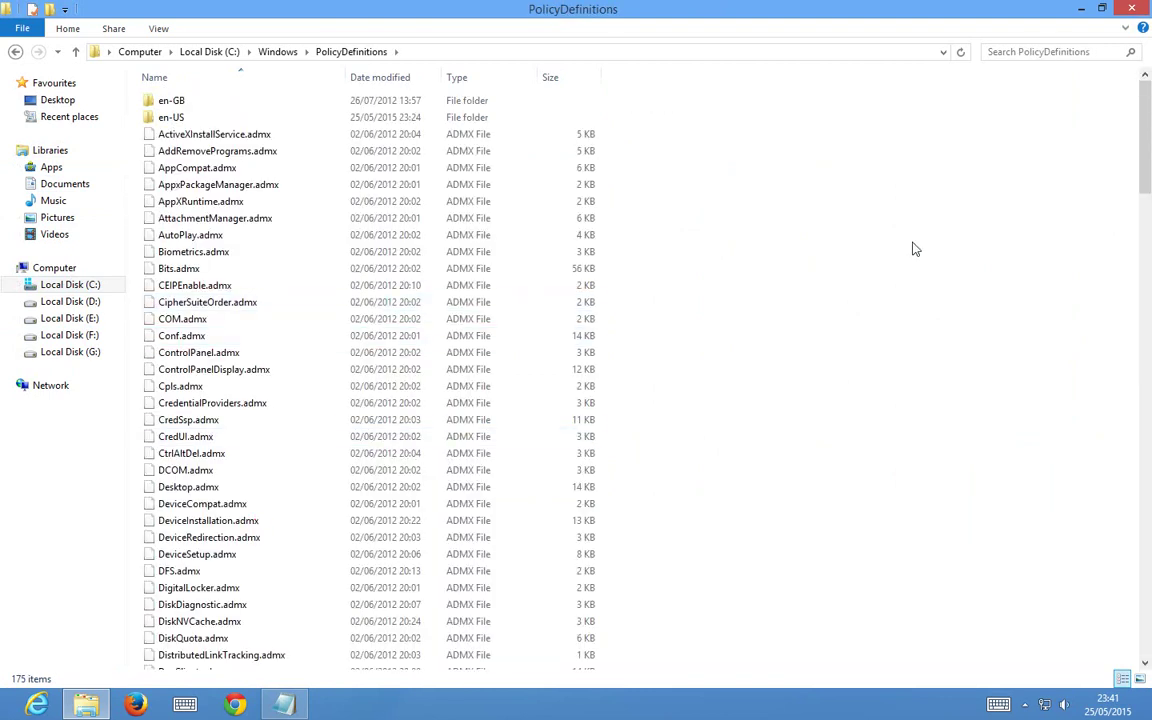
# Step: Paste the copied chrome.admx file into the PolicyDefinitions folder, granting administrator permission for the copy
pyautogui.rightClick(874, 241)
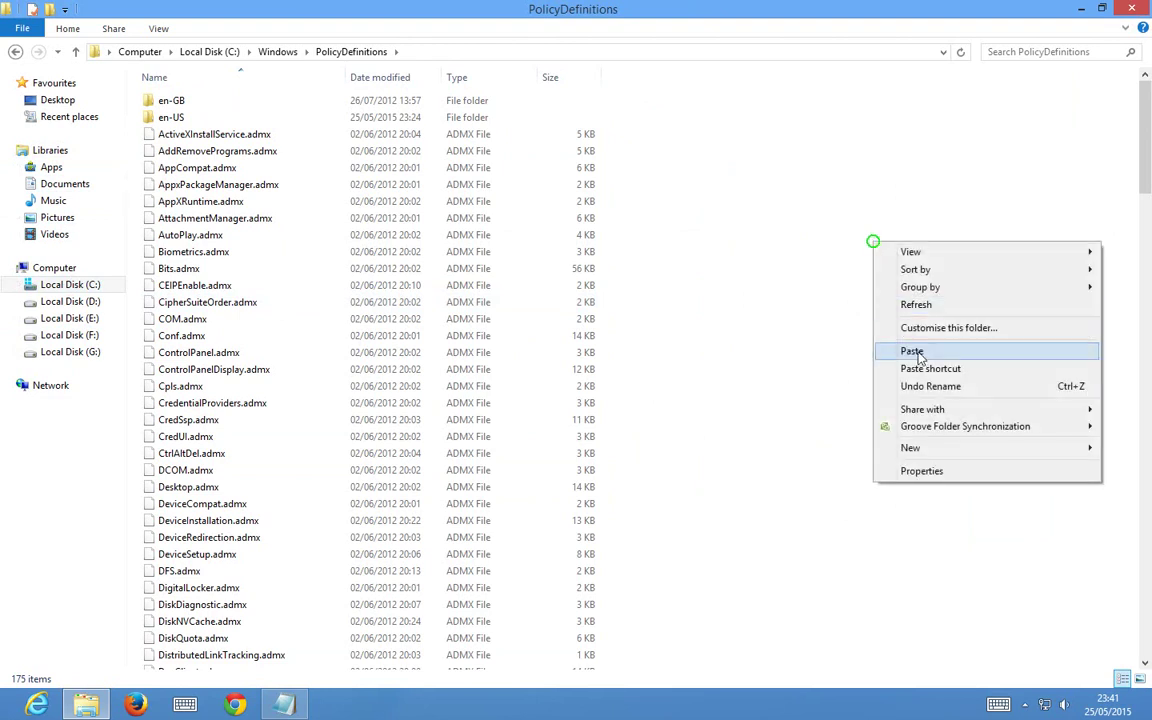
pyautogui.click(918, 355)
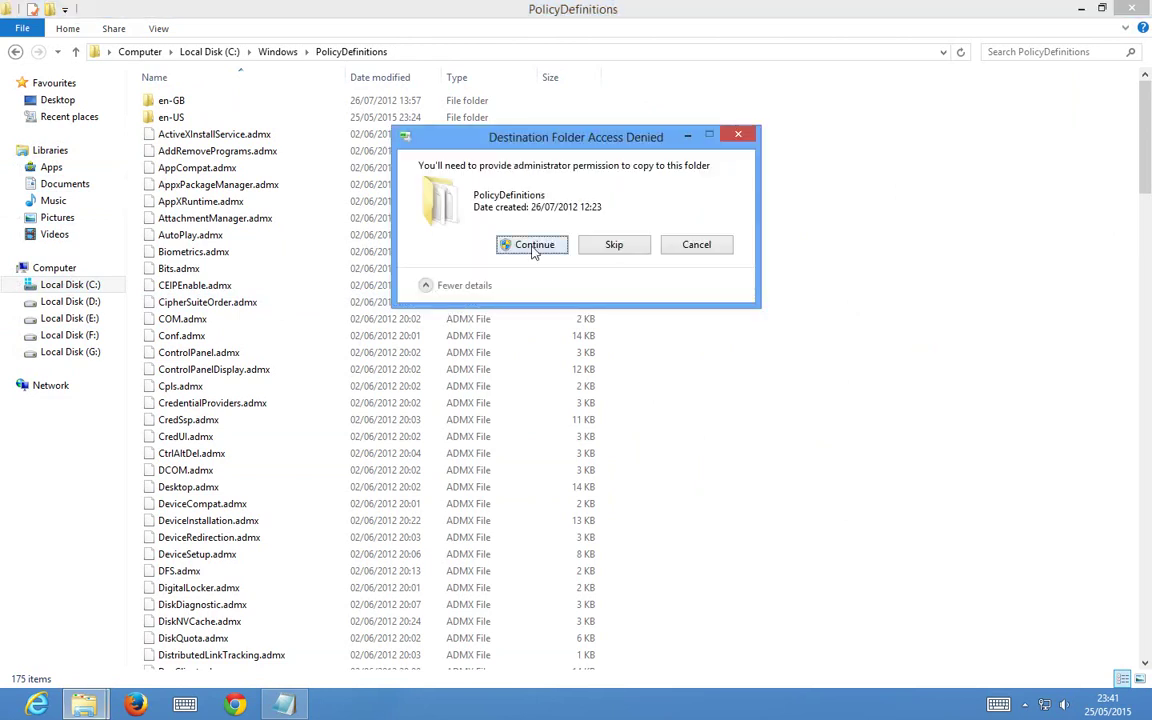
pyautogui.click(533, 245)
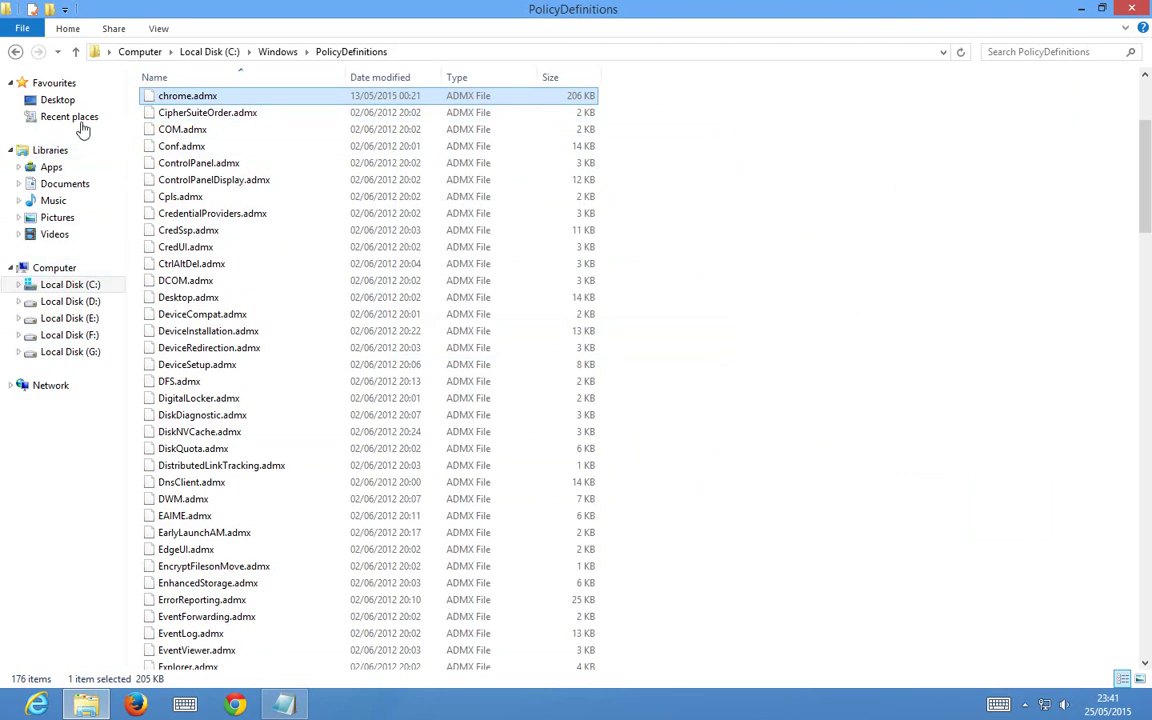
# Step: Go back to Documents > Downloads > Compressed and open the admx folder inside the windows folder
pyautogui.click(64, 184)
pyautogui.doubleClick(185, 150)
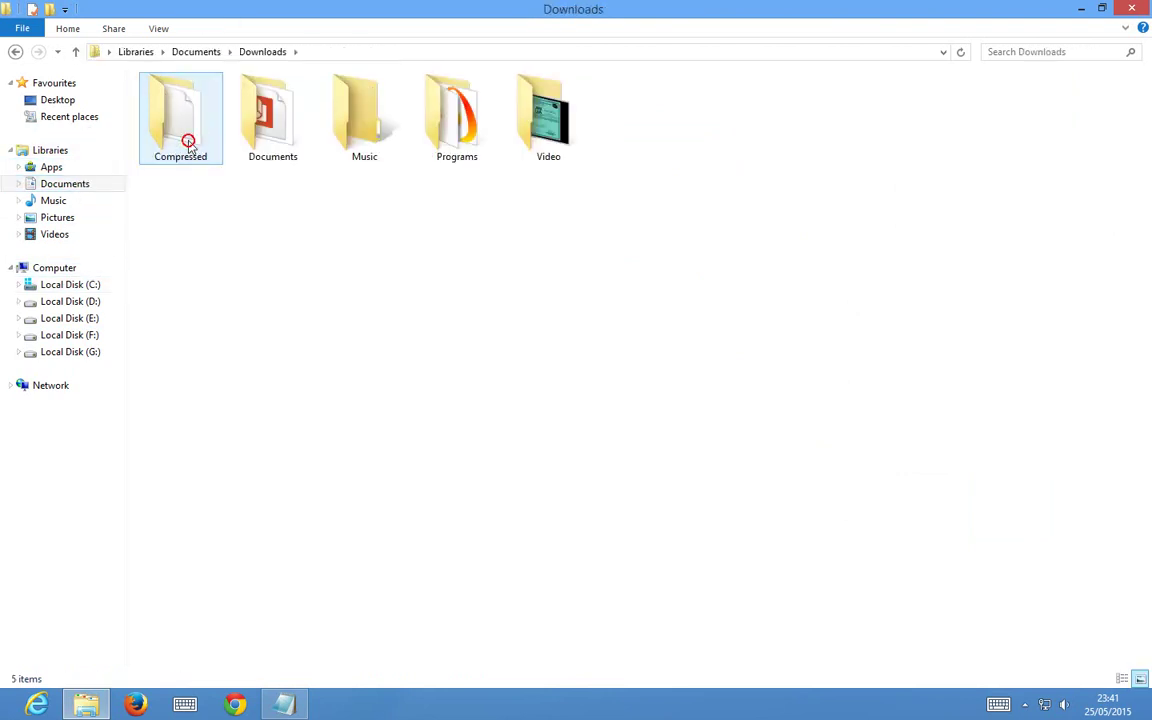
pyautogui.doubleClick(189, 145)
pyautogui.doubleClick(380, 147)
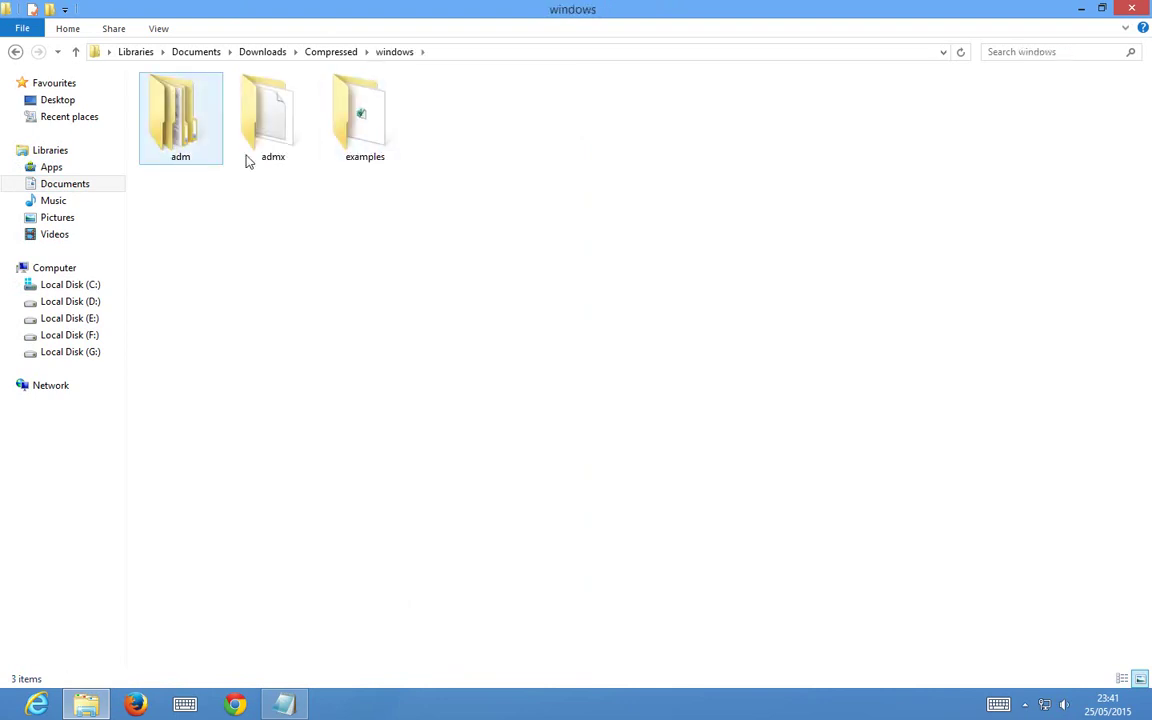
pyautogui.click(255, 150)
pyautogui.doubleClick(255, 150)
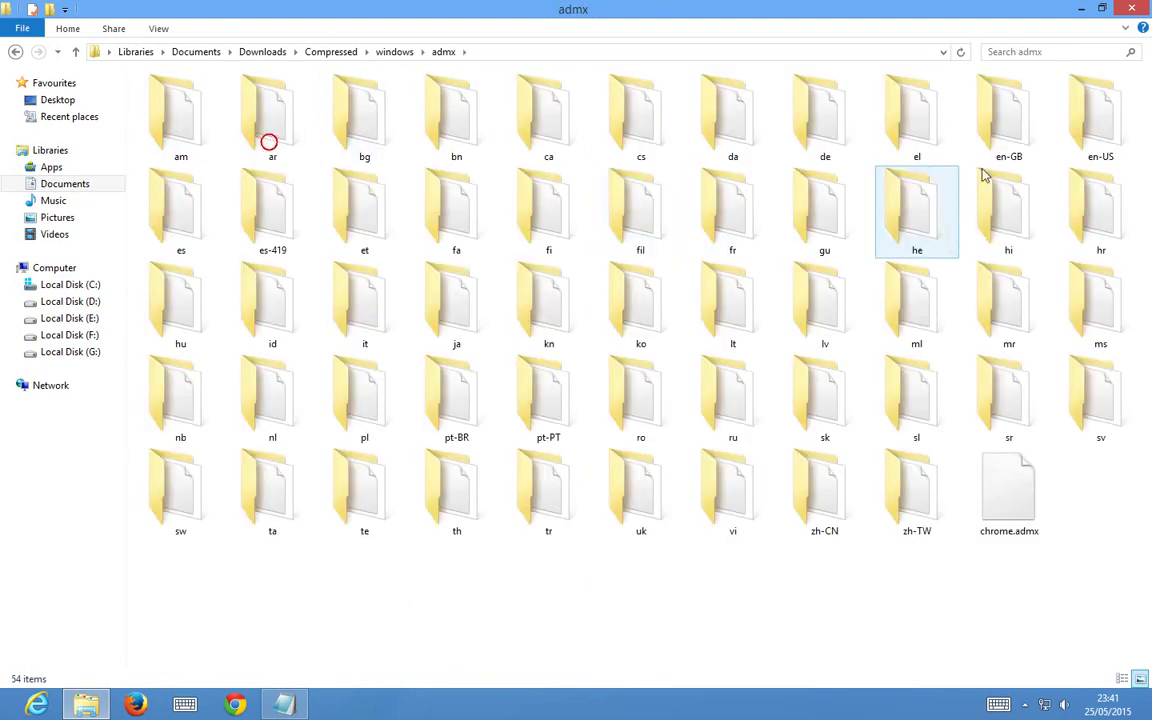
# Step: Copy the chrome.adml file from the en-US language folder
pyautogui.click(1113, 150)
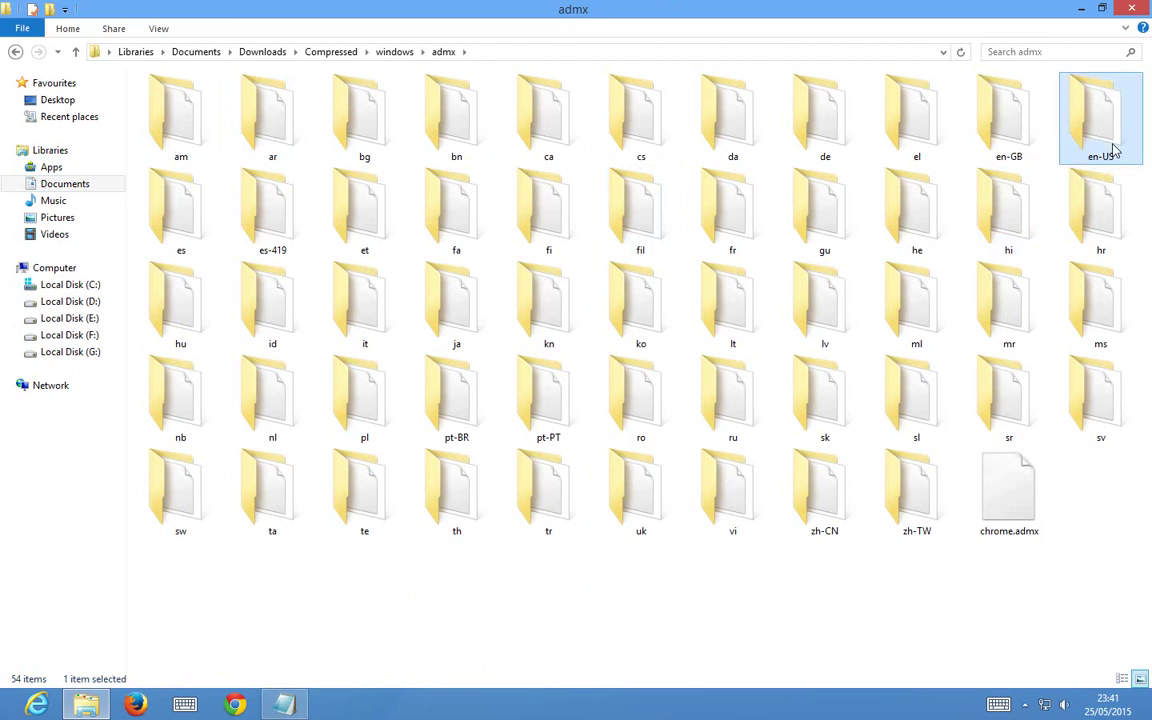
pyautogui.doubleClick(1113, 147)
pyautogui.click(206, 126)
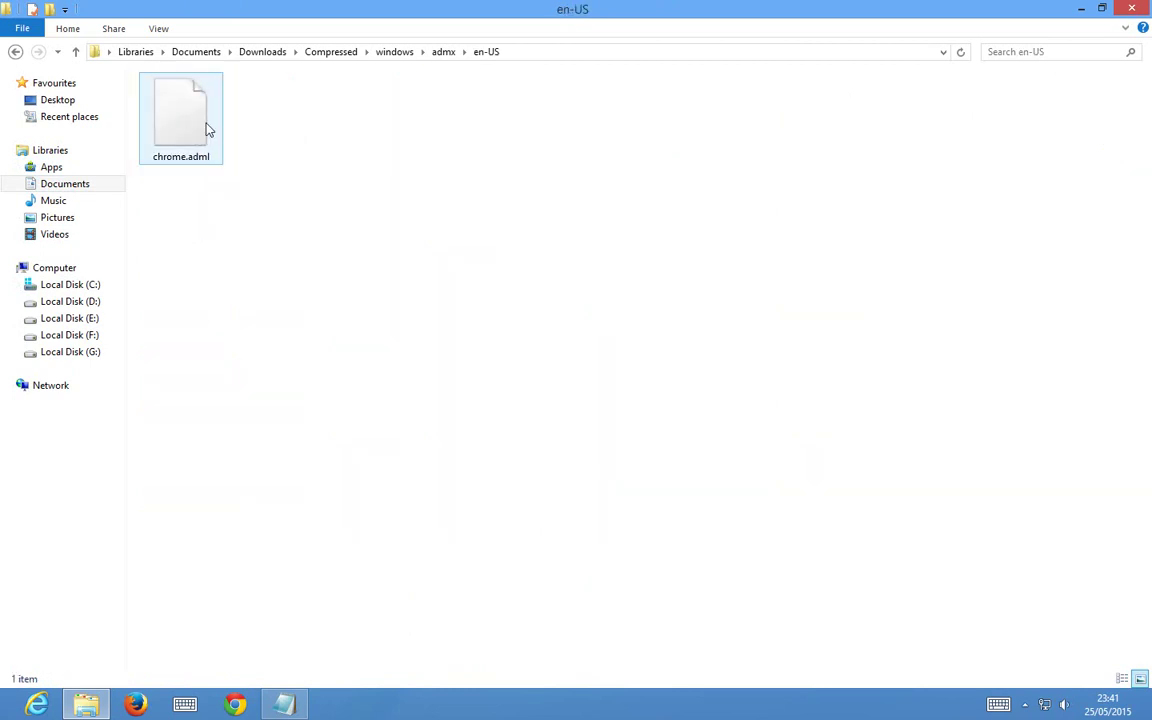
pyautogui.rightClick(205, 123)
pyautogui.click(290, 378)
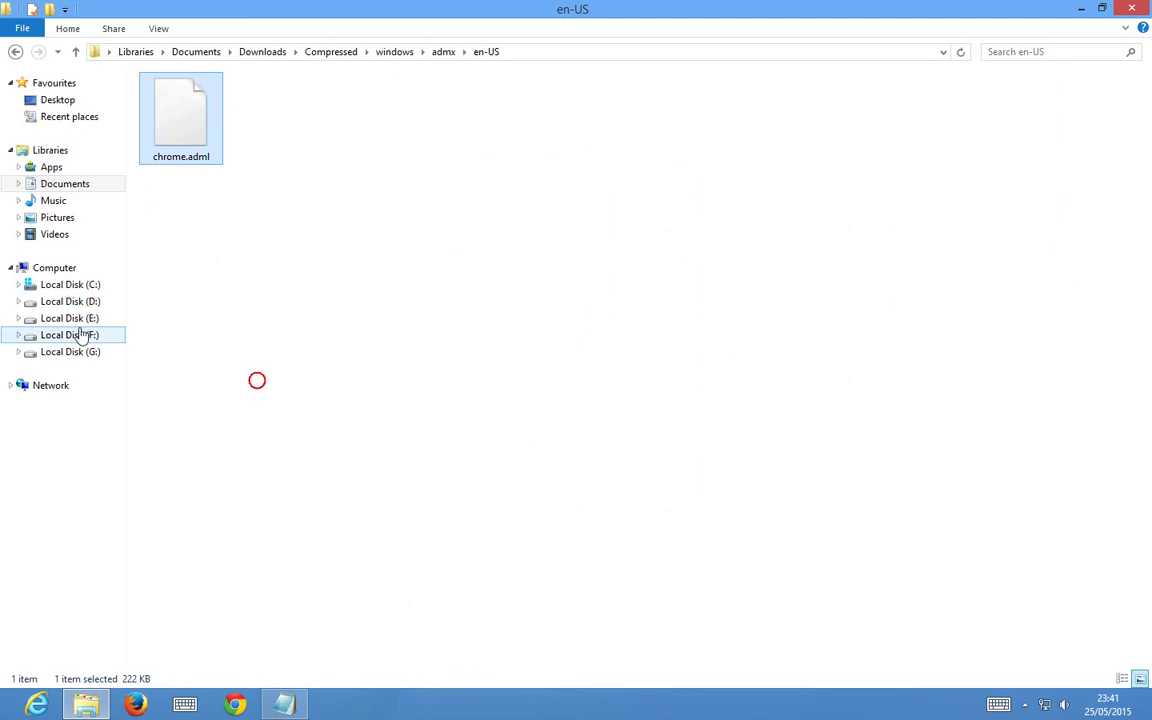
# Step: Open the en-US folder inside Windows > PolicyDefinitions on Local Disk (C:)
pyautogui.click(70, 285)
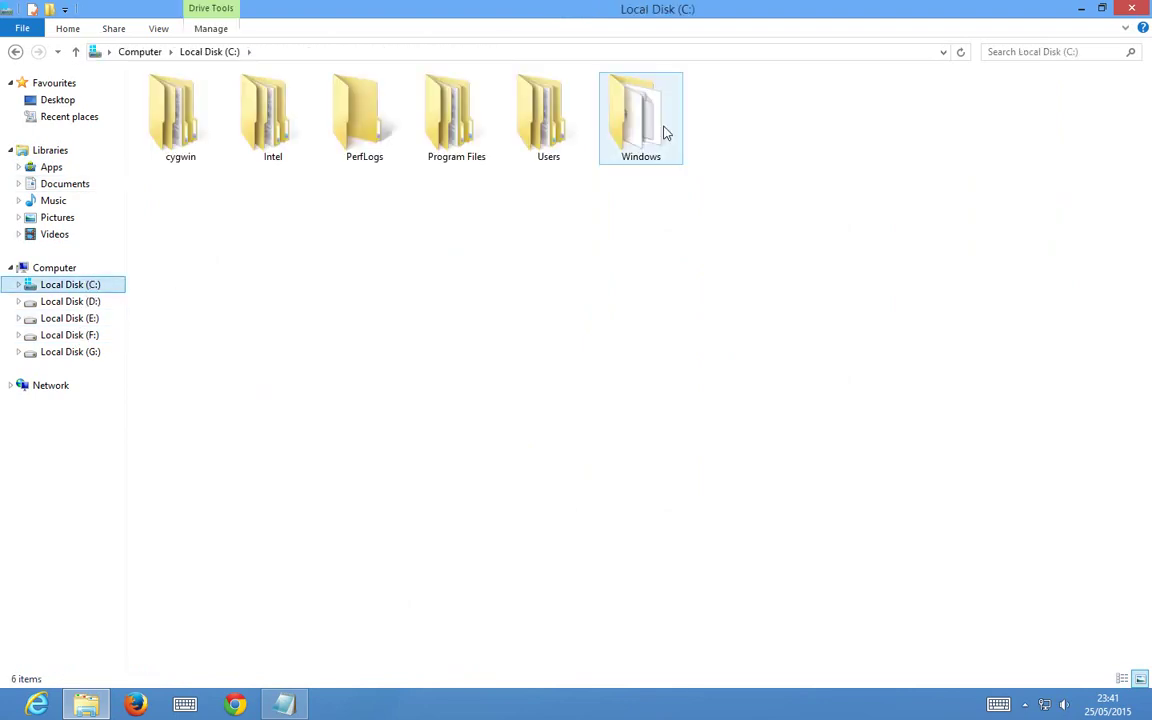
pyautogui.doubleClick(664, 131)
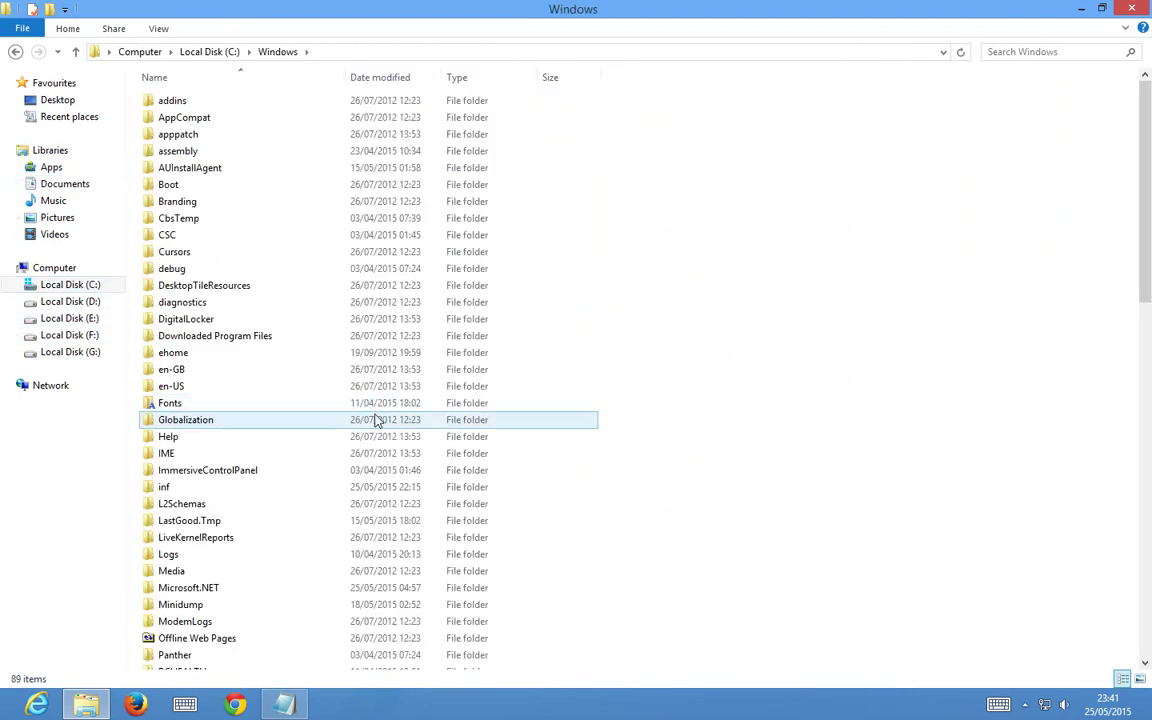
pyautogui.press('p')
pyautogui.press('pagedown')
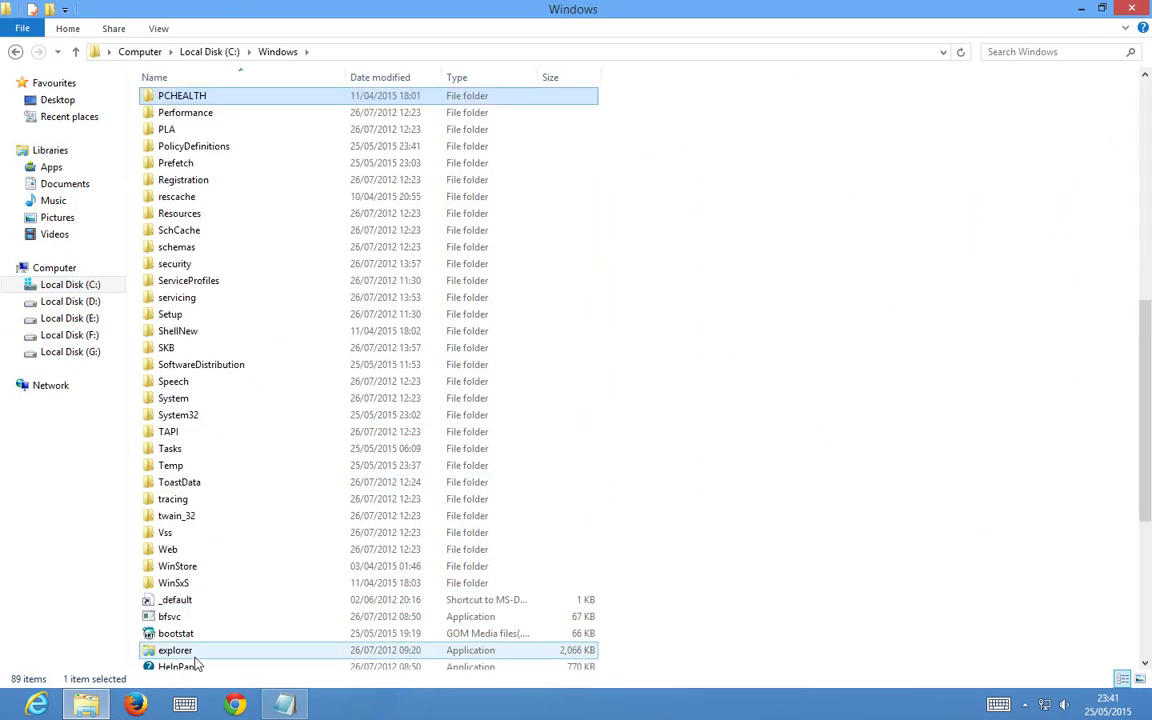
pyautogui.press('pageup')
pyautogui.scroll(1, 228, 140)
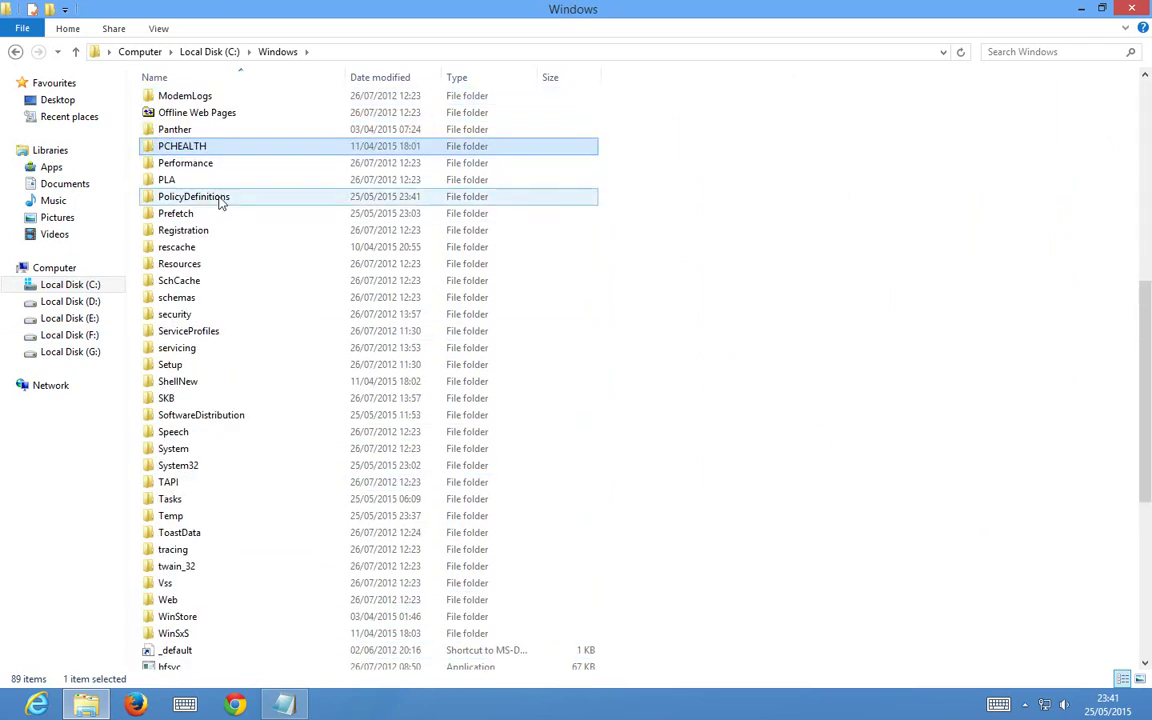
pyautogui.click(221, 198)
pyautogui.doubleClick(221, 198)
pyautogui.click(231, 117)
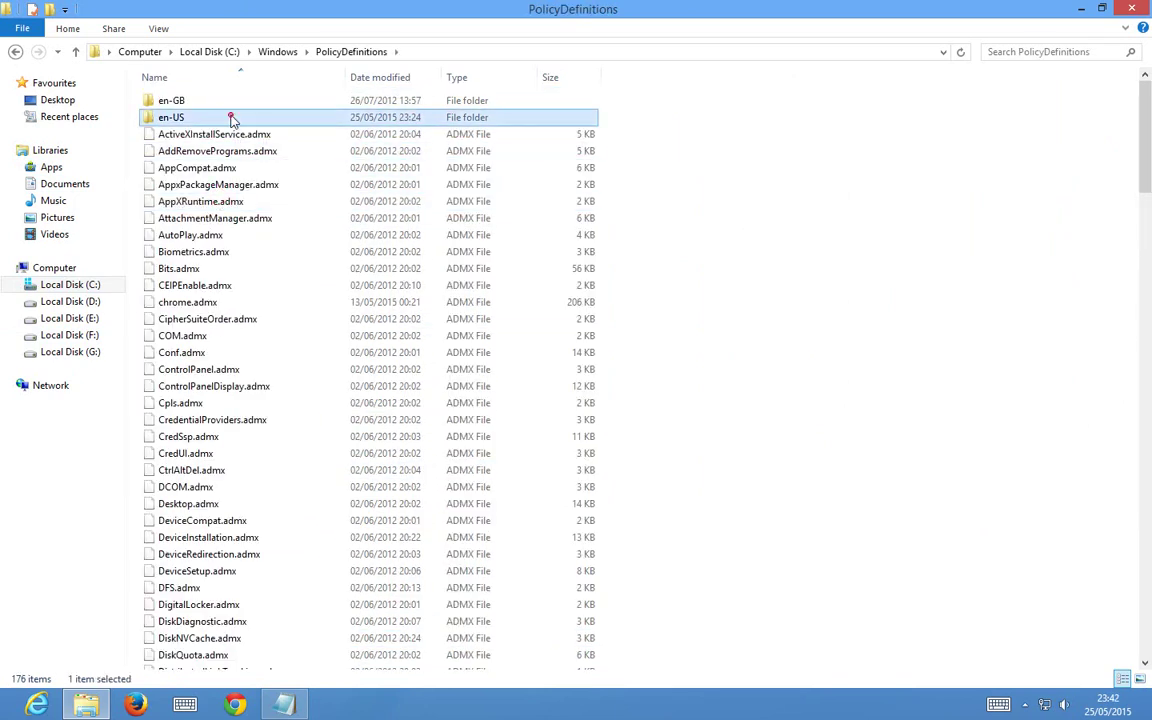
pyautogui.doubleClick(231, 117)
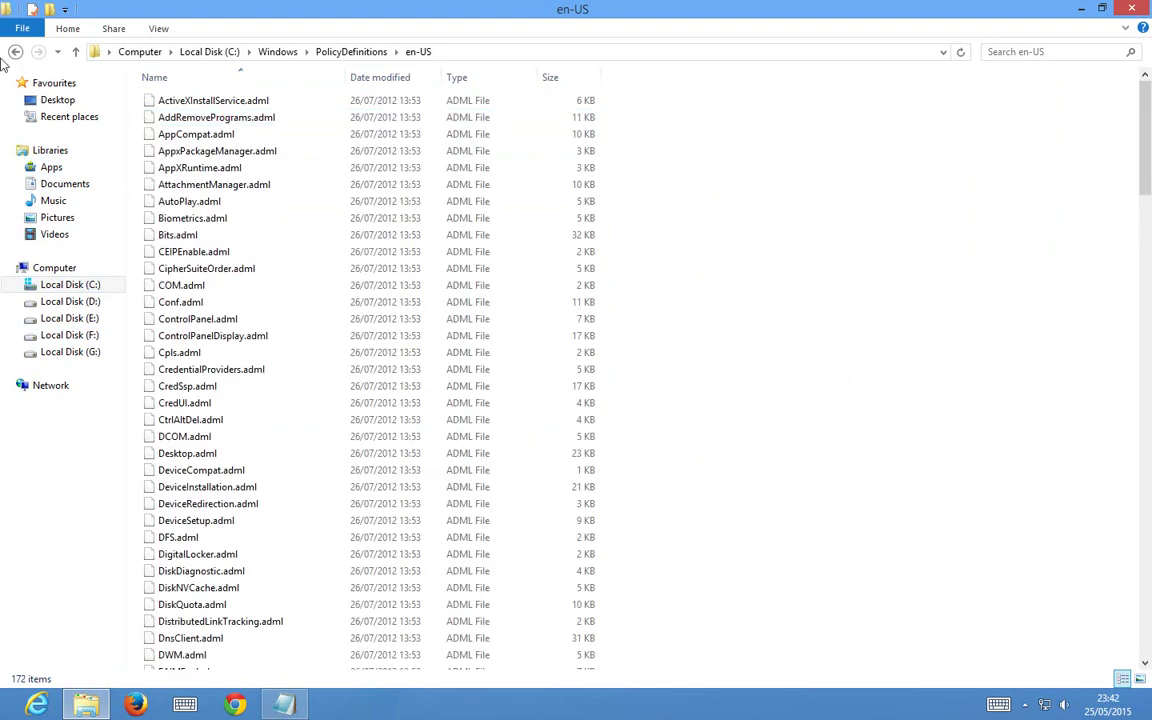
pyautogui.click(14, 52)
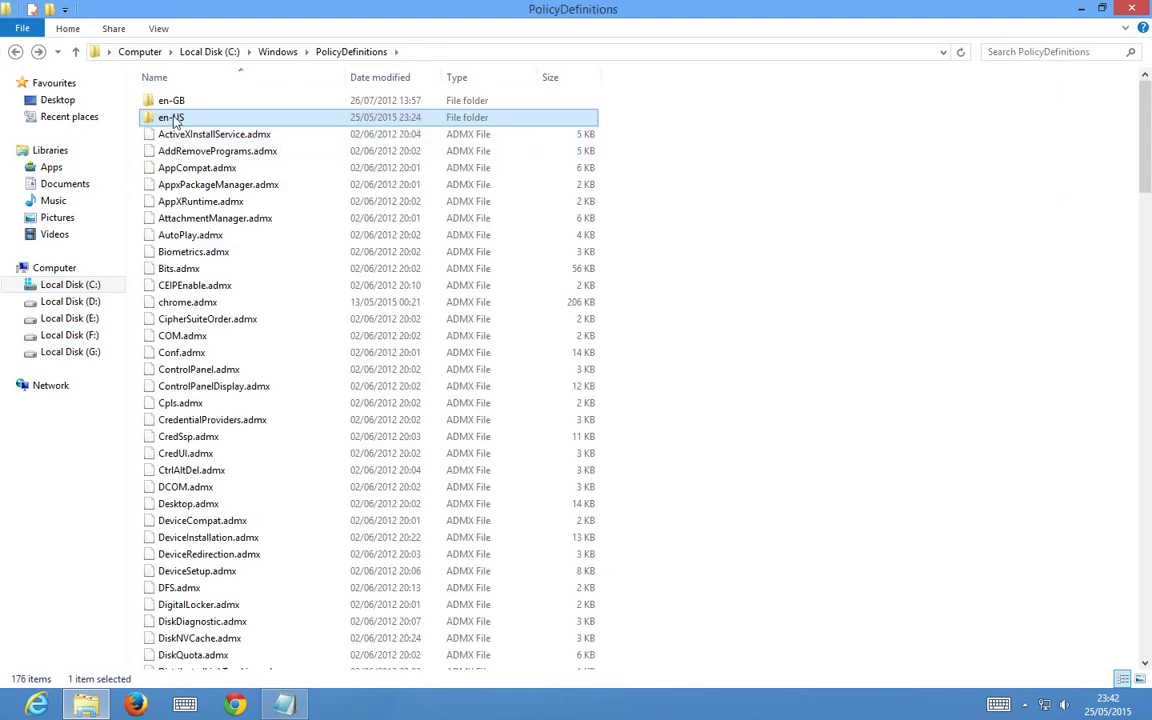
pyautogui.doubleClick(172, 118)
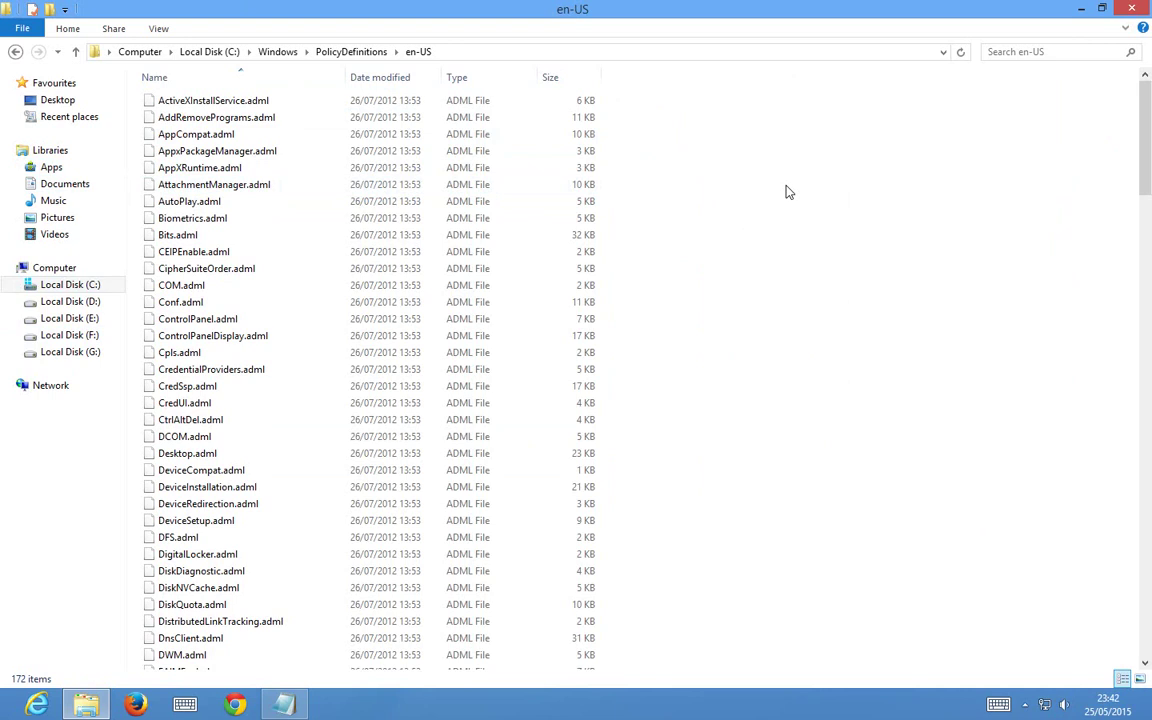
# Step: Paste chrome.adml into this en-US folder with administrator permission, and close the File Explorer window
pyautogui.rightClick(786, 192)
pyautogui.click(800, 298)
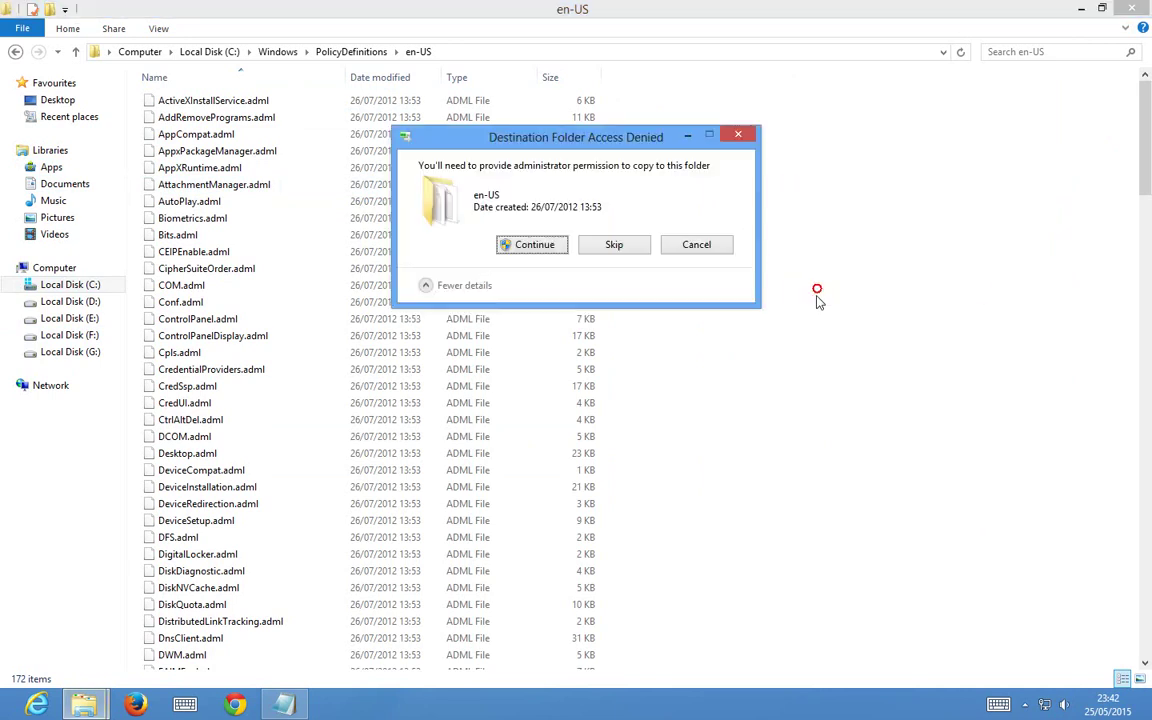
pyautogui.click(513, 250)
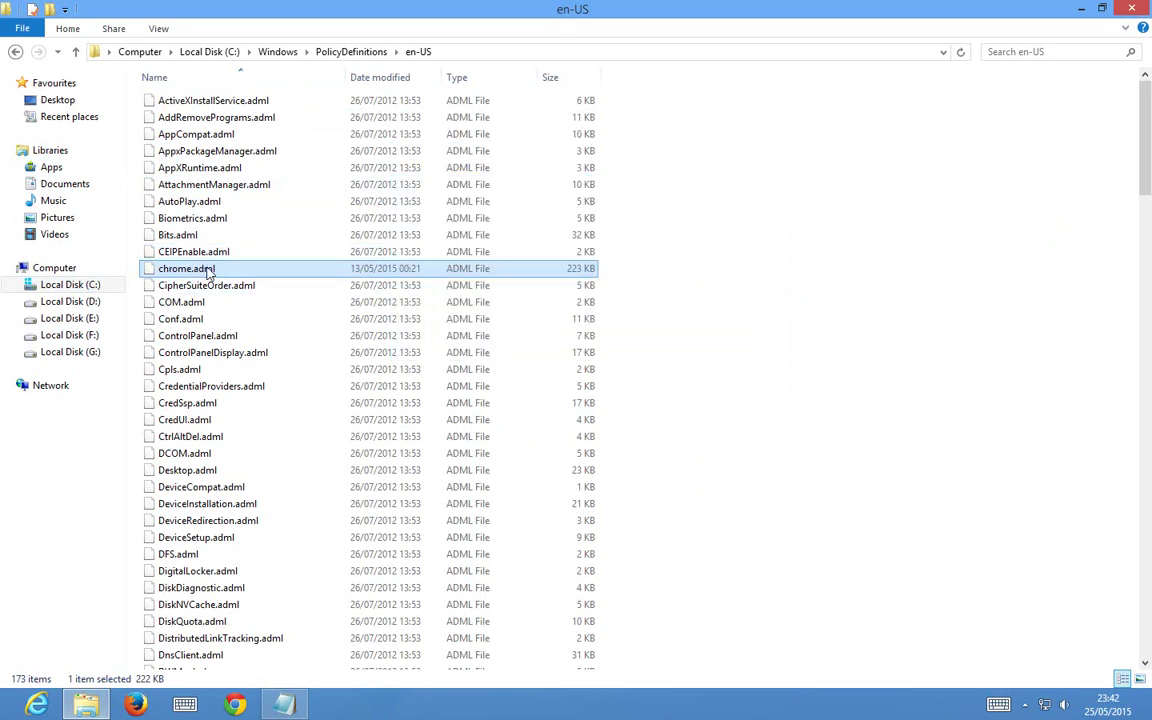
pyautogui.click(1132, 14)
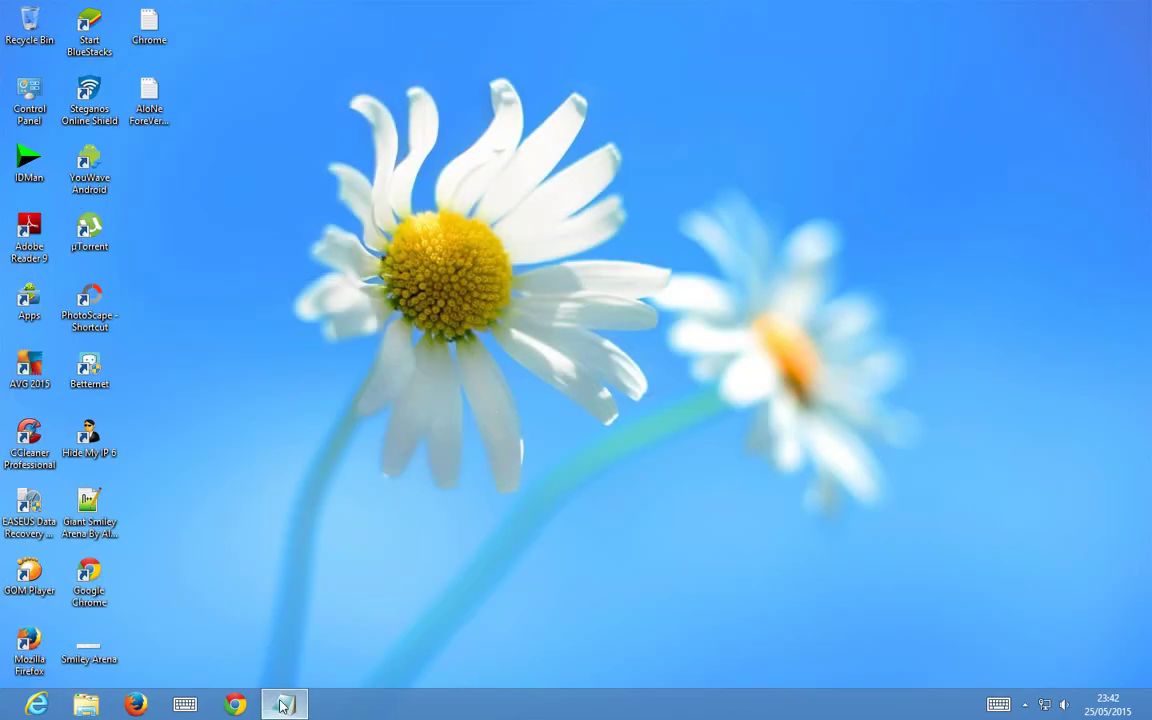
# Step: Launch the Local Group Policy Editor by running gpedit.msc, minimizing the Notepad note out of the way
pyautogui.rightClick(4, 715)
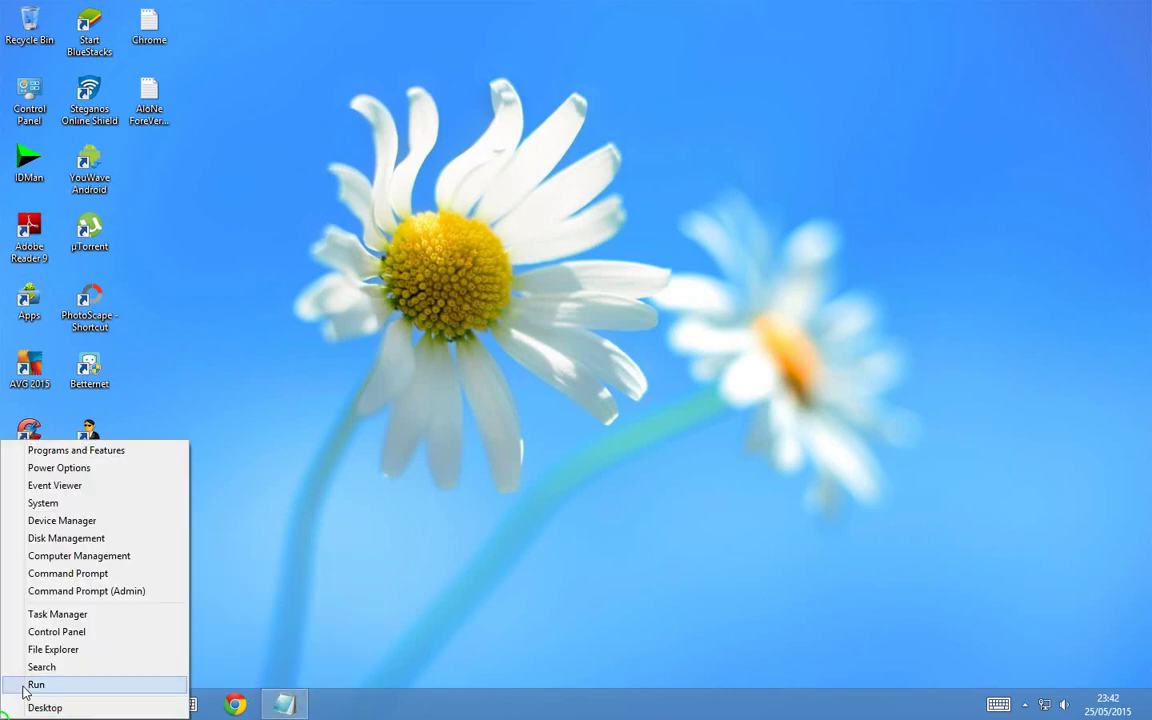
pyautogui.click(30, 685)
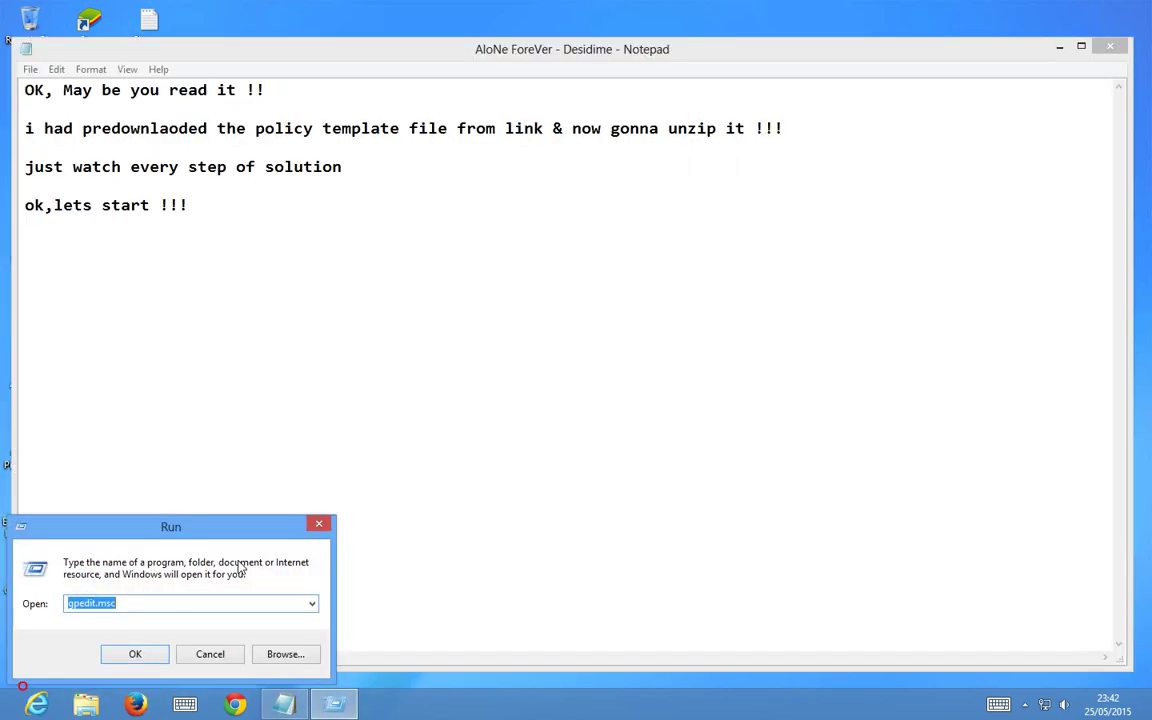
pyautogui.click(1059, 47)
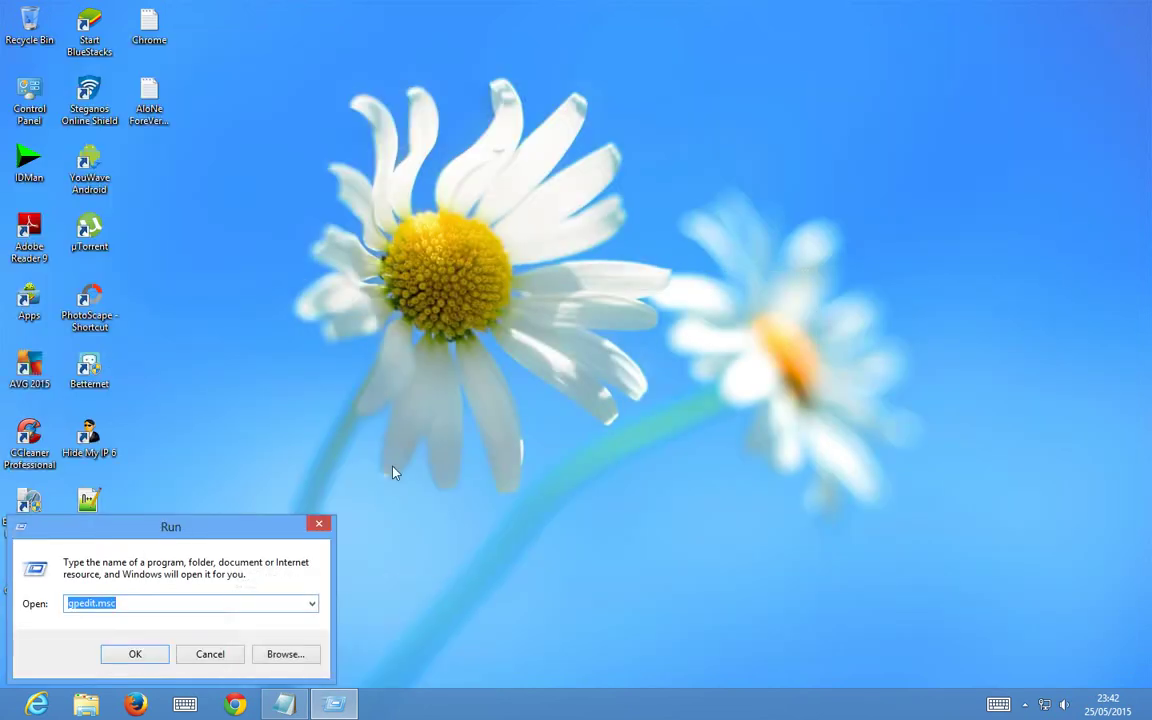
pyautogui.press('BackSpace')
pyautogui.write('gped')
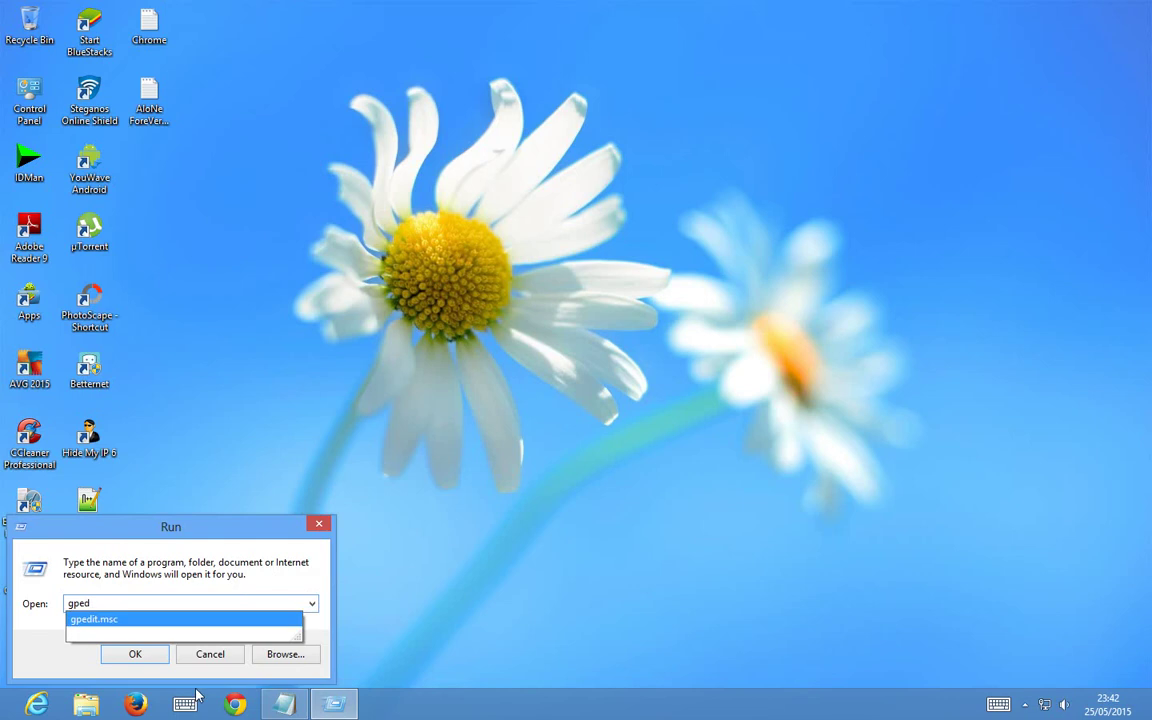
pyautogui.click(110, 620)
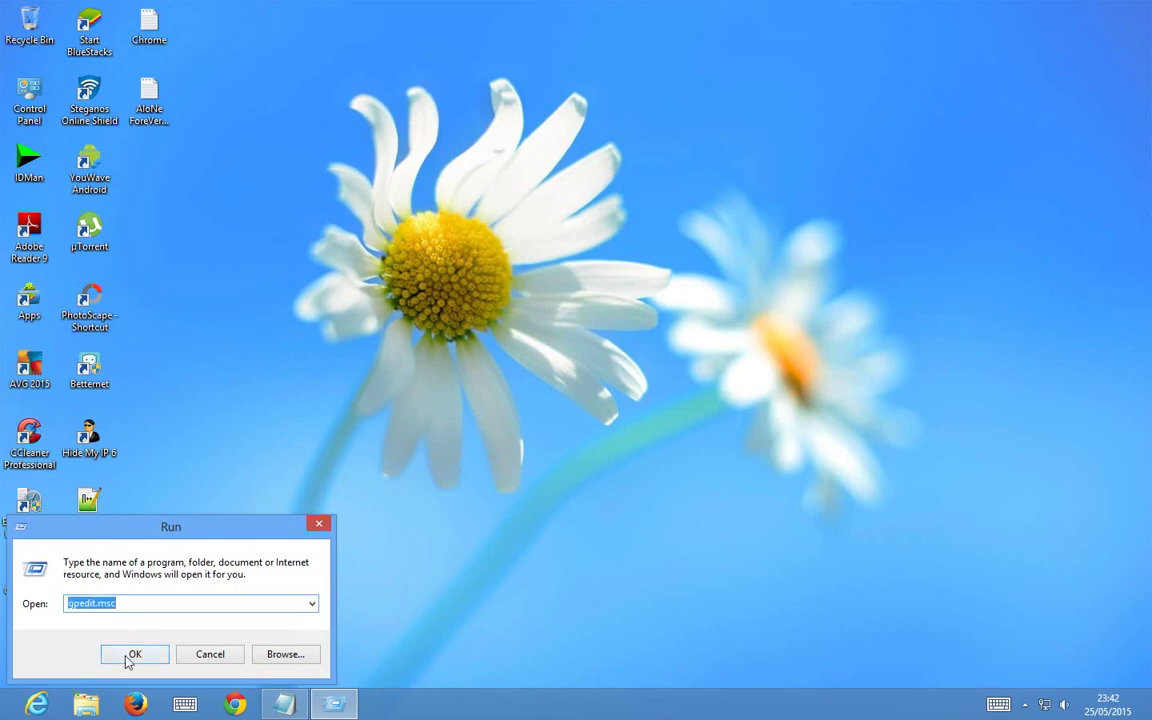
pyautogui.click(130, 656)
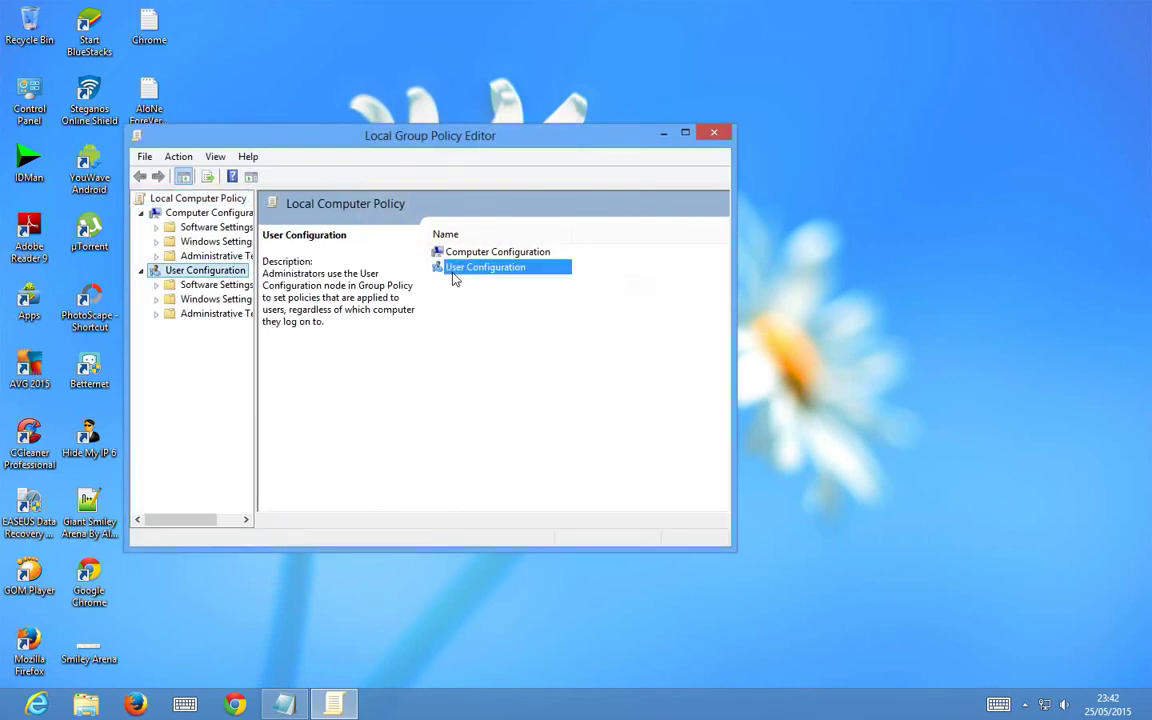
# Step: Open User Configuration > Administrative Templates > Google > Google Chrome > Extensions in the policy editor
pyautogui.doubleClick(485, 267)
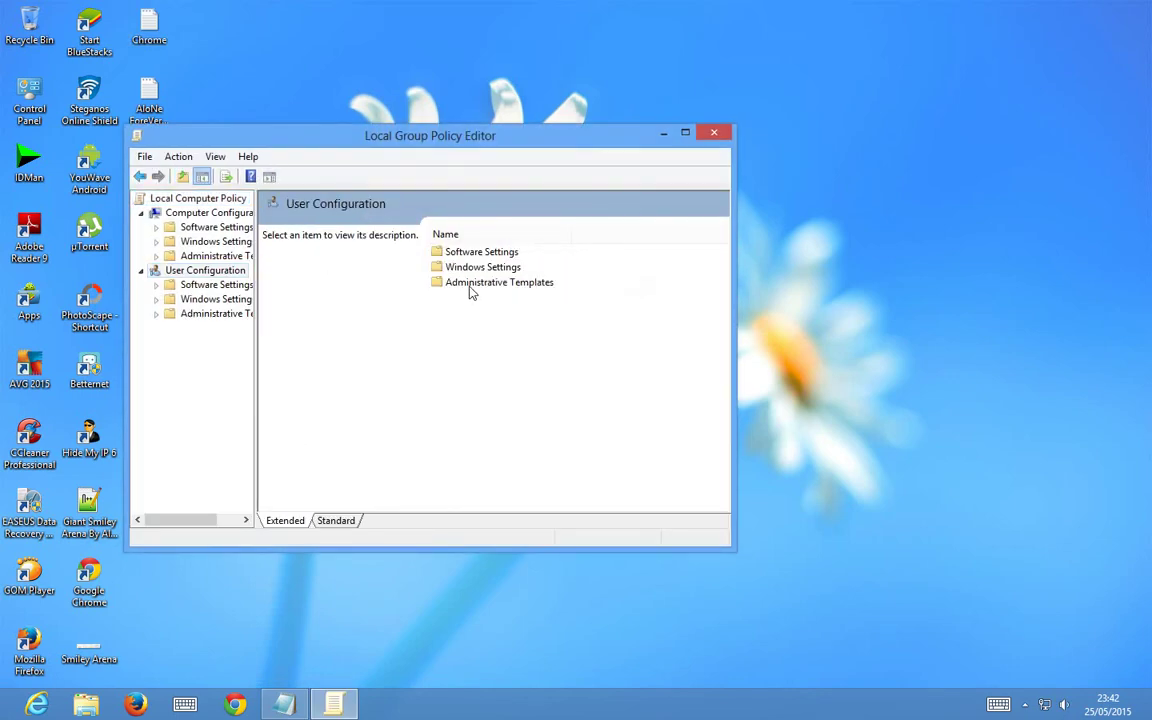
pyautogui.doubleClick(472, 285)
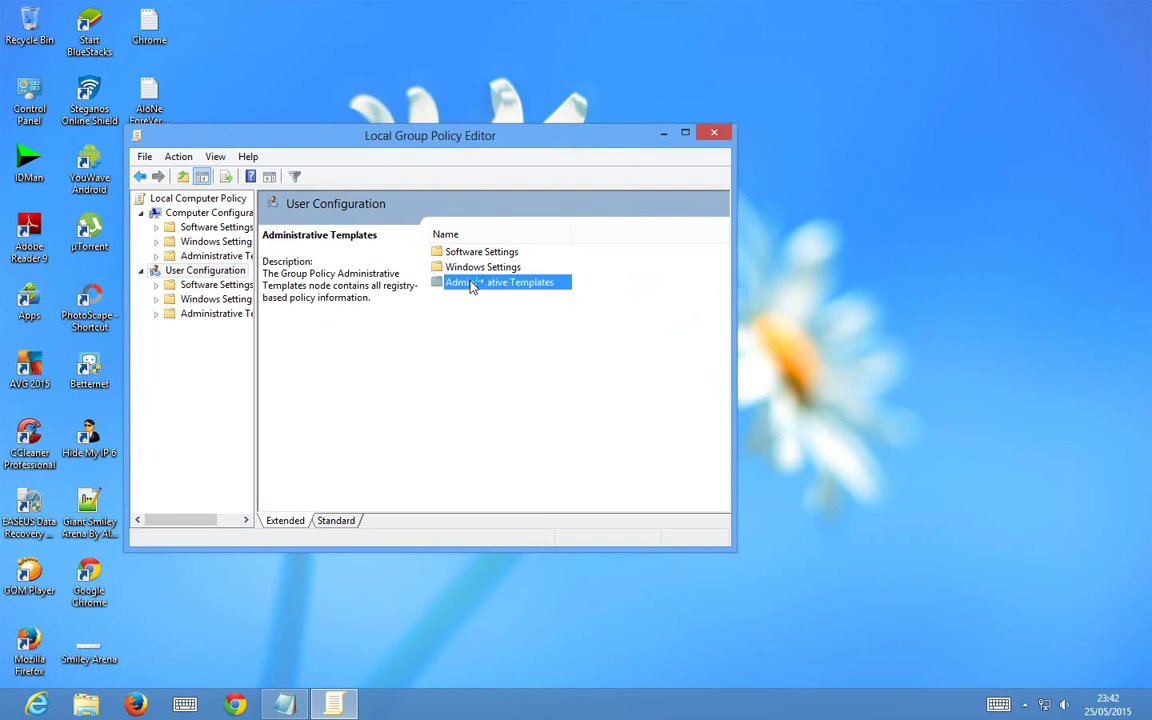
pyautogui.doubleClick(470, 285)
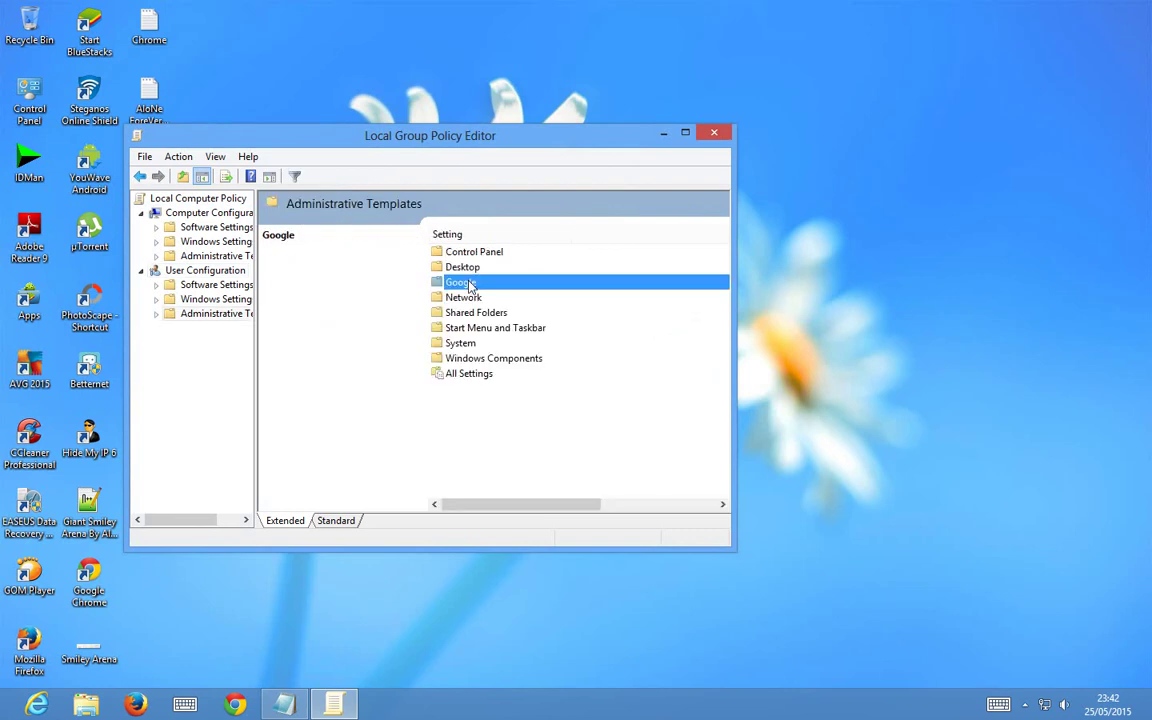
pyautogui.click(479, 256)
pyautogui.doubleClick(479, 258)
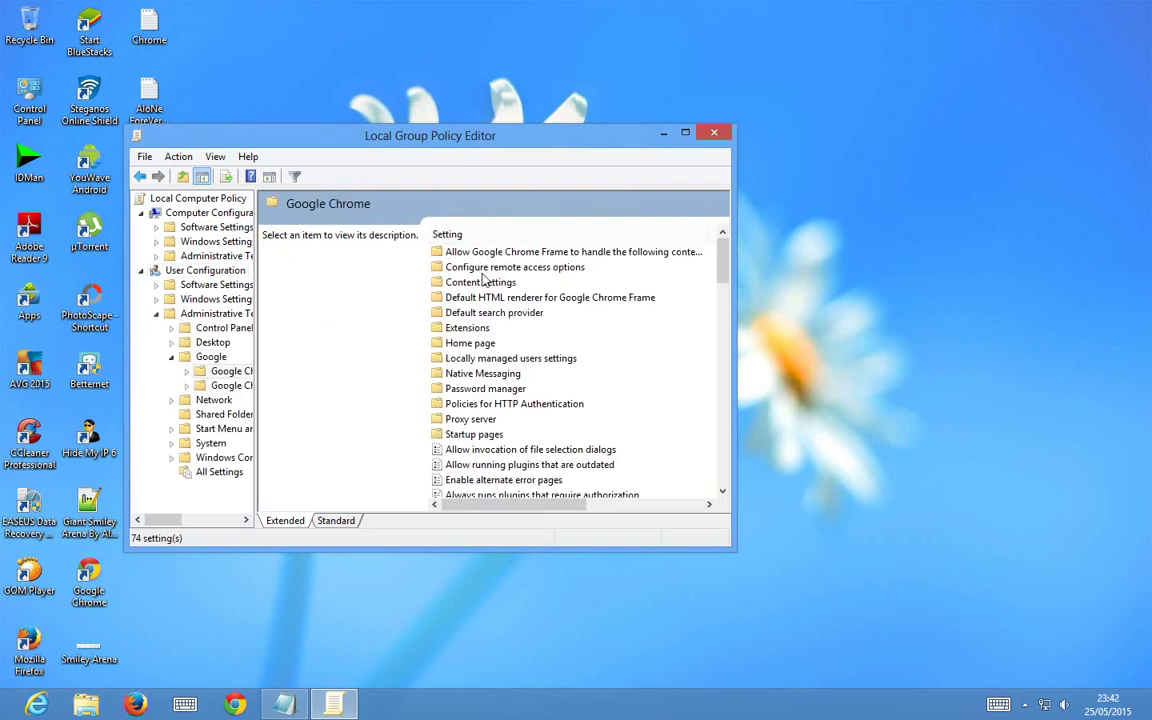
pyautogui.doubleClick(487, 330)
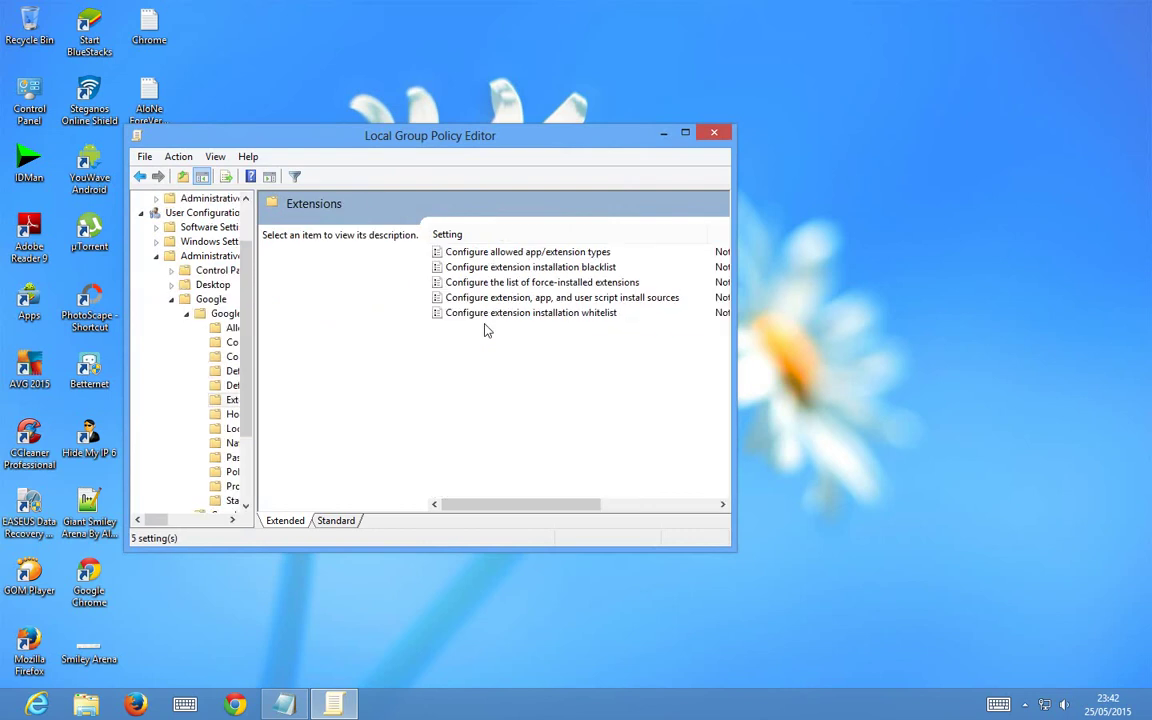
# Step: Set the "Configure extension installation whitelist" policy to Enabled and open its list of extension IDs to exempt from the blacklist
pyautogui.doubleClick(536, 313)
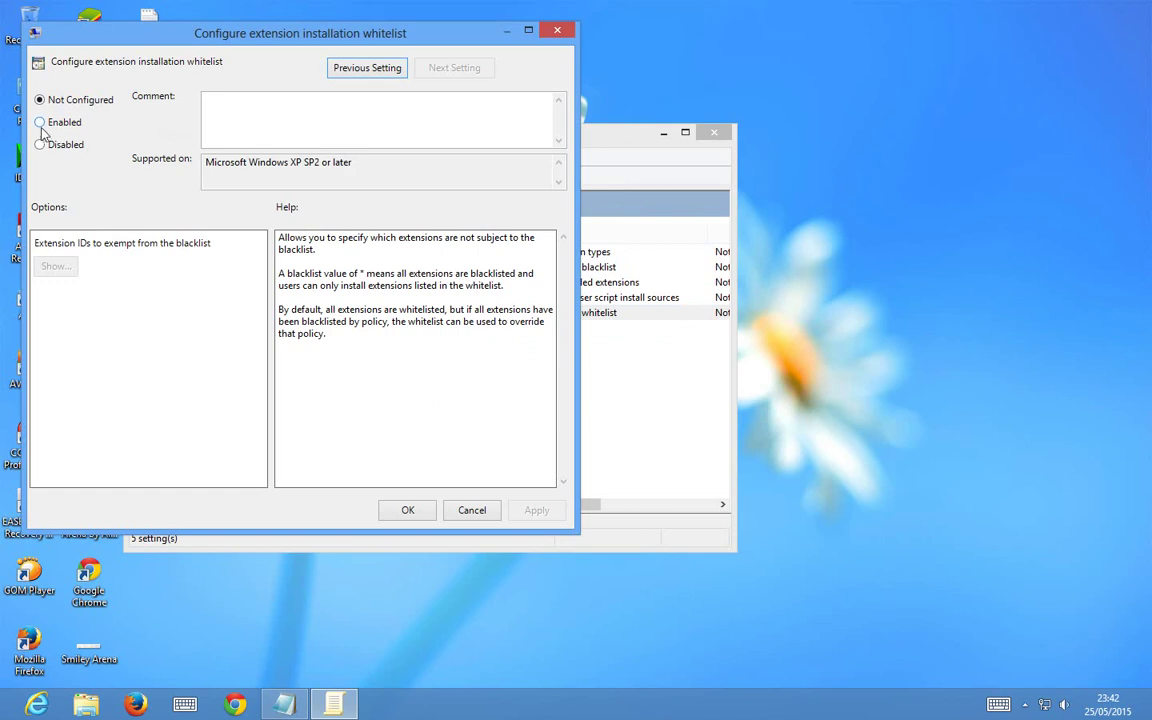
pyautogui.click(40, 122)
pyautogui.click(45, 261)
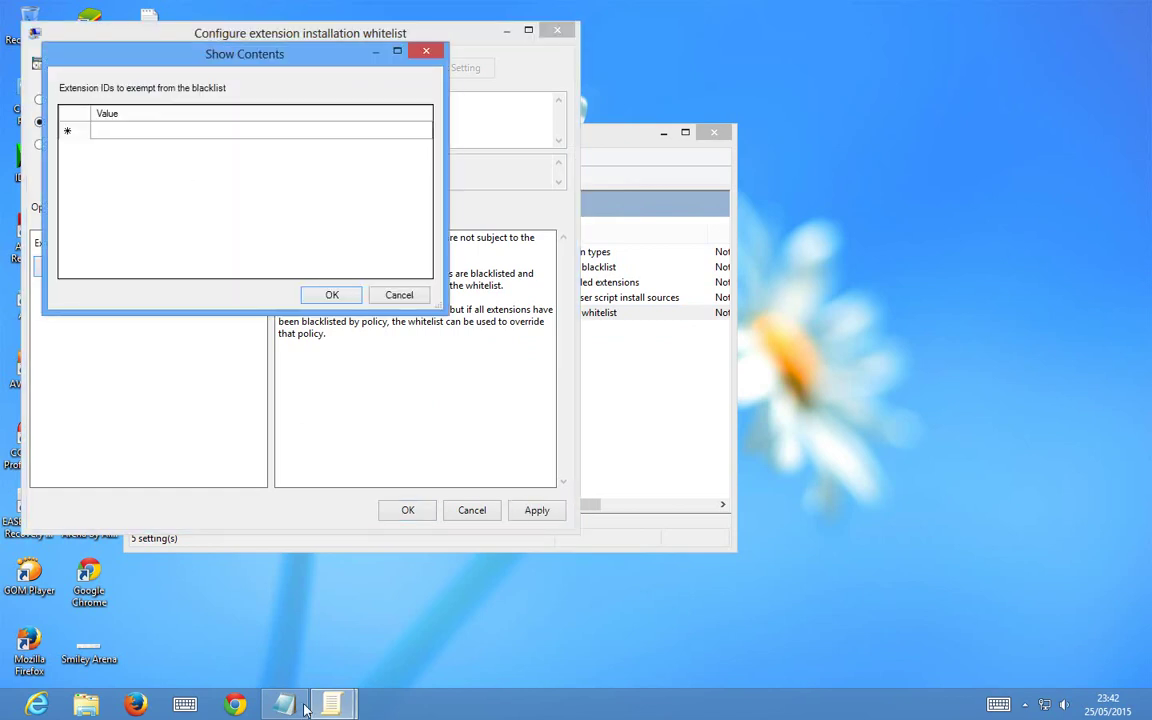
# Step: Replace the Notepad note with "Here, you have to enter your smilies extension id/////" and minimize it
pyautogui.moveTo(305, 708)
pyautogui.click(373, 478)
pyautogui.hotkey('ctrl', 'a')
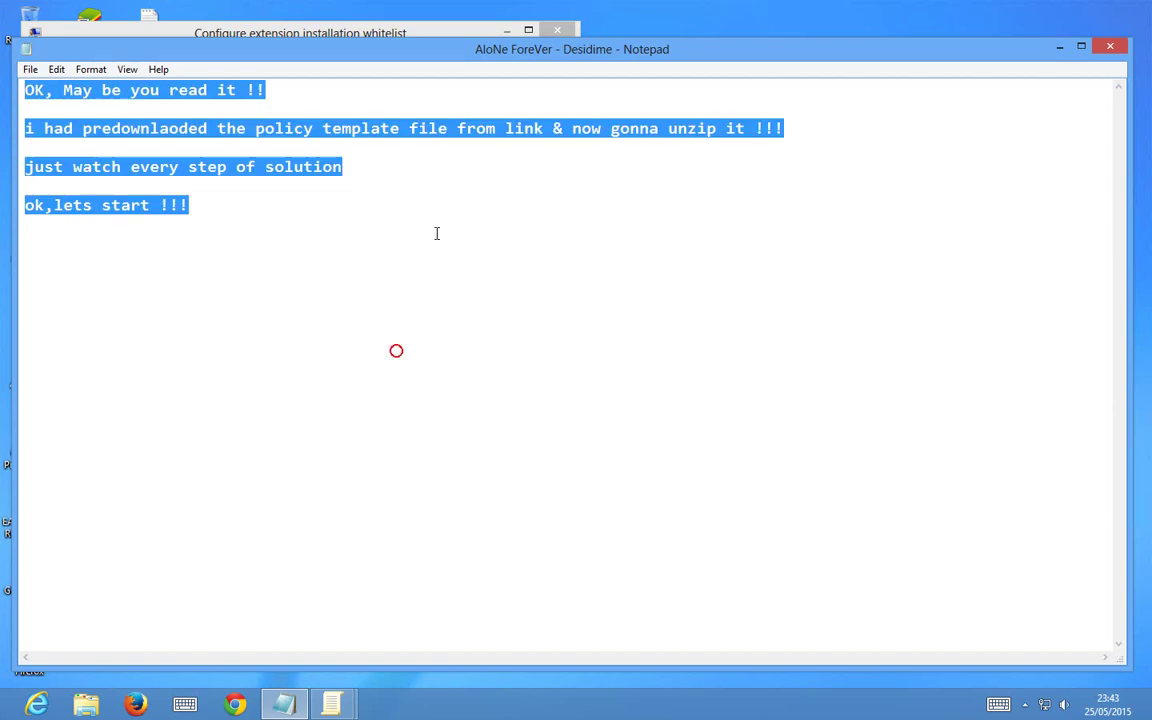
pyautogui.press('BackSpace')
pyautogui.write('Here, ')
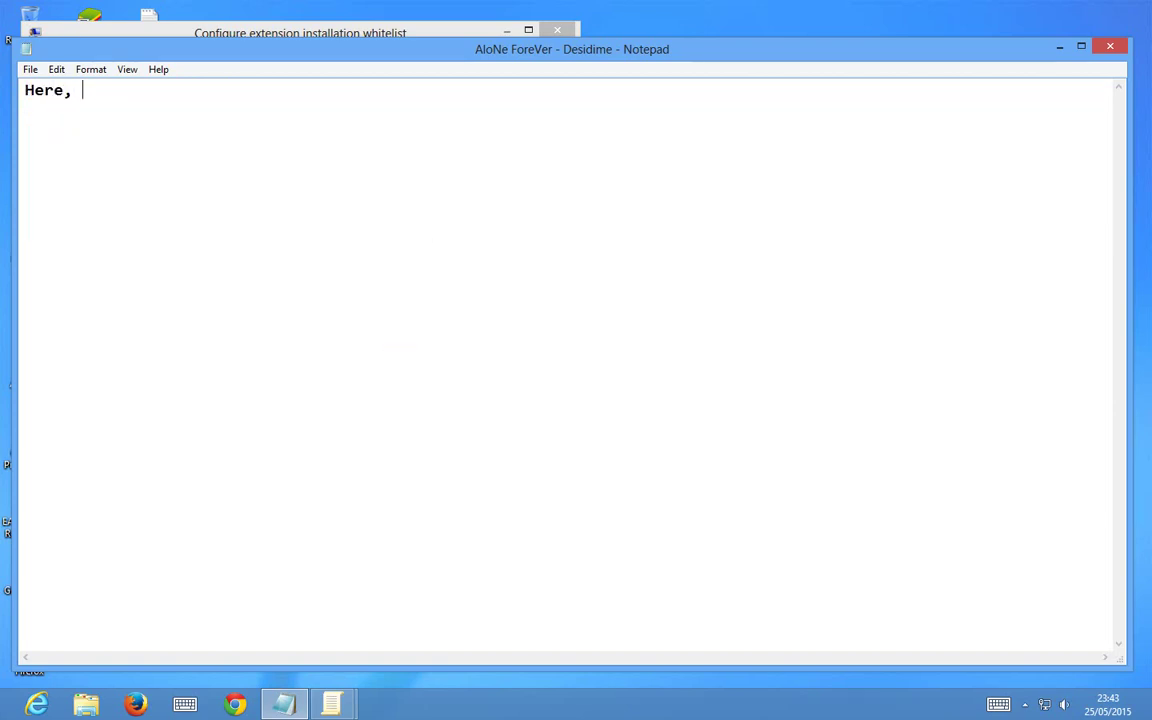
pyautogui.write('you have to ent')
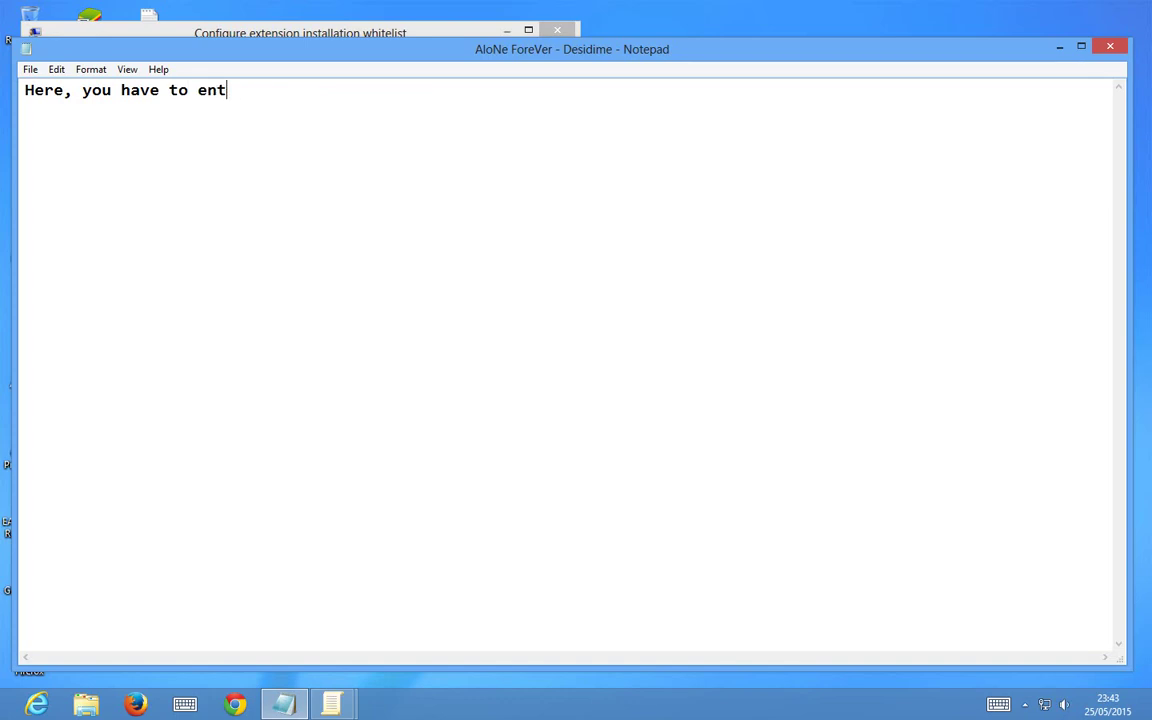
pyautogui.write('er your smilies')
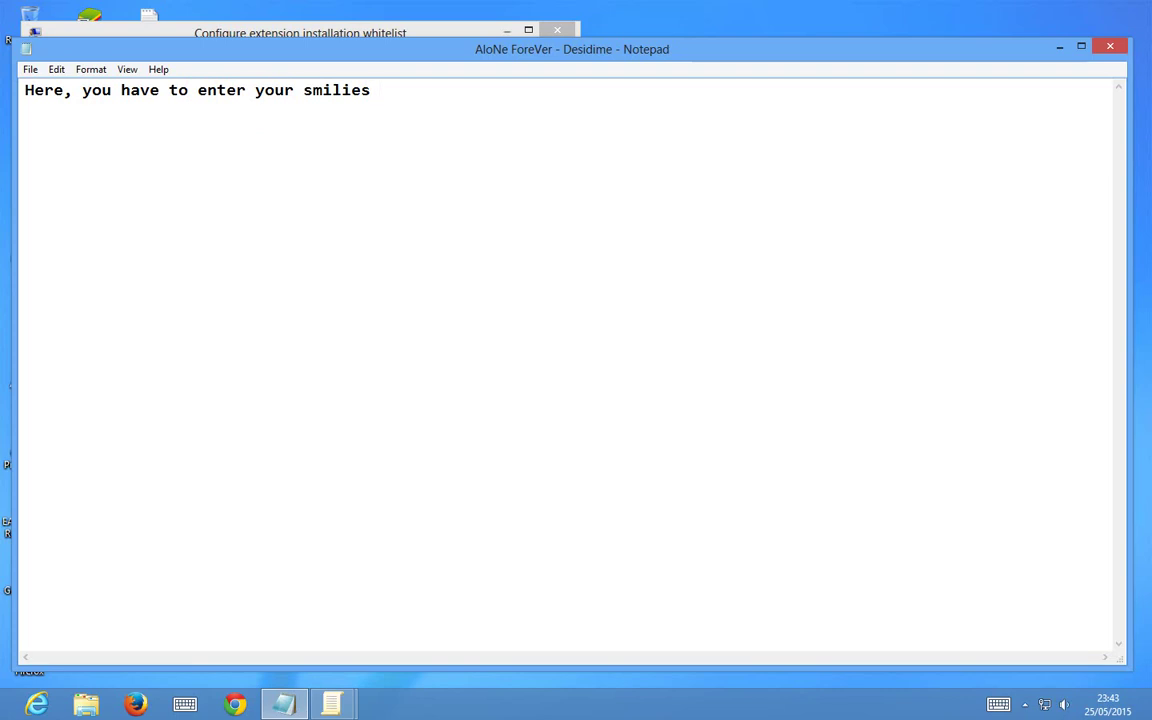
pyautogui.write(' extension id')
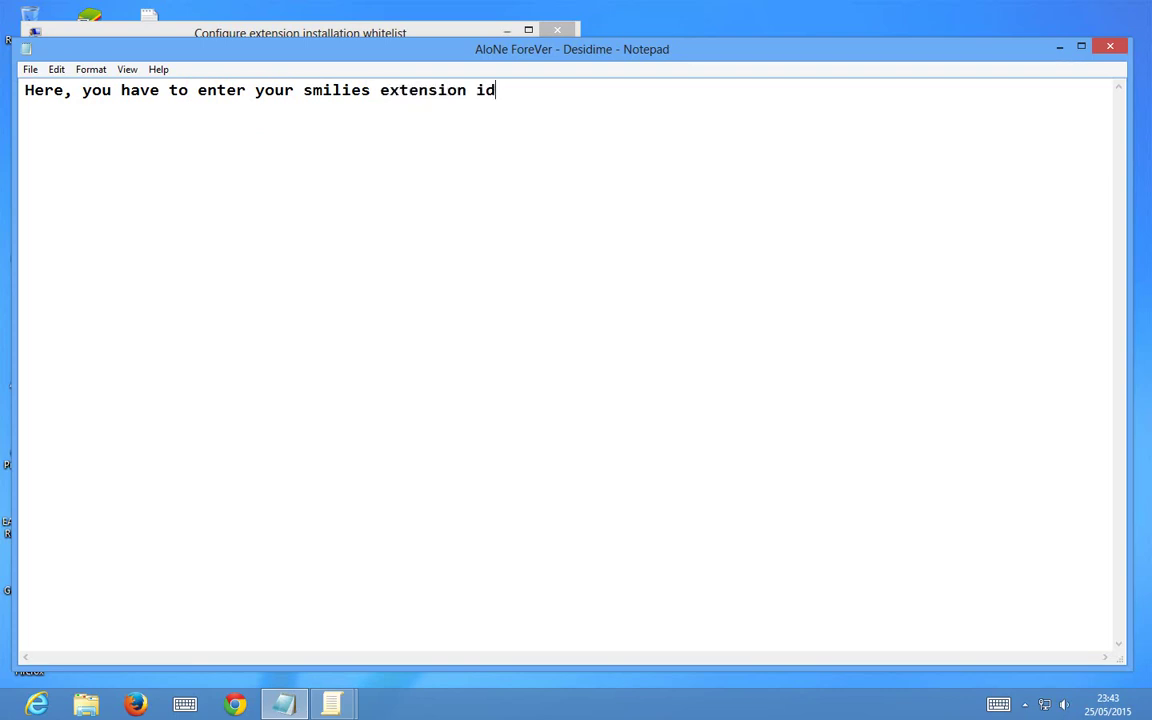
pyautogui.write('/////')
pyautogui.press('Return')
pyautogui.press('Return')
pyautogui.press('Return')
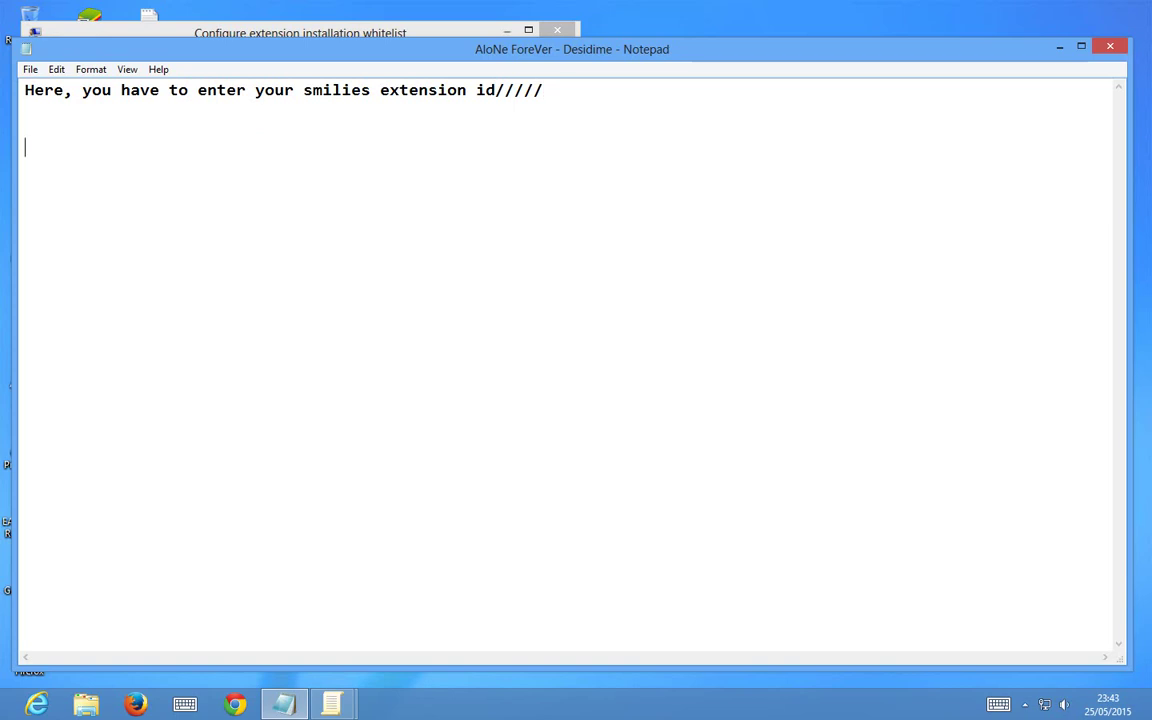
pyautogui.click(1060, 47)
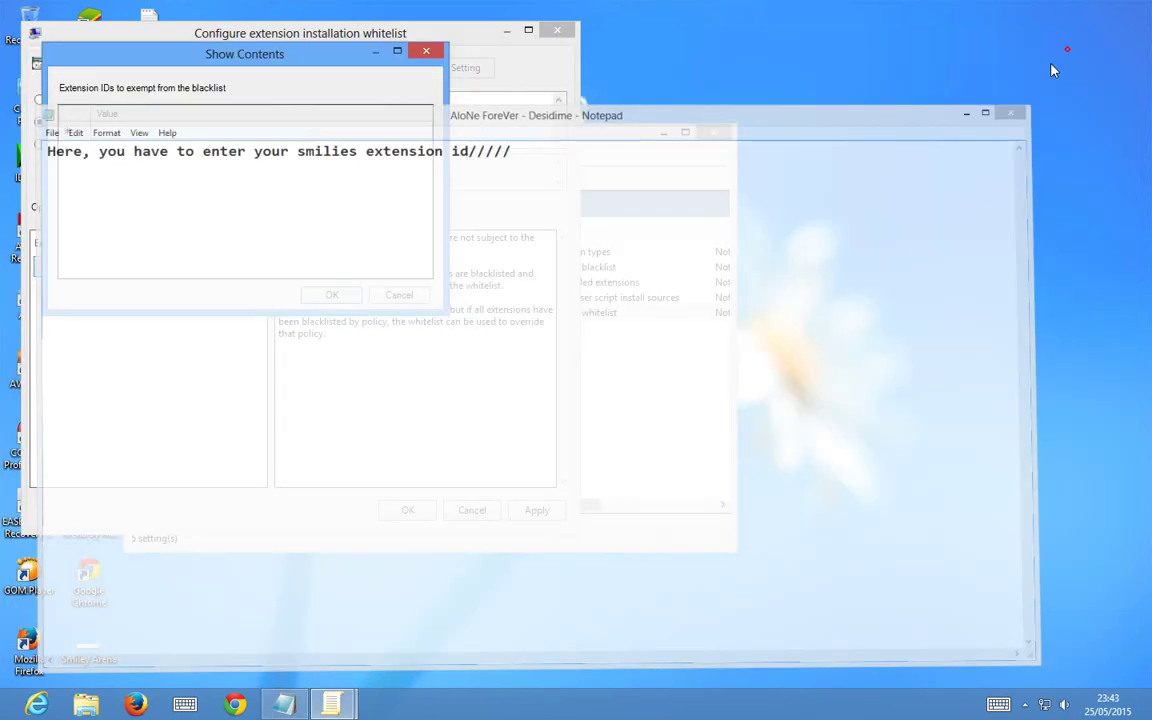
# Step: Dismiss the whitelist policy dialogs without saving, and open the Extensions page in Google Chrome
pyautogui.click(399, 295)
pyautogui.click(557, 31)
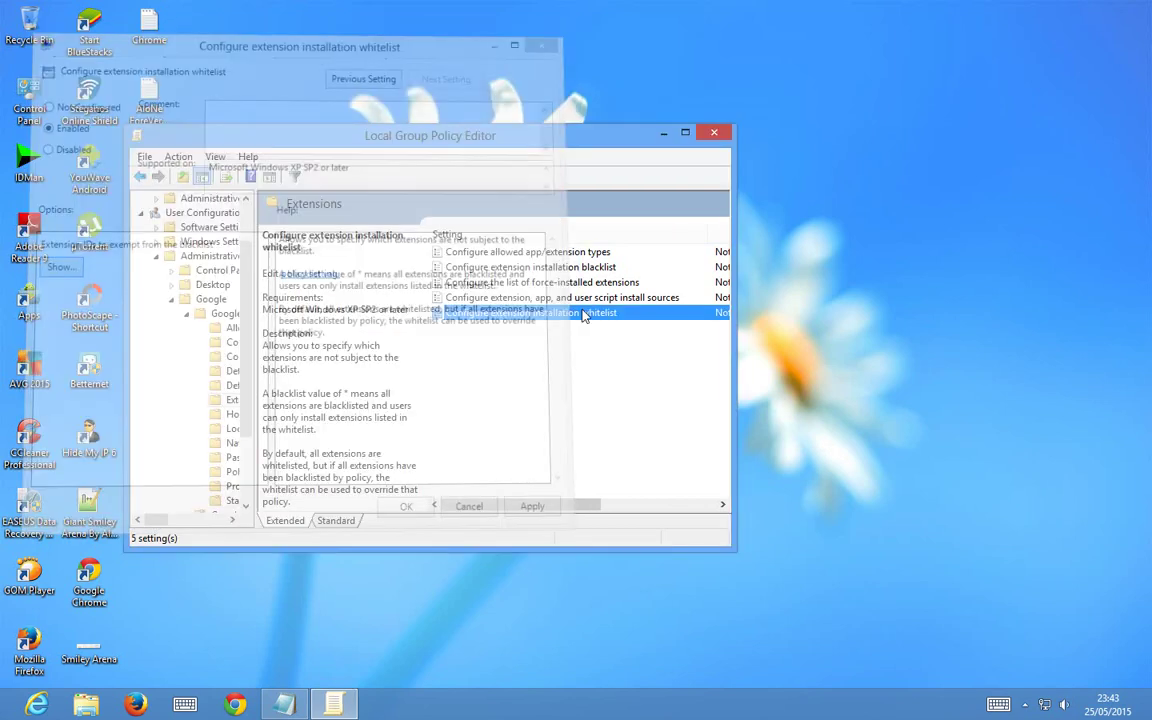
pyautogui.click(236, 704)
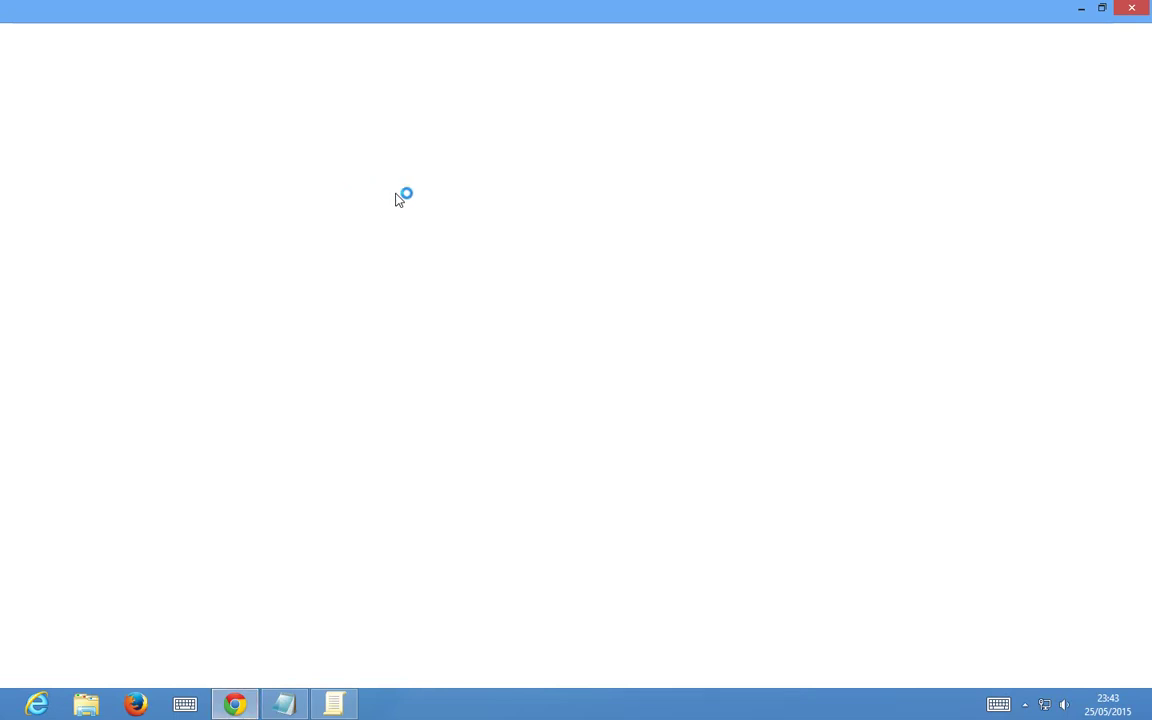
pyautogui.hotkey('alt', 'f')
pyautogui.moveTo(953, 297)
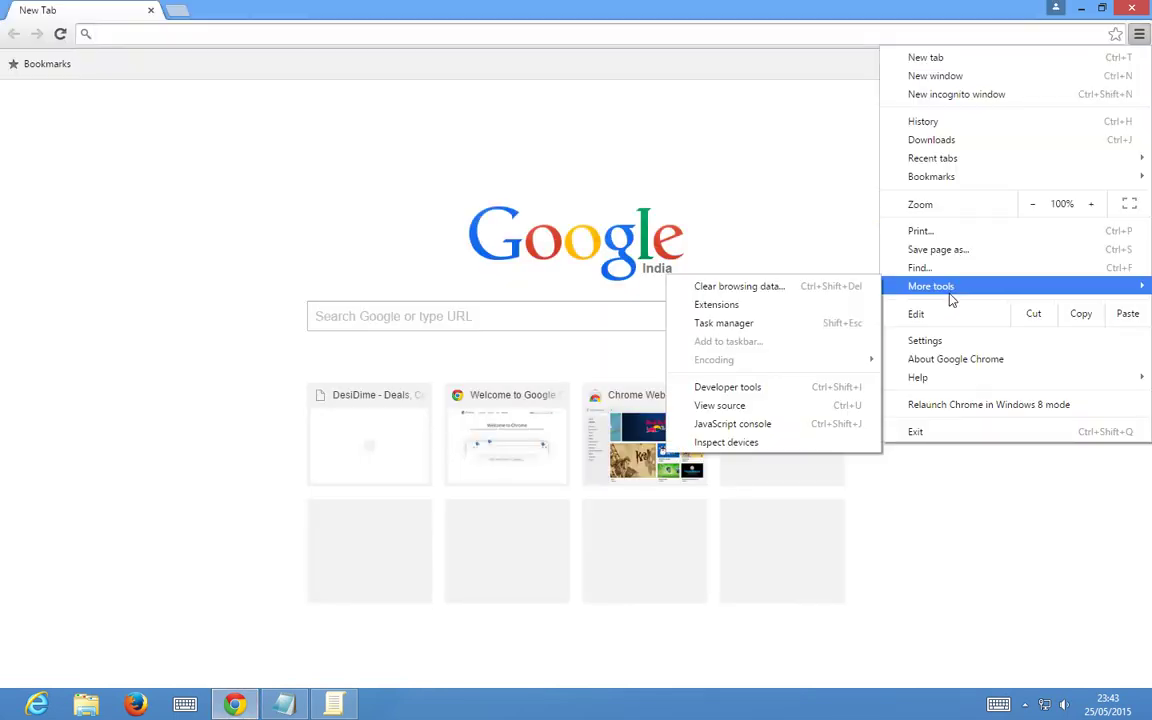
pyautogui.click(758, 306)
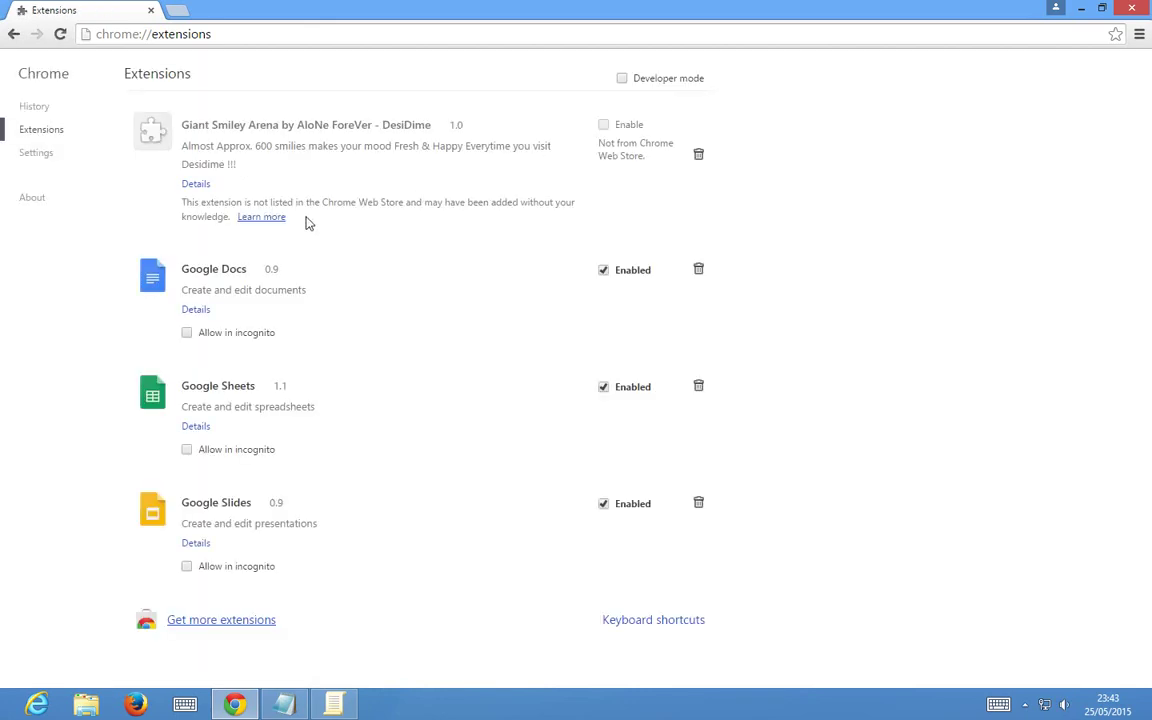
# Step: Check the details of the Giant Smiley Arena extension, and turn on Developer mode on the Extensions page
pyautogui.click(196, 184)
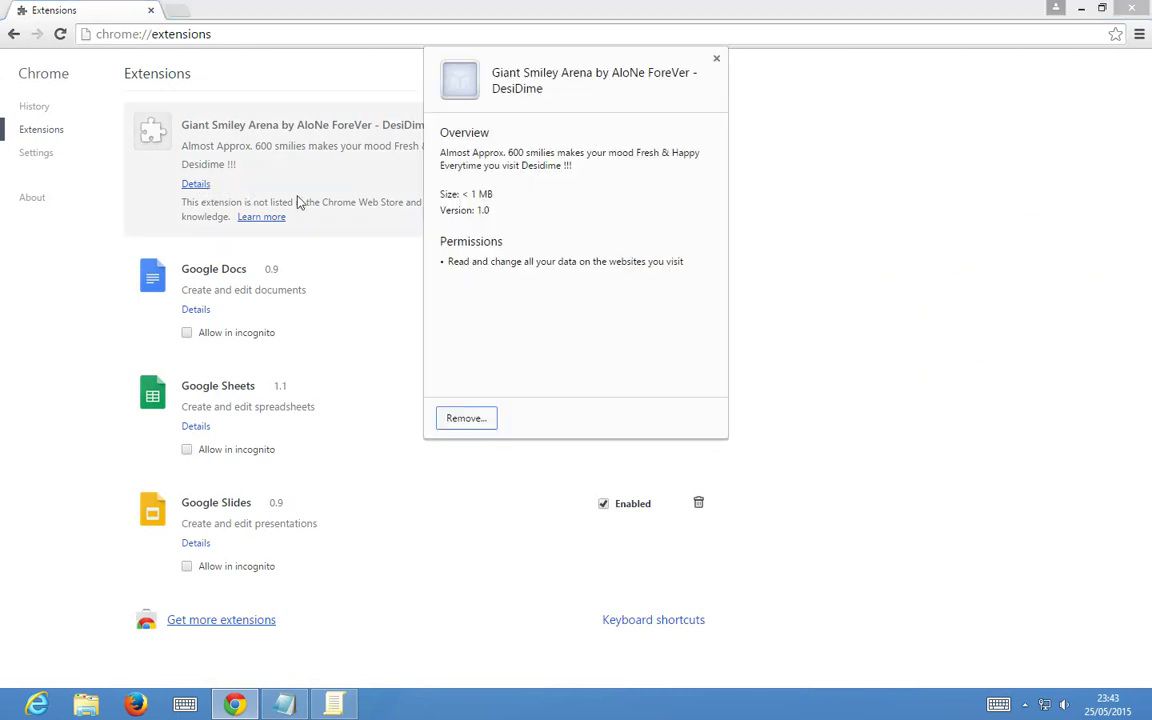
pyautogui.click(717, 60)
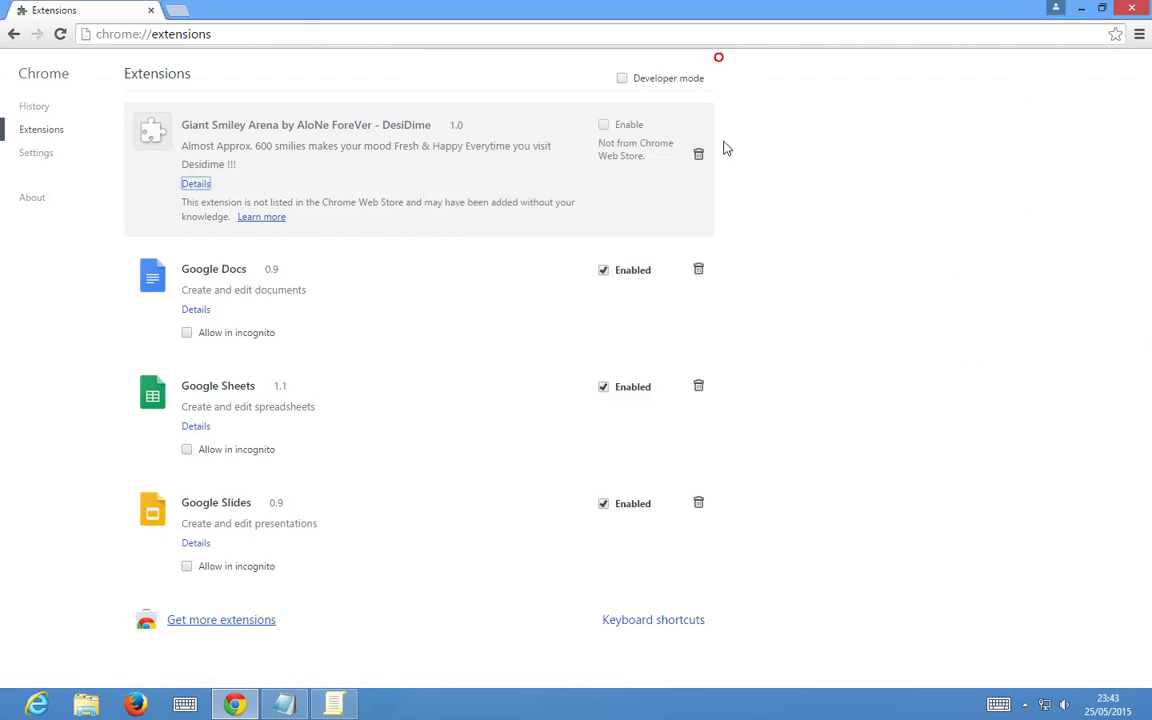
pyautogui.click(603, 127)
pyautogui.click(621, 80)
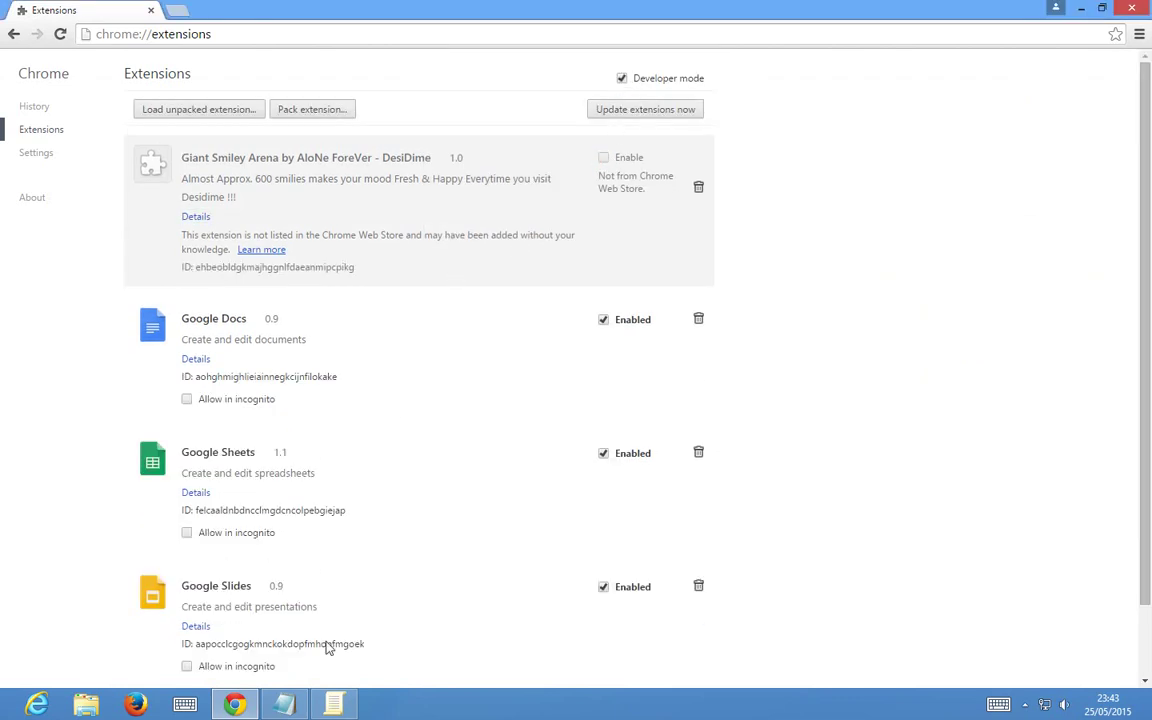
# Step: Replace the Notepad note with "make a clcik on Developer mode above to get a id of extension!!!" and minimize it
pyautogui.click(333, 705)
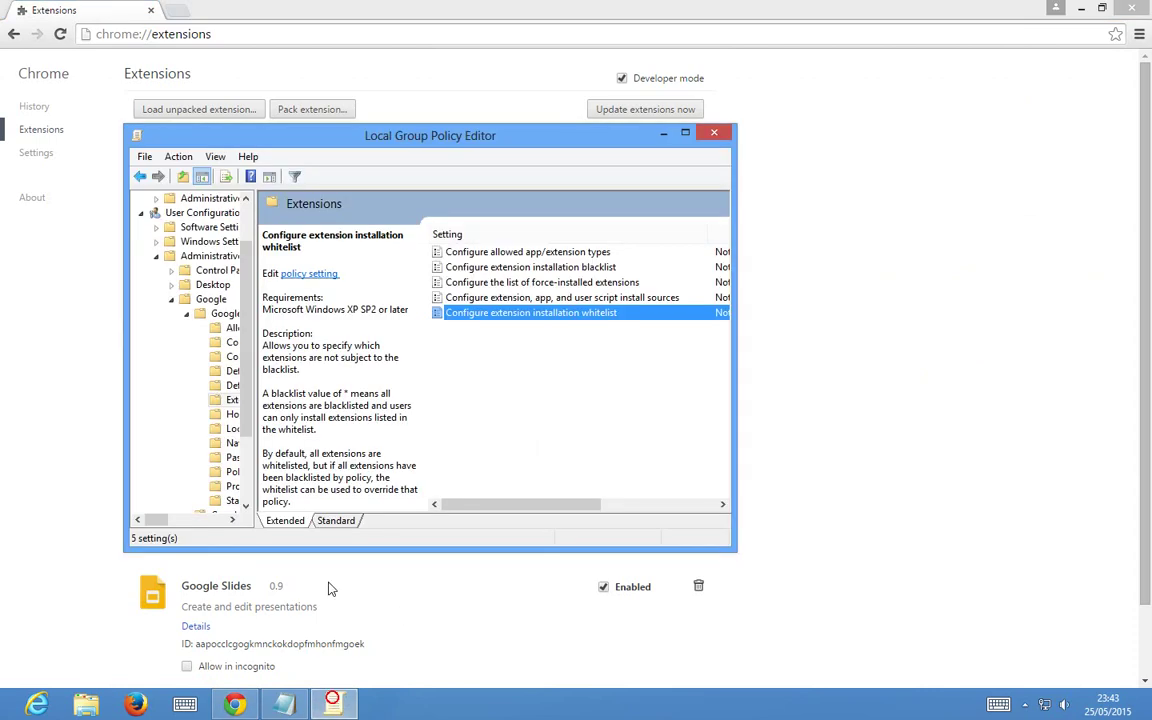
pyautogui.click(284, 705)
pyautogui.click(649, 155)
pyautogui.hotkey('ctrl', 'a')
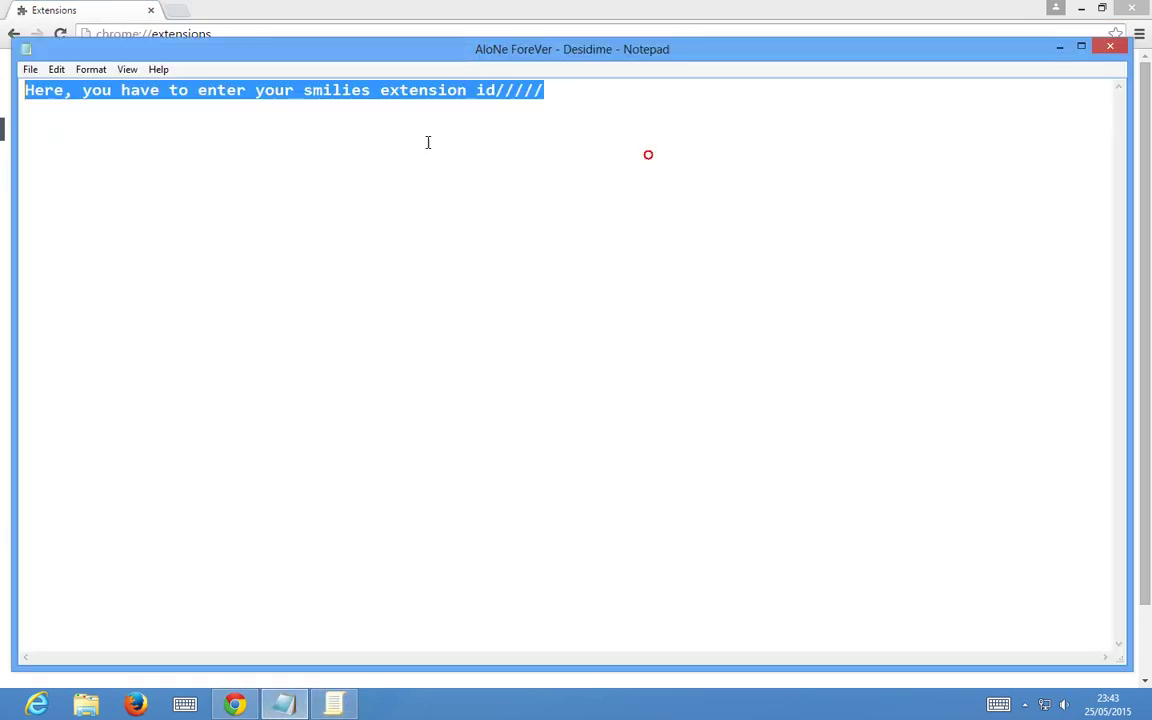
pyautogui.press('BackSpace')
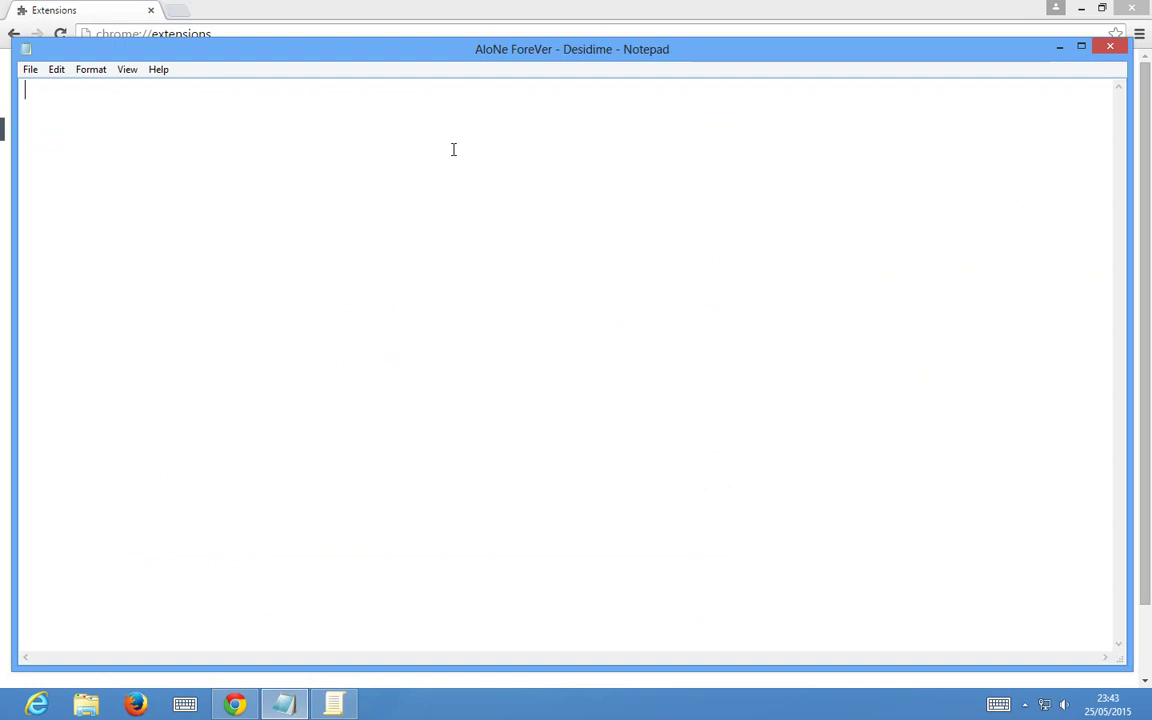
pyautogui.write('make a clcik o')
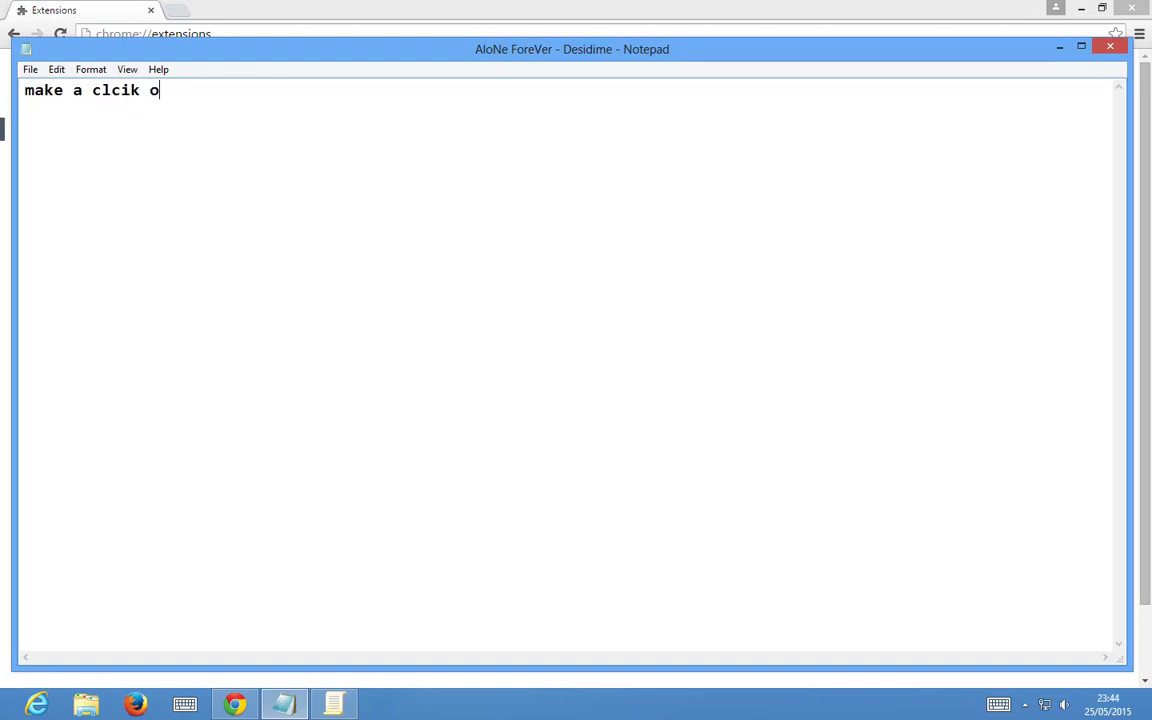
pyautogui.write('n Dev')
pyautogui.write('eloper m')
pyautogui.write('above ')
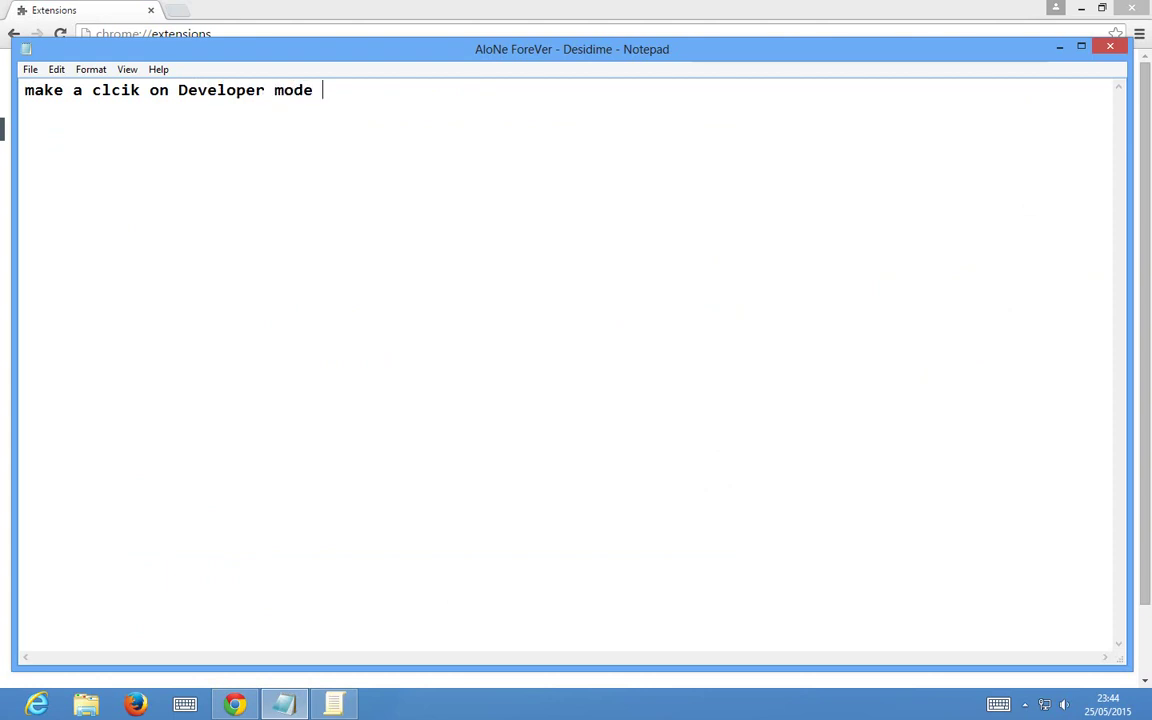
pyautogui.write('to get a id o')
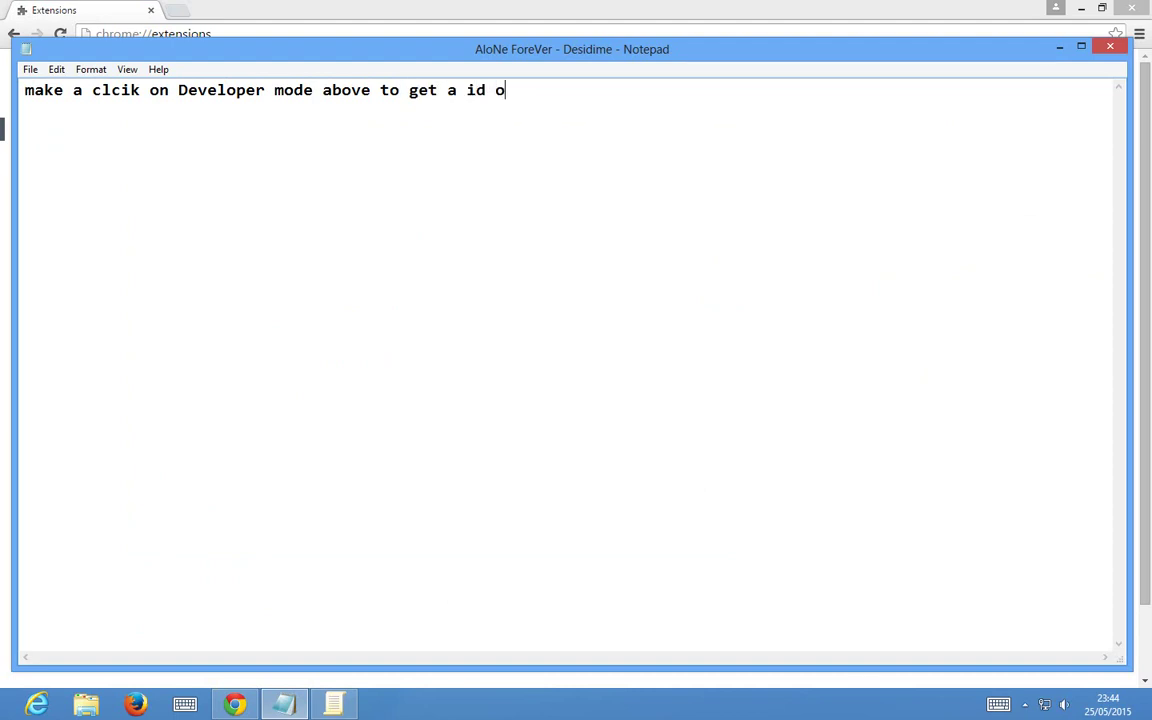
pyautogui.write('f extensio')
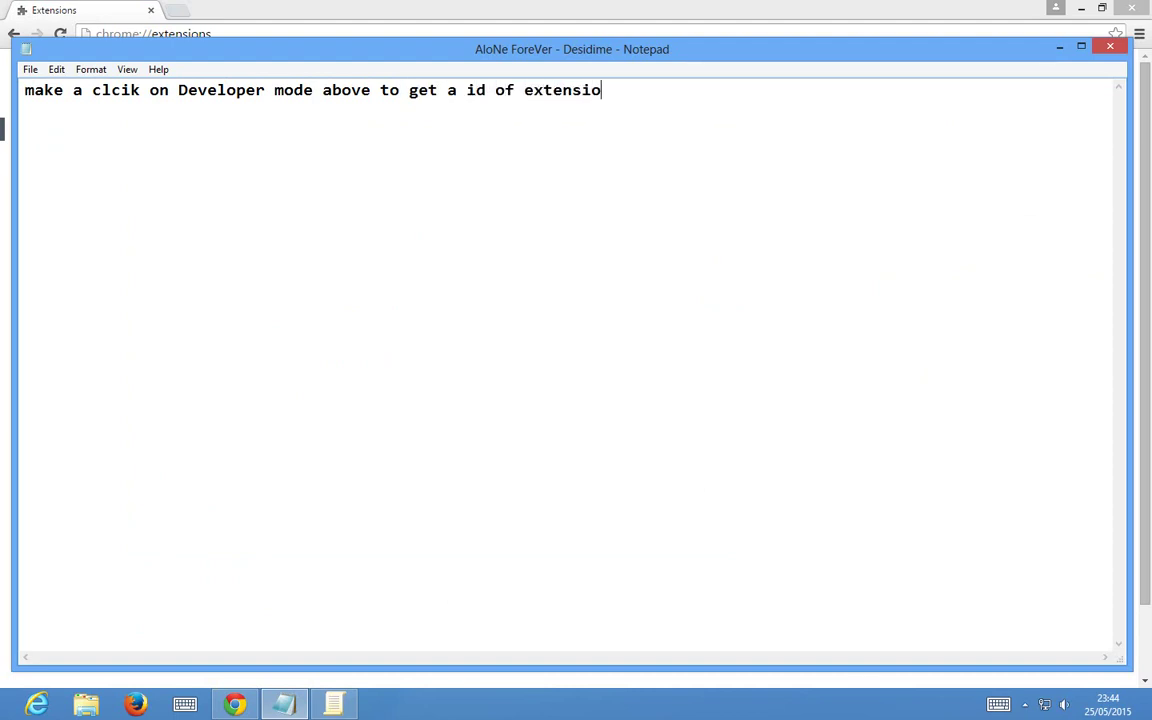
pyautogui.write('n!!!')
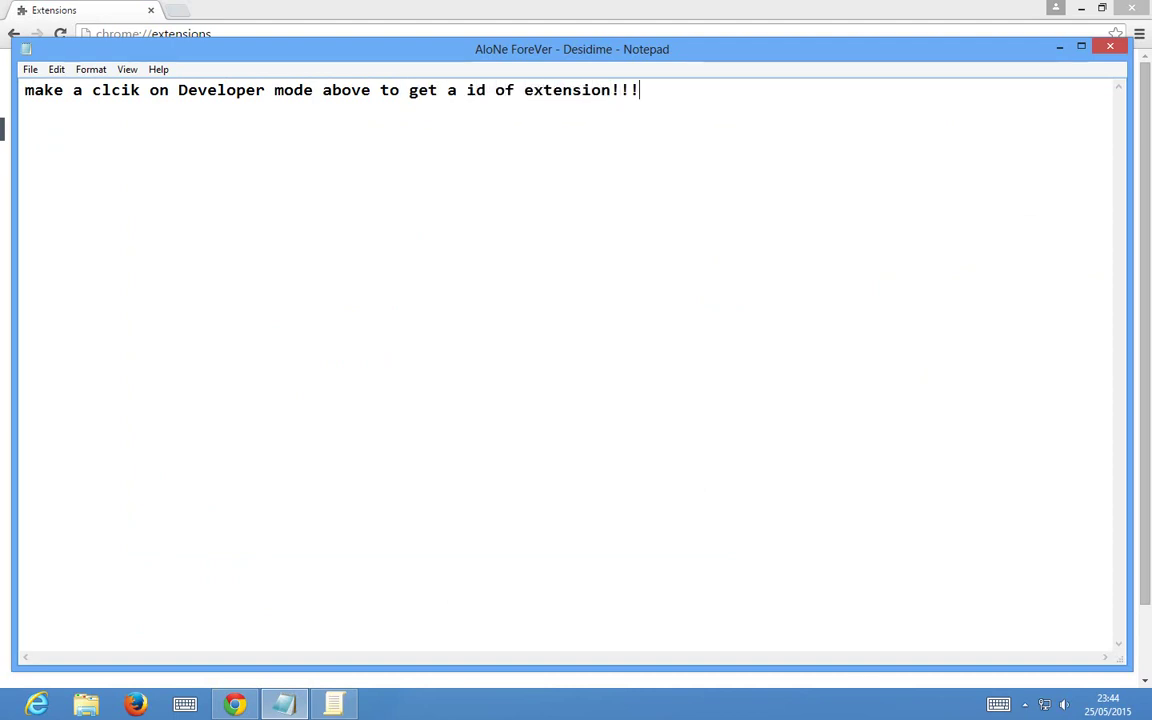
pyautogui.click(1060, 48)
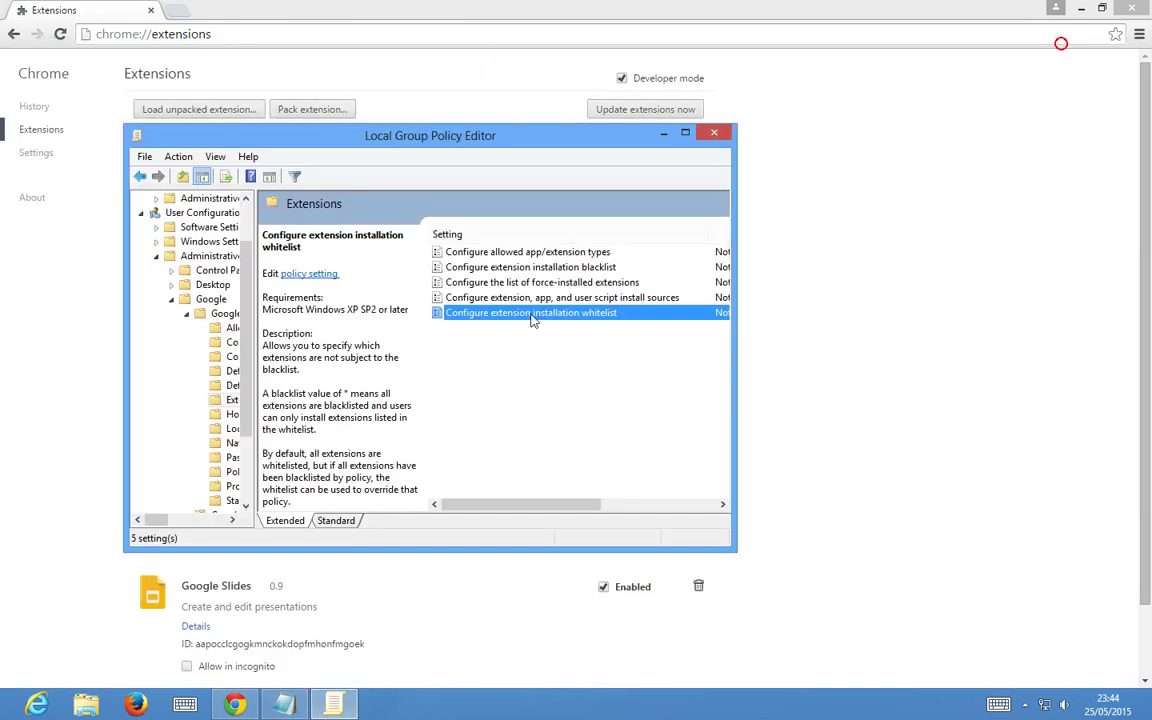
# Step: Minimize the policy editor and copy the Giant Smiley Arena extension's ID from Chrome's Extensions page
pyautogui.click(661, 138)
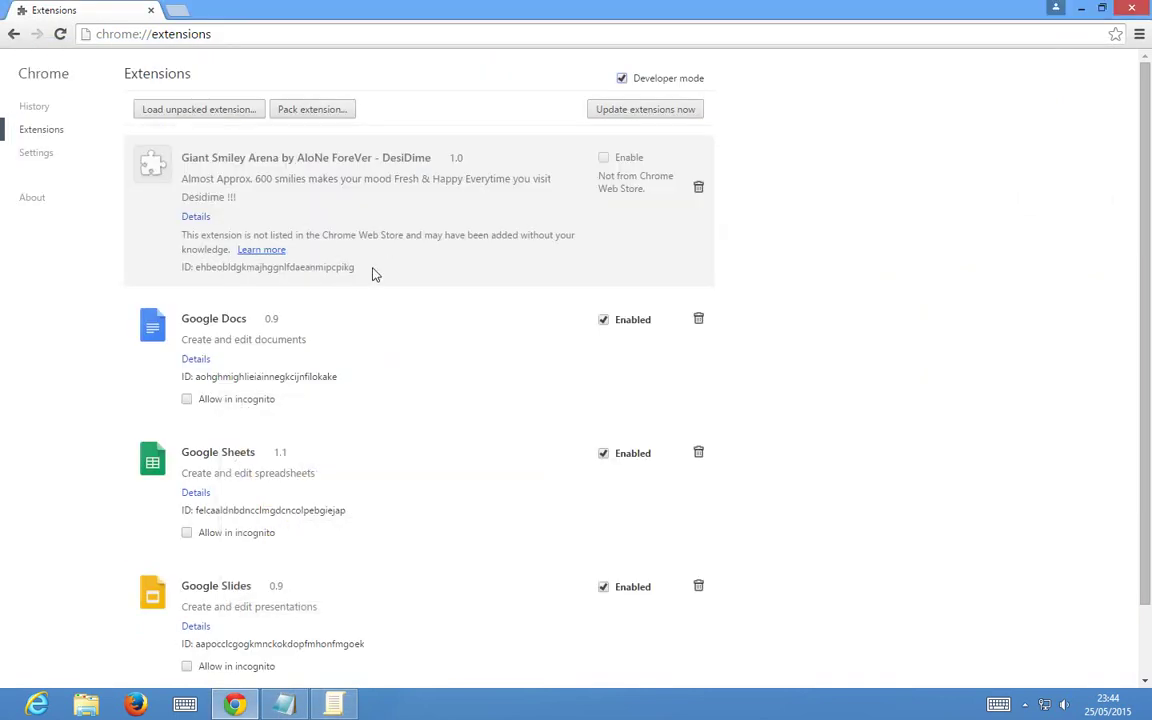
pyautogui.moveTo(366, 269); pyautogui.dragTo(200, 284)
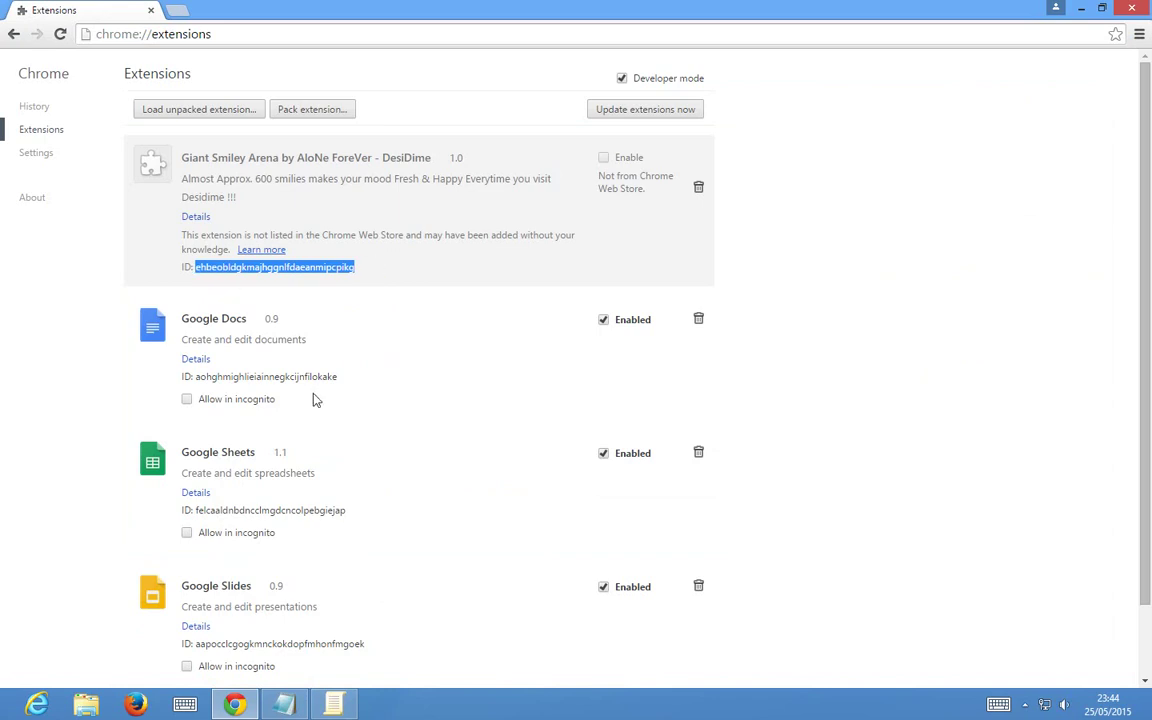
pyautogui.rightClick(307, 268)
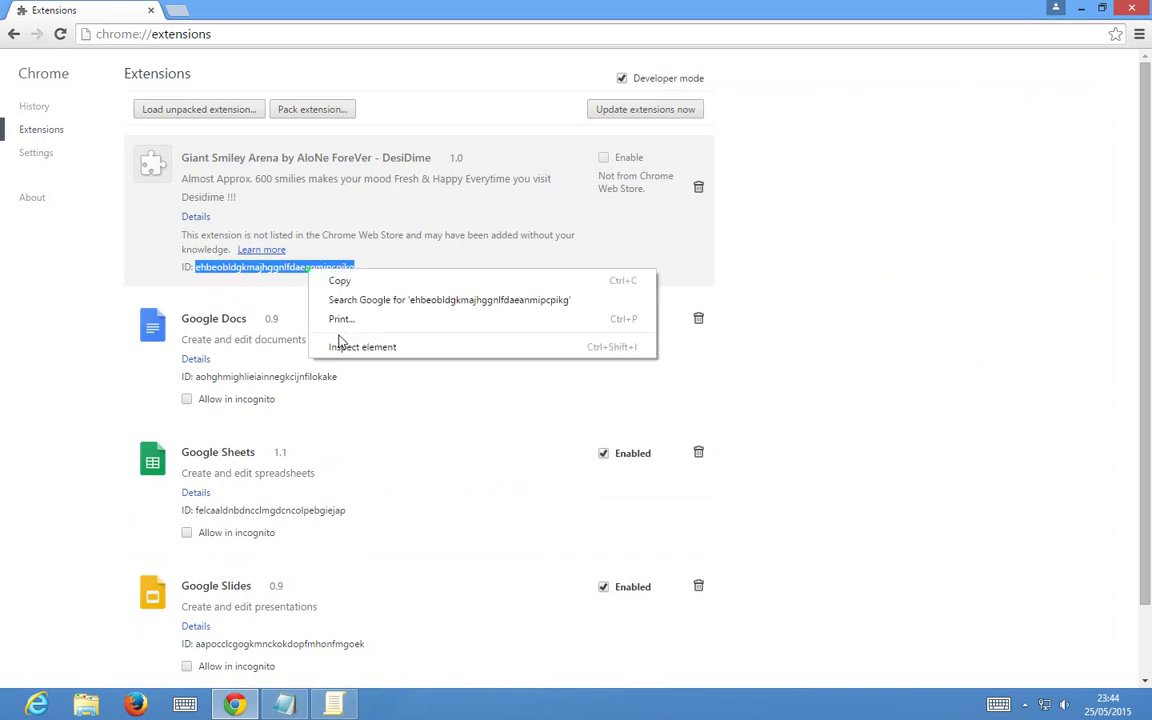
pyautogui.click(352, 282)
# Step: In the Local Group Policy Editor, set "Configure extension installation whitelist" to Enabled and open its list of exempt extension IDs
pyautogui.click(340, 705)
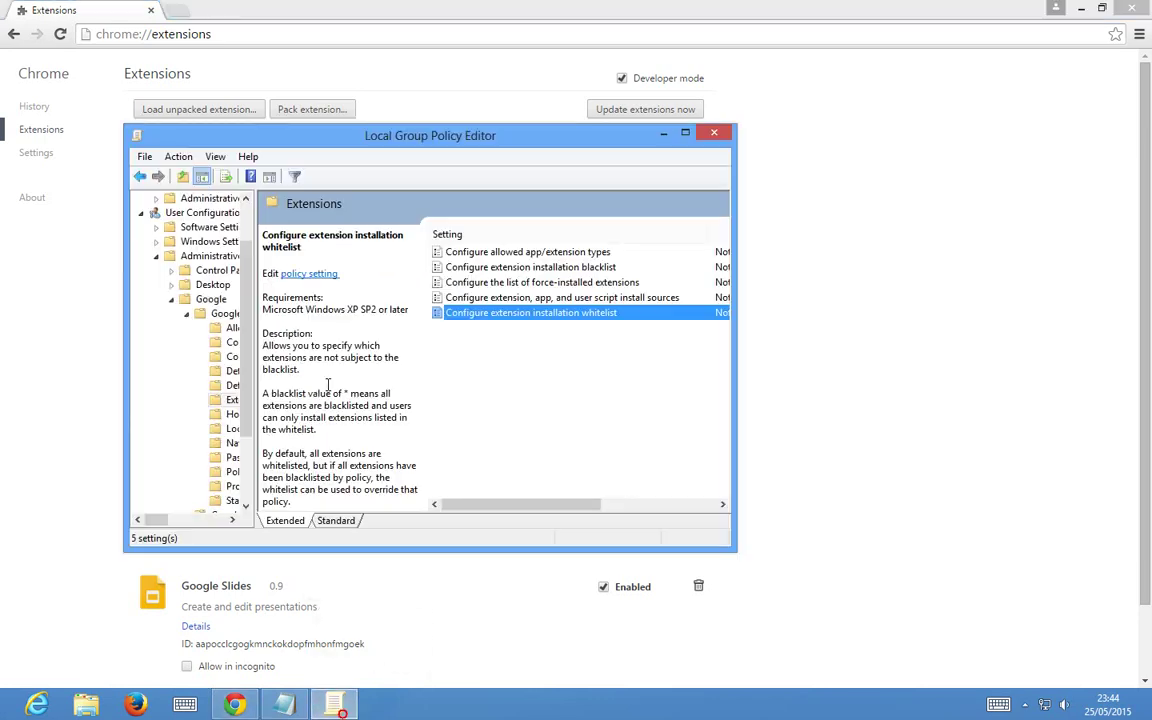
pyautogui.doubleClick(490, 318)
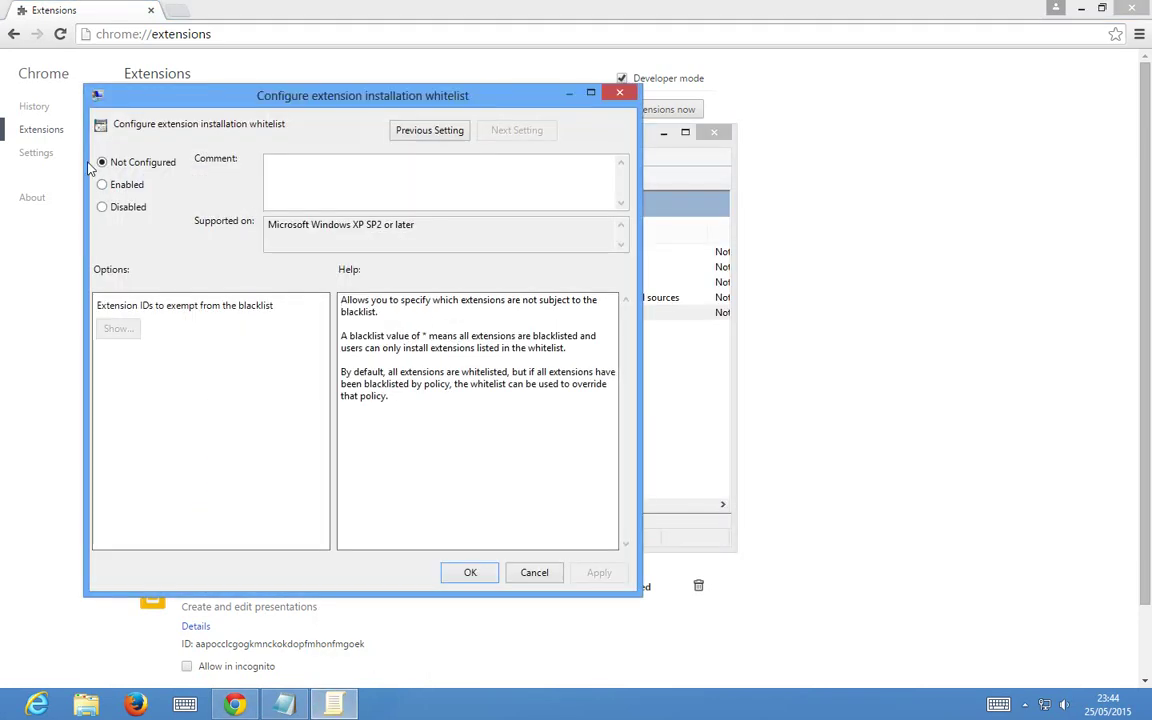
pyautogui.click(103, 186)
pyautogui.click(118, 328)
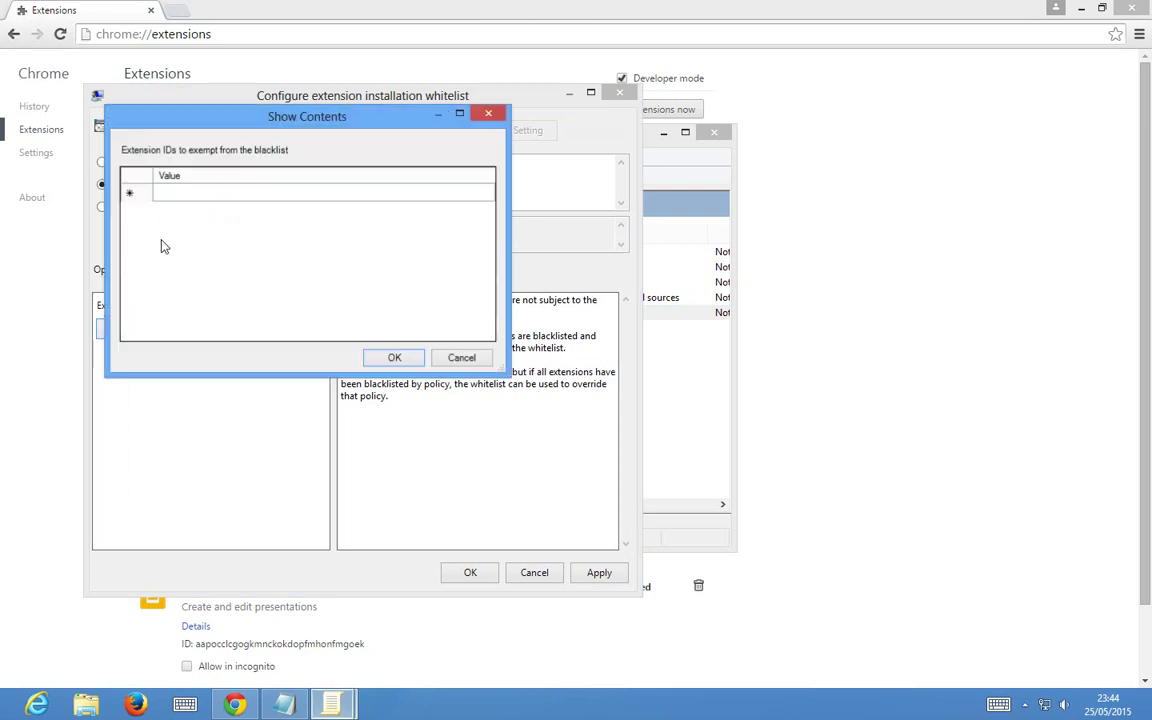
# Step: Paste the copied extension ID ehbeobldgkmajhggnlfdaeanmipcpikg as the first value in the exemption list and accept the list
pyautogui.click(210, 192)
pyautogui.click(209, 191)
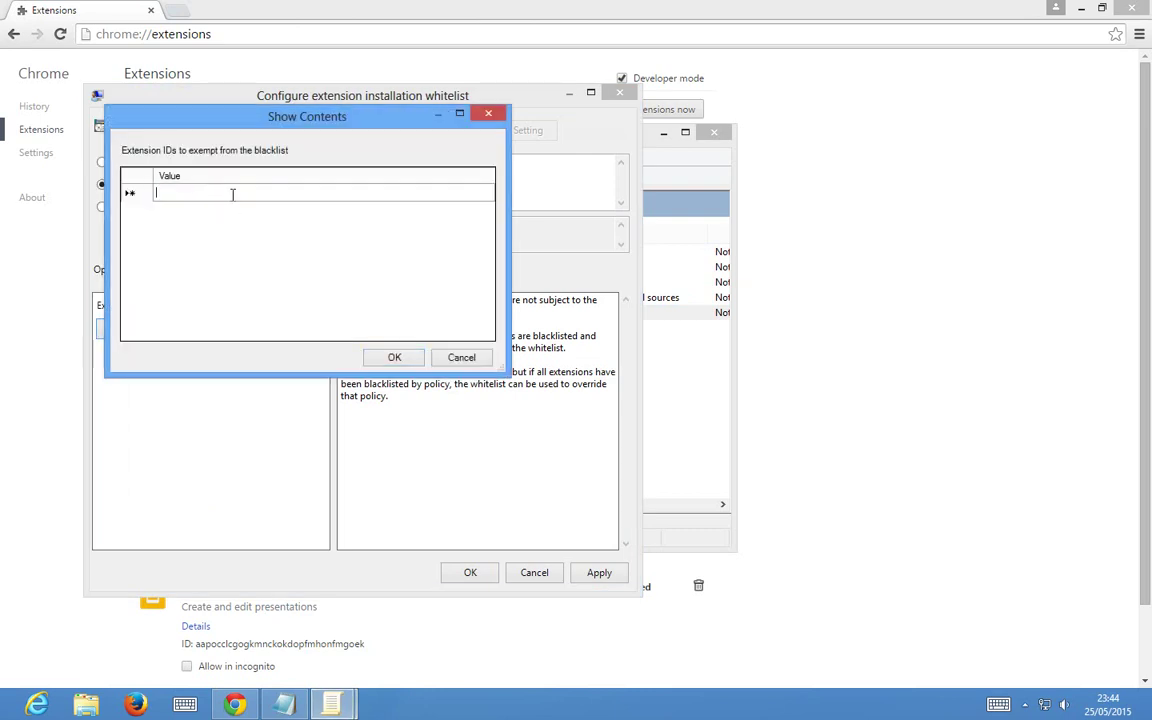
pyautogui.hotkey('ctrl', 'v')
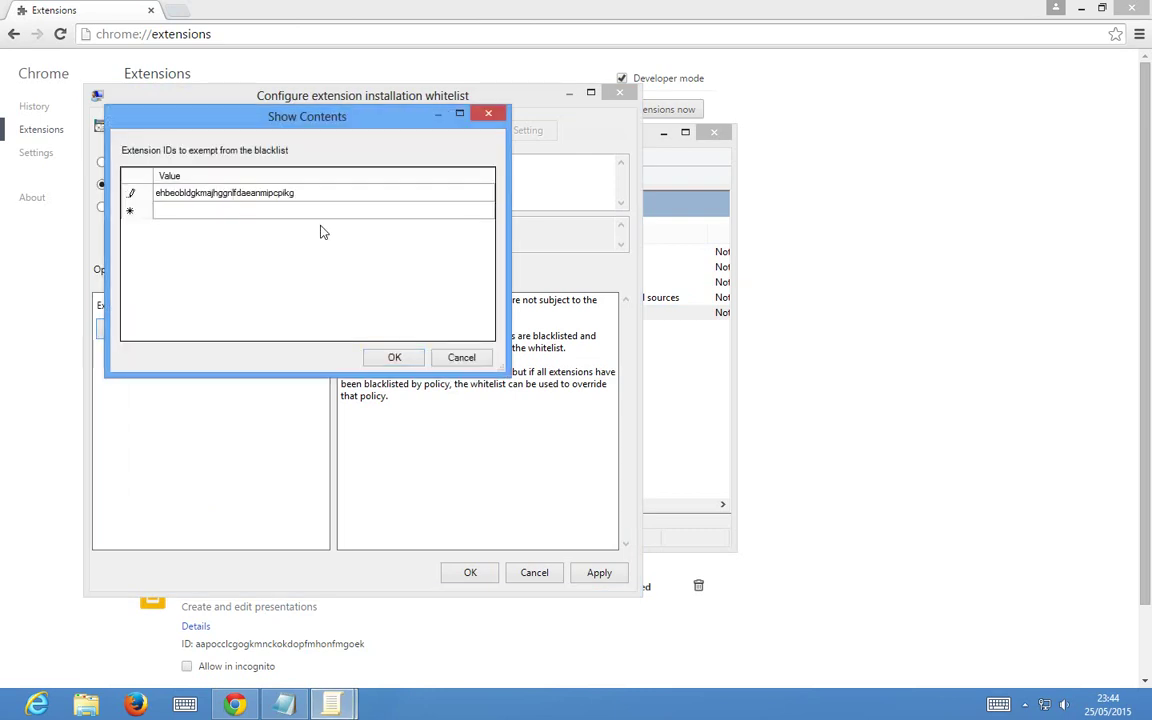
pyautogui.click(400, 359)
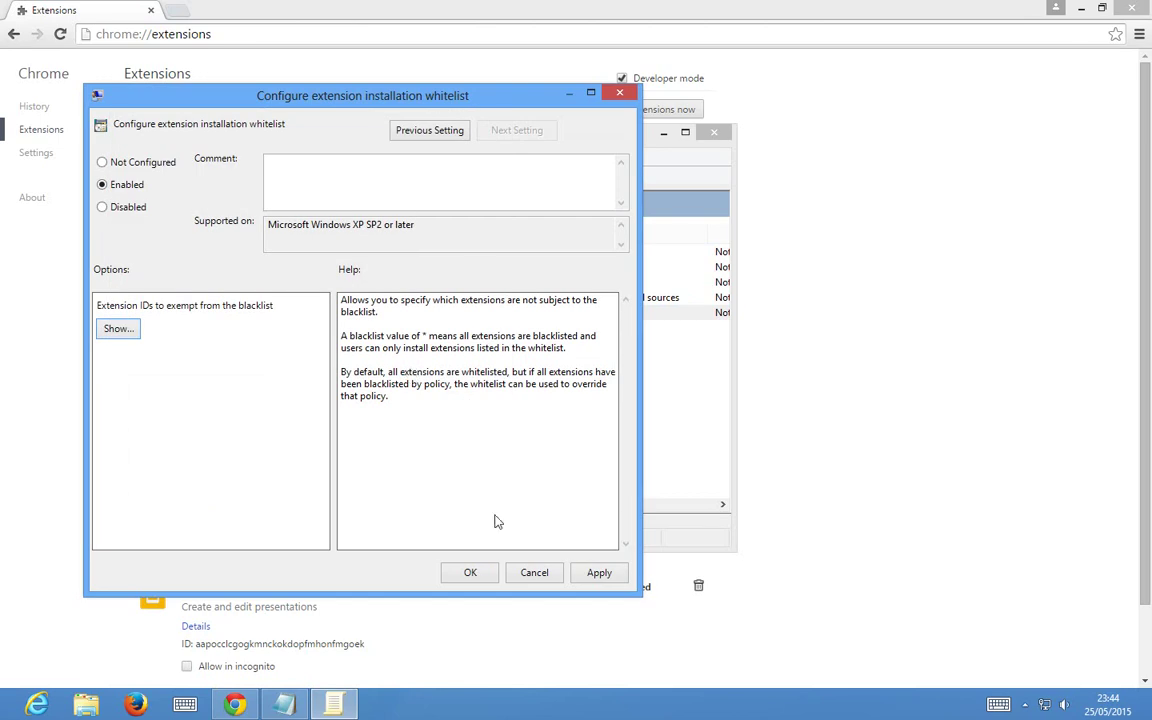
# Step: Apply the extension whitelist policy and close the Local Group Policy Editor
pyautogui.click(597, 574)
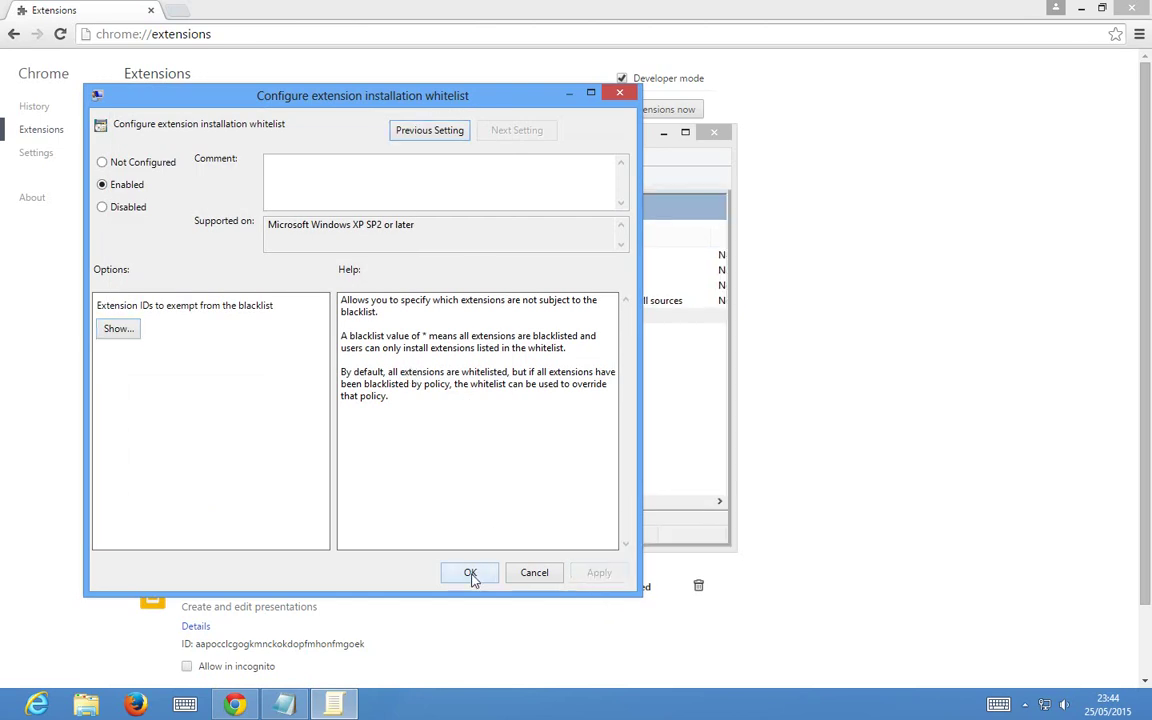
pyautogui.click(470, 574)
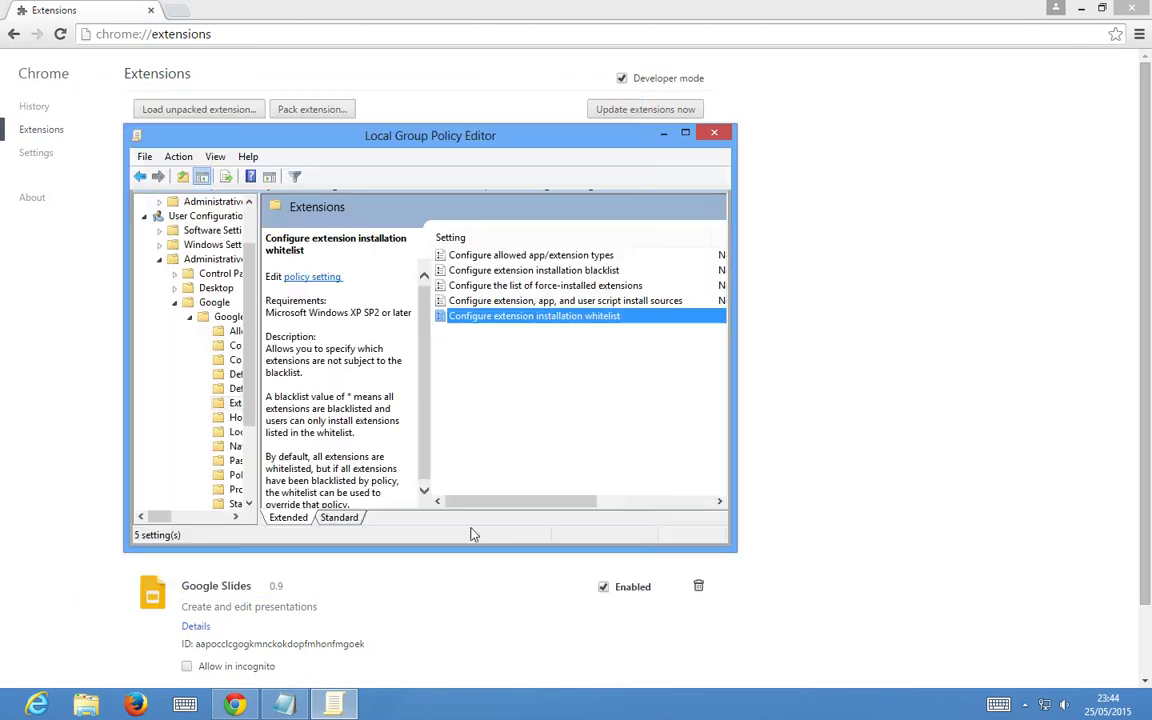
pyautogui.click(714, 136)
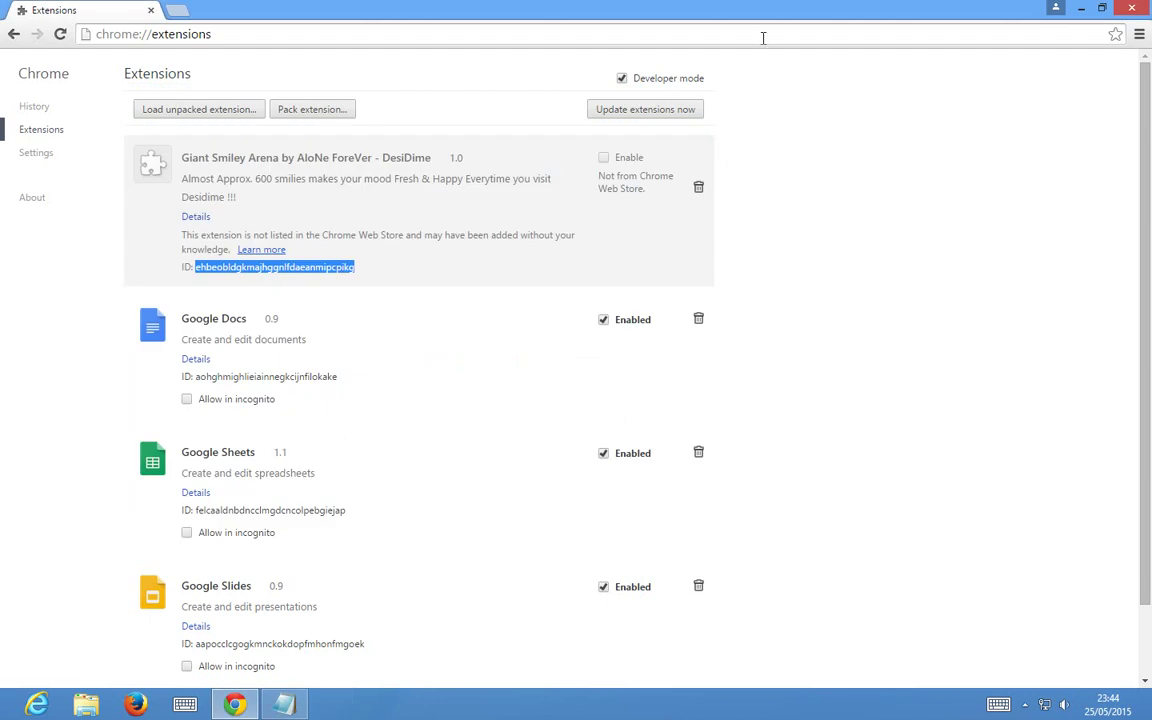
# Step: Switch to Notepad and replace the note's text with "Now, Restart the google chrome !!!"
pyautogui.click(281, 706)
pyautogui.hotkey('ctrl', 'a')
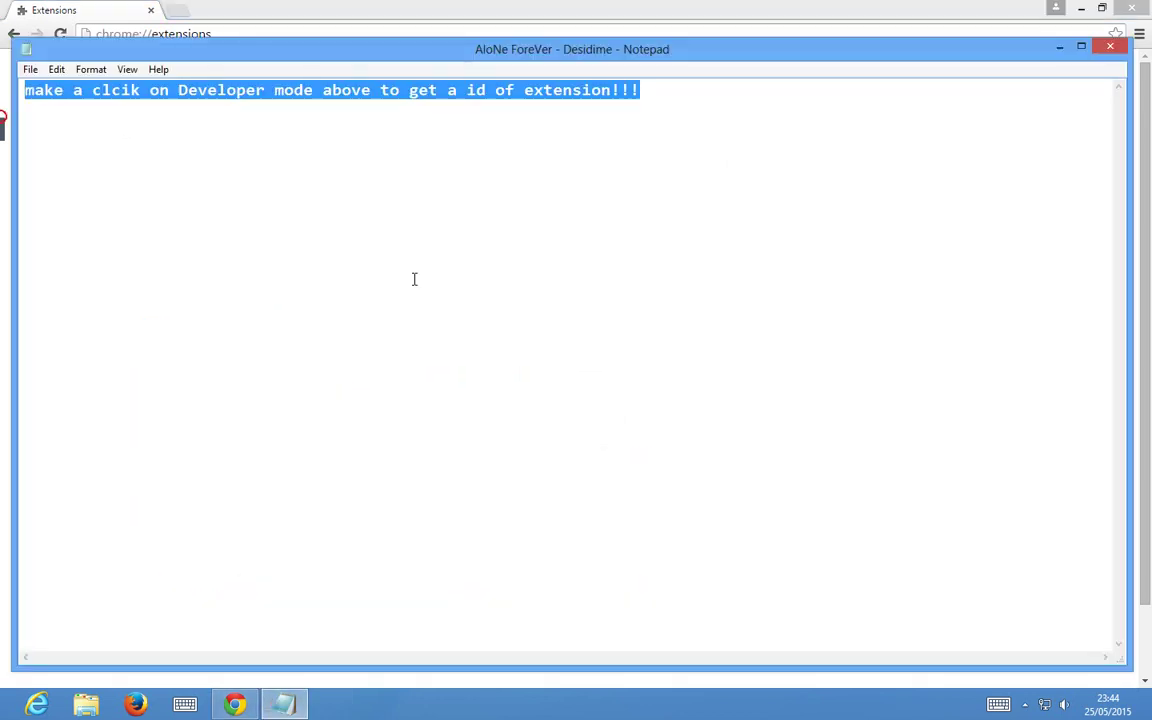
pyautogui.press('Delete')
pyautogui.write('Now')
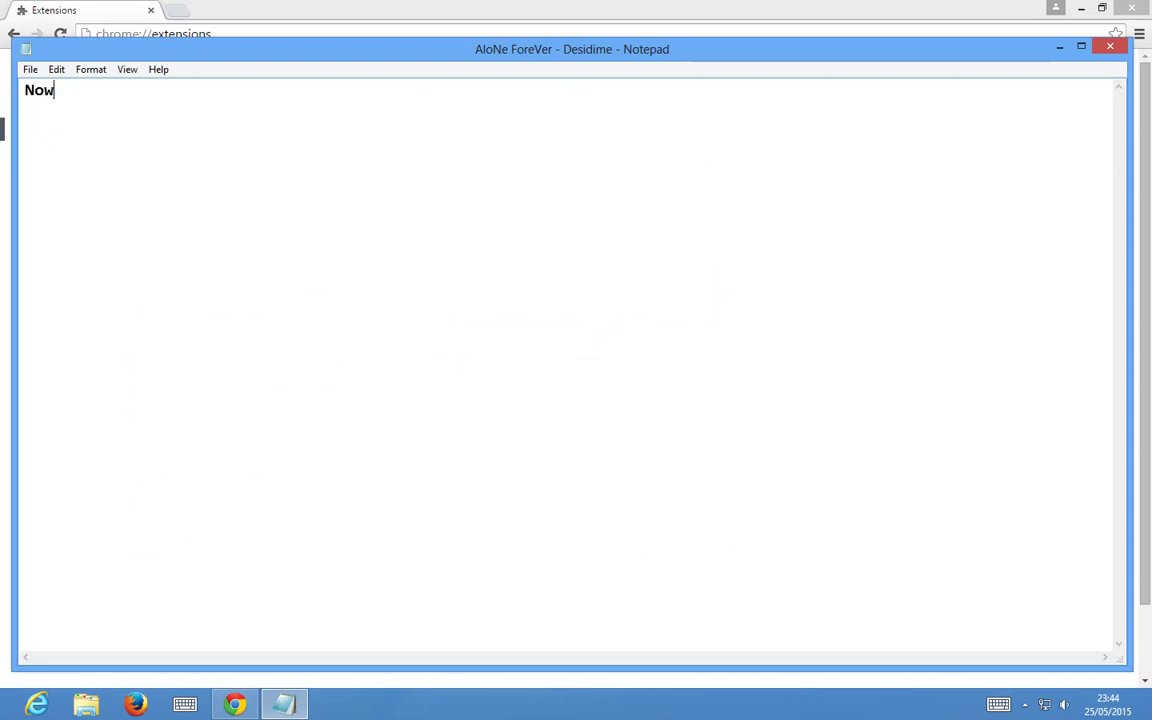
pyautogui.write(', Restrar')
pyautogui.press('BackSpace')
pyautogui.write('a')
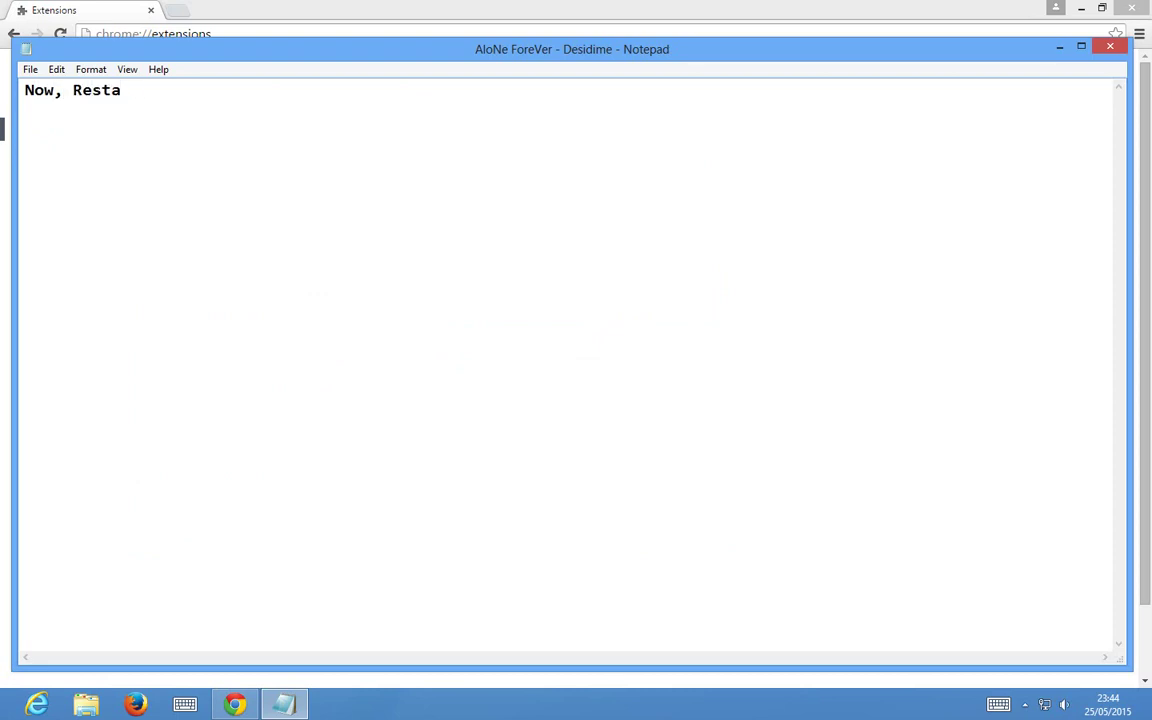
pyautogui.write('rt the google c')
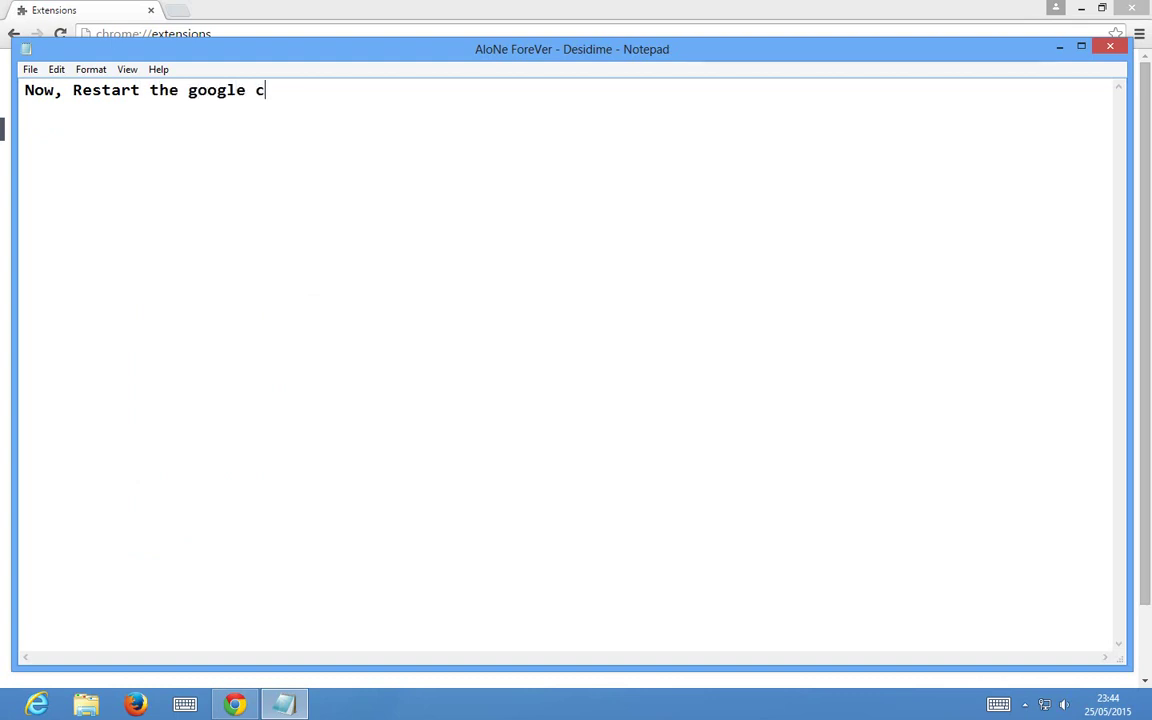
pyautogui.write('hrome !!!')
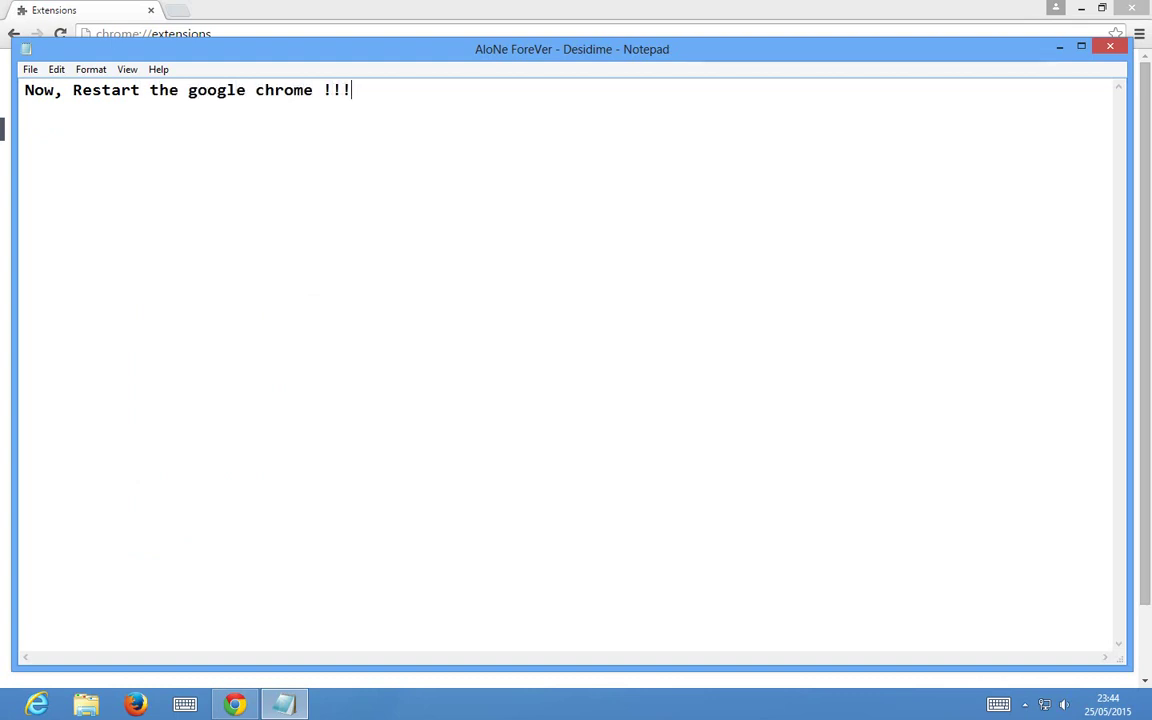
# Step: Minimize the note and restart Chrome
pyautogui.click(1057, 50)
pyautogui.click(1131, 8)
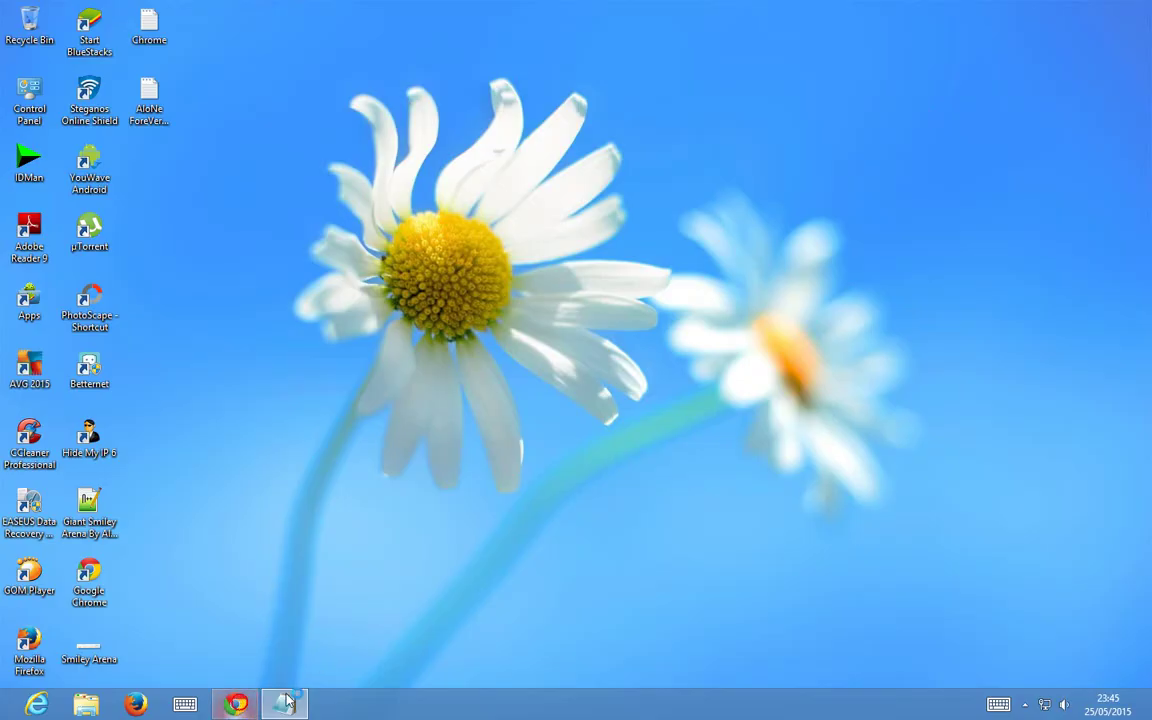
# Step: Return to Notepad and replace the note with "And RELOAD THE EXTENSION PAGE & CLCIK ON ENABLE IT ON EXTENSION/..............."
pyautogui.click(285, 703)
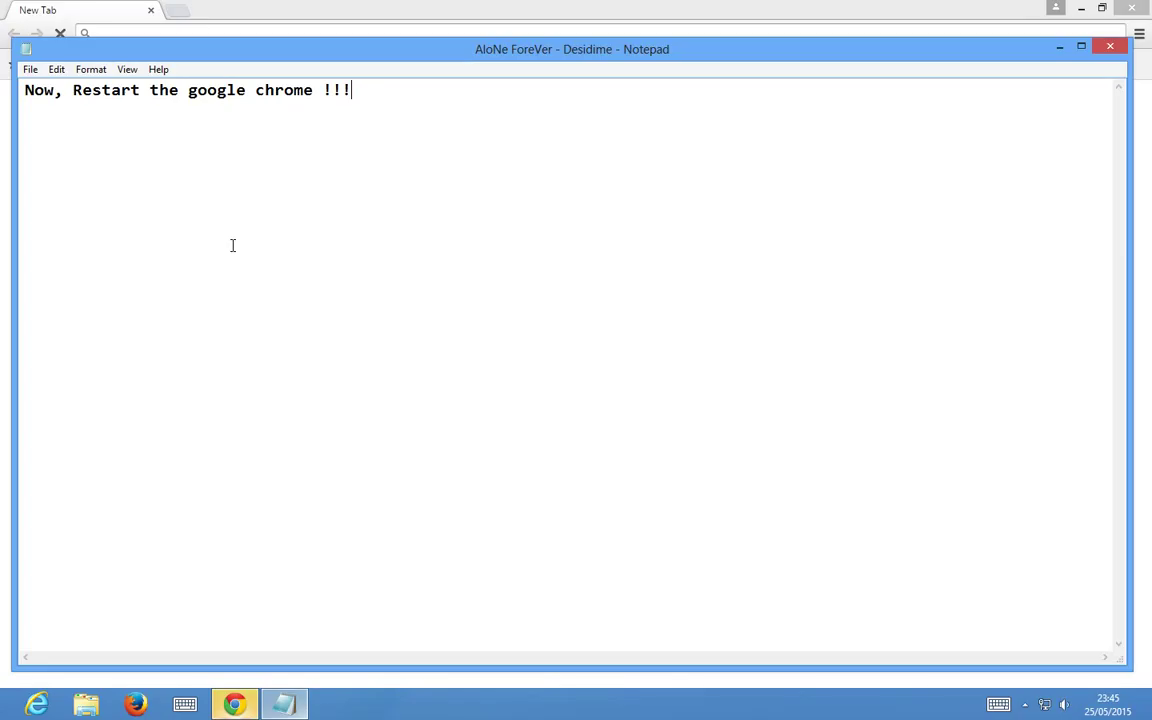
pyautogui.hotkey('ctrl', 'a')
pyautogui.press('BackSpace')
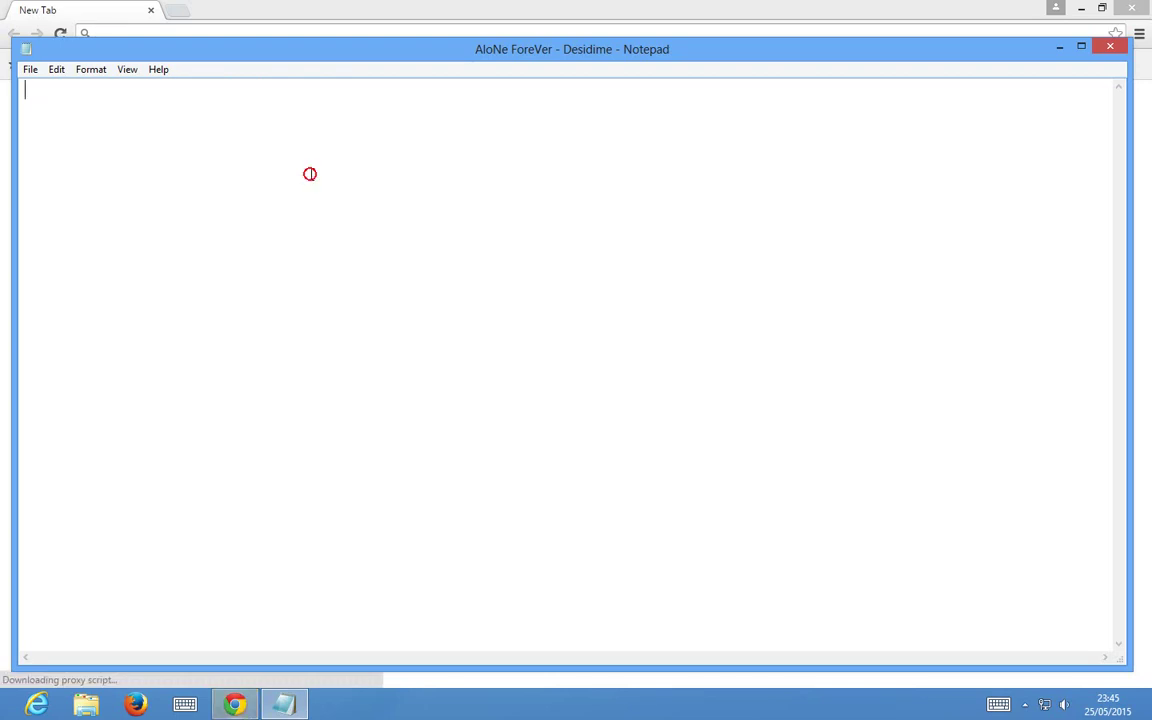
pyautogui.write('And RF')
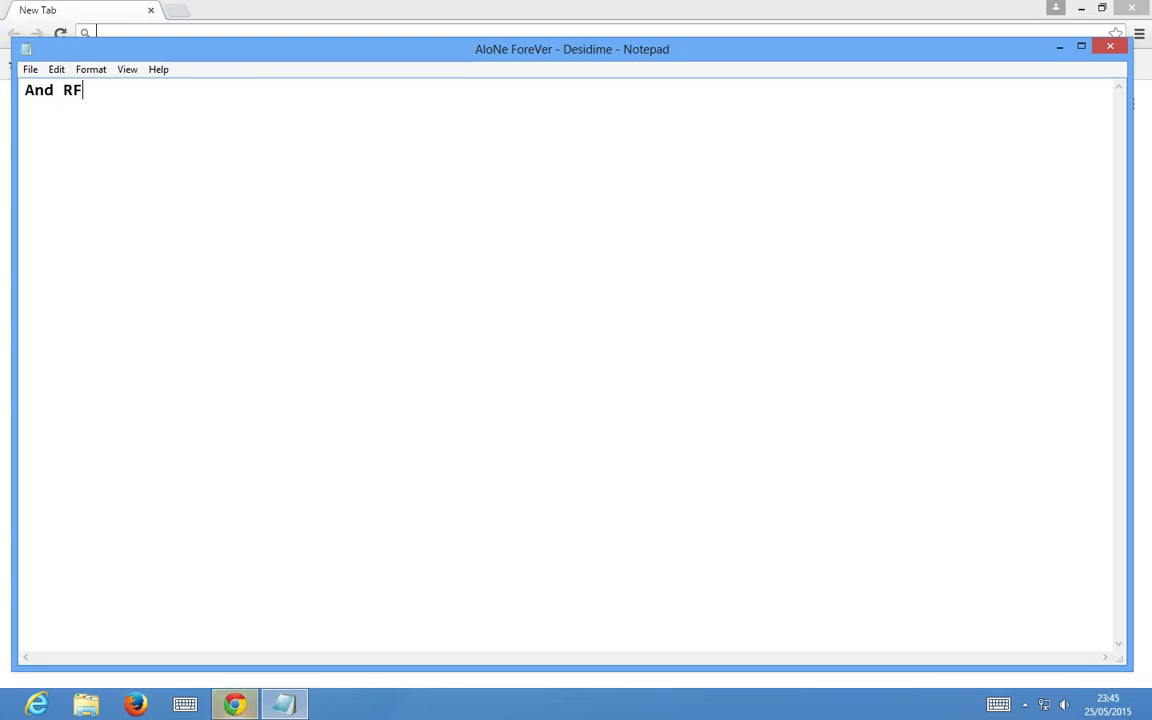
pyautogui.write('#E')
pyautogui.press('BackSpace')
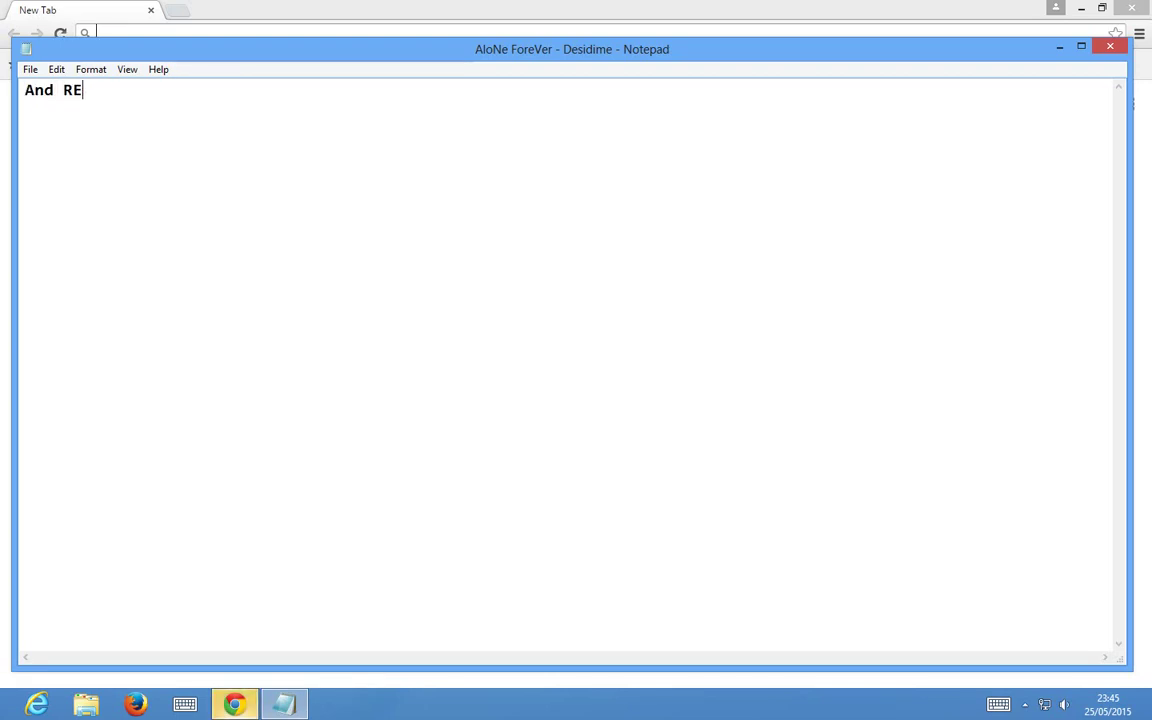
pyautogui.write('LOAD THE ')
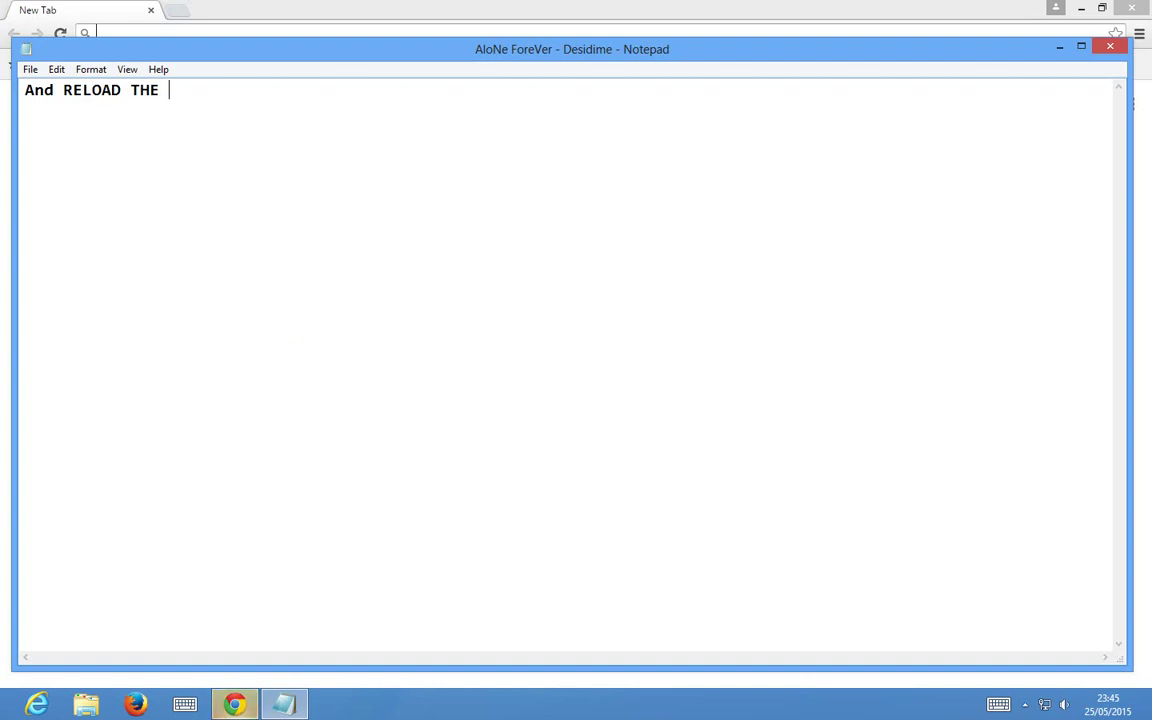
pyautogui.write('EXTENSIO')
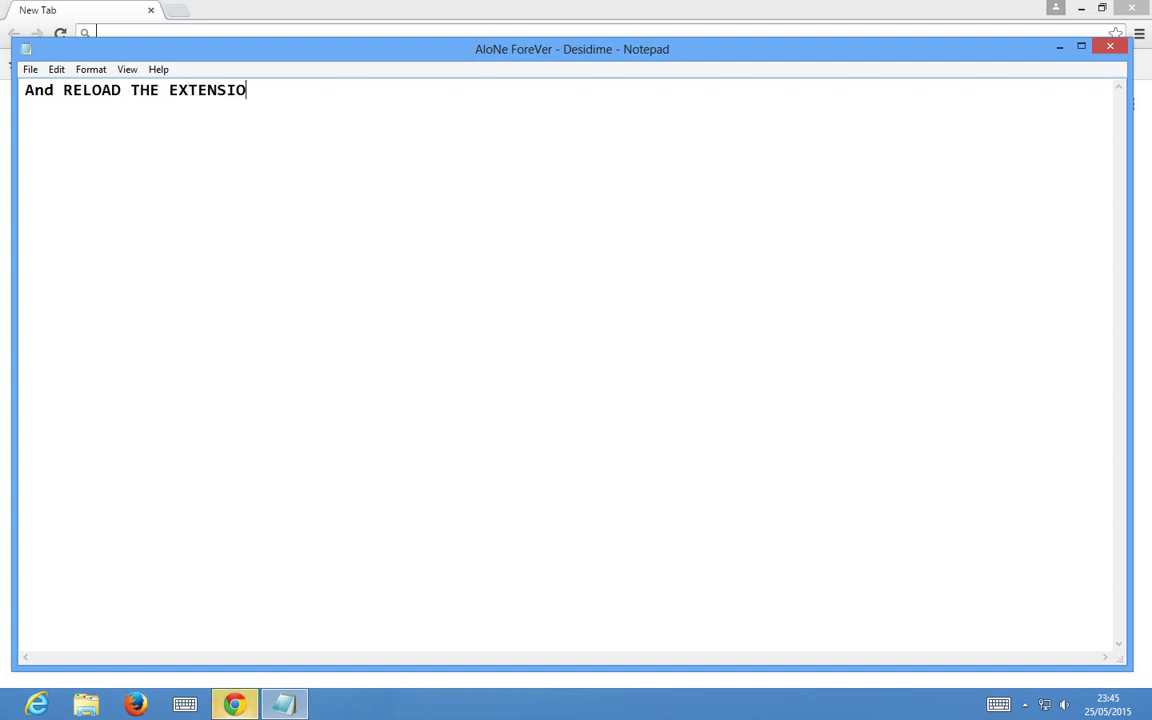
pyautogui.write('N PAGE ')
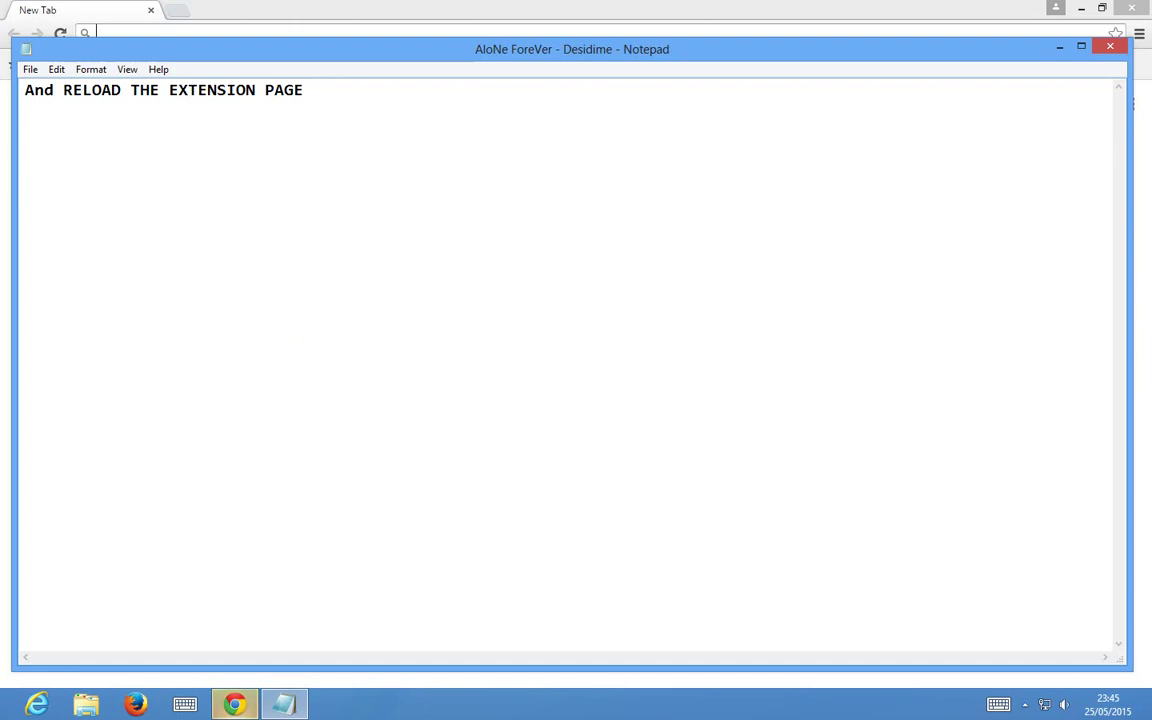
pyautogui.write('& CLCIK ON ENA')
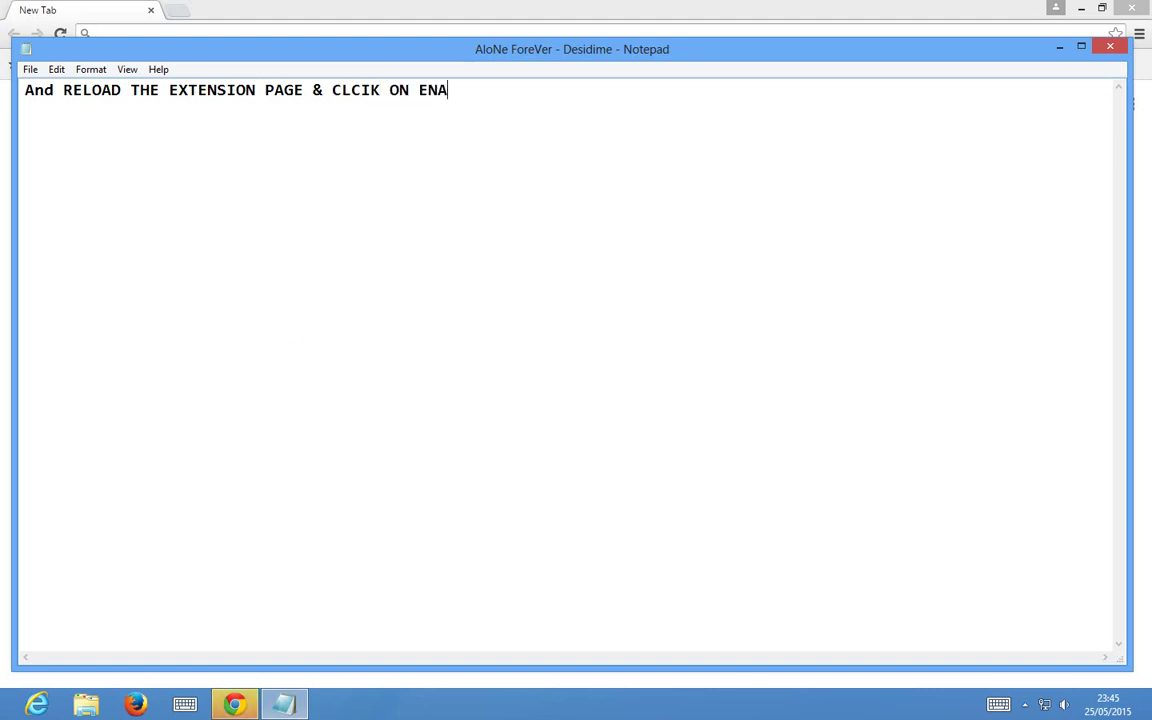
pyautogui.write('BLE O')
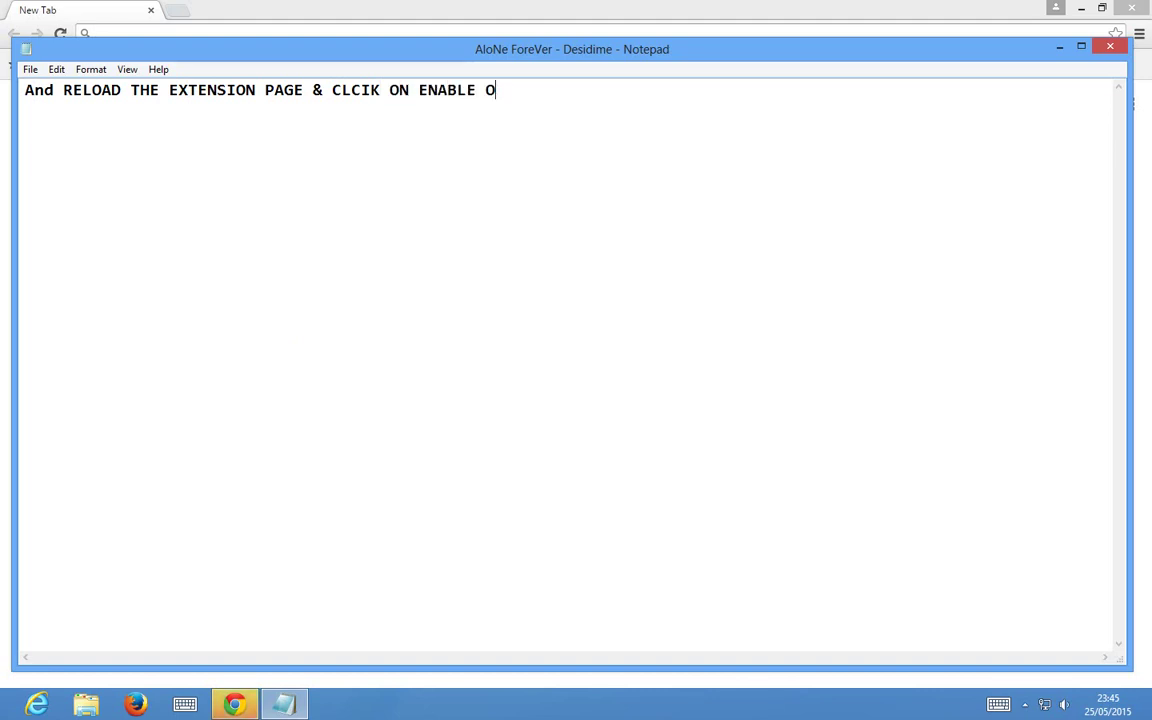
pyautogui.write('I ON EXTENSION')
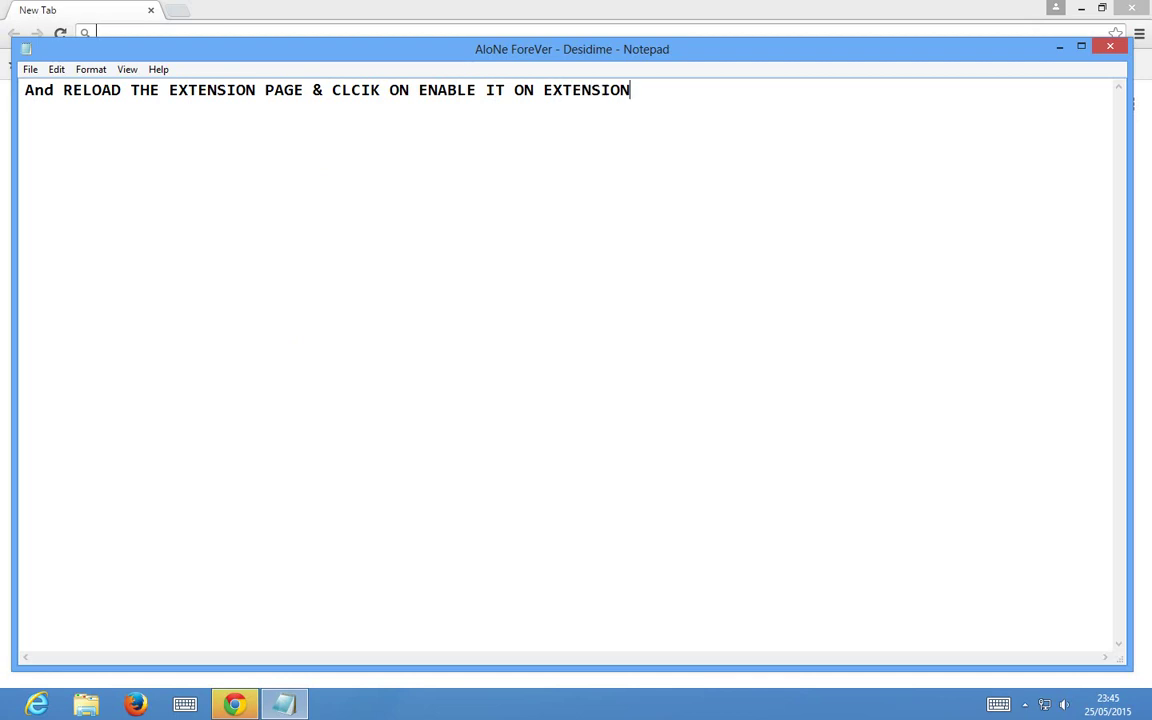
pyautogui.write('/...............')
# Step: Minimize Notepad, then open the Extensions page in Chrome and reload it
pyautogui.click(1059, 46)
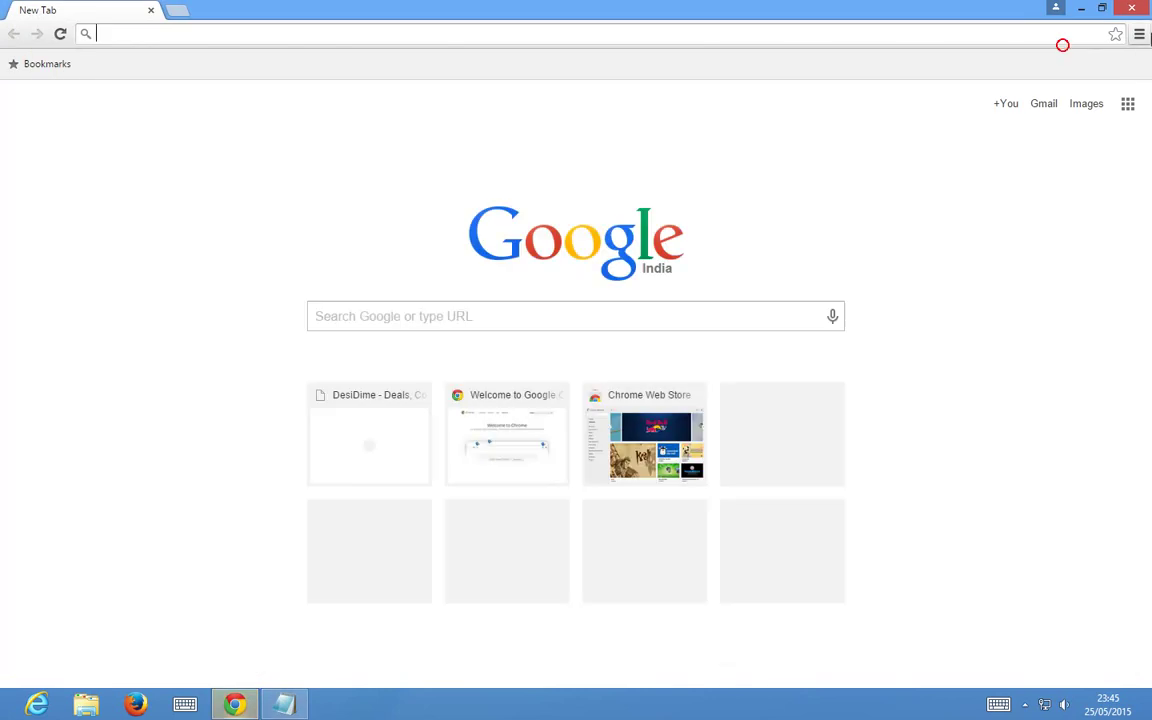
pyautogui.click(1139, 33)
pyautogui.moveTo(960, 290)
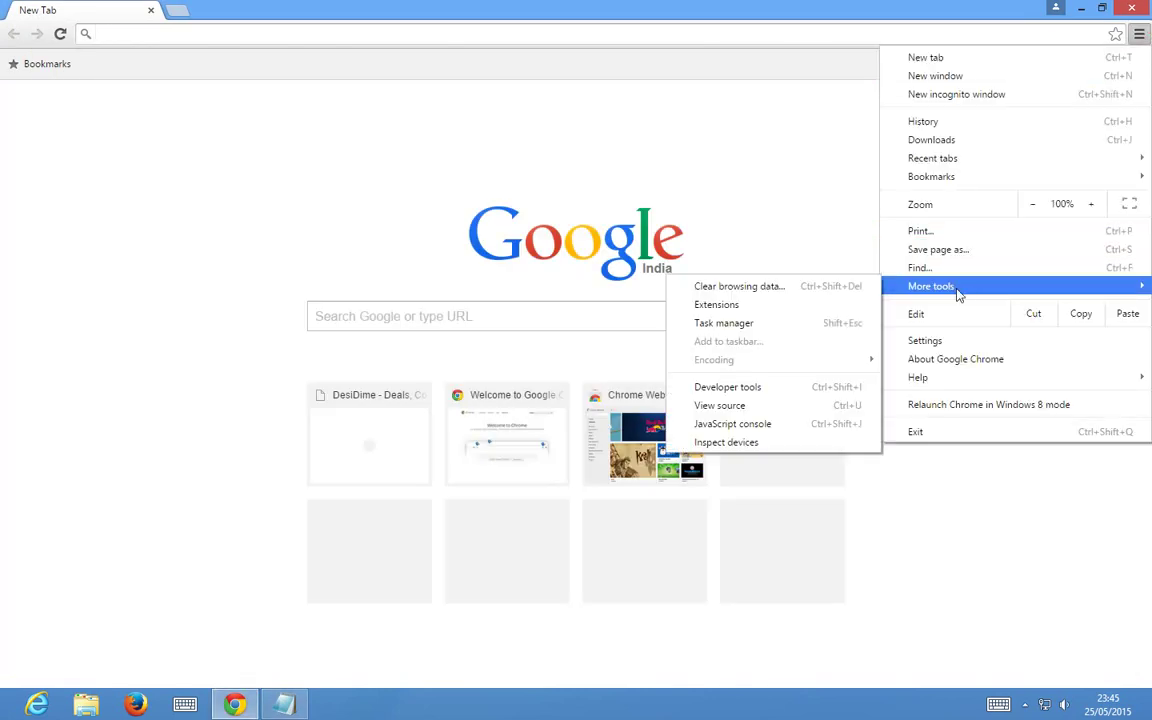
pyautogui.click(796, 310)
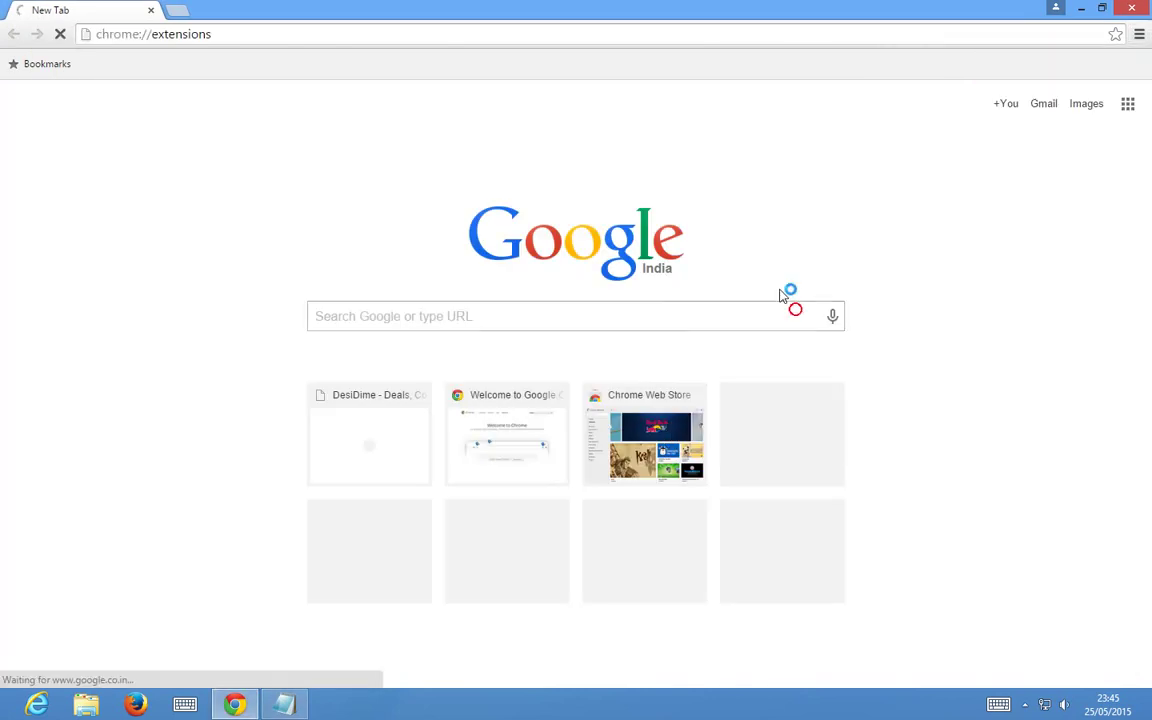
pyautogui.rightClick(877, 139)
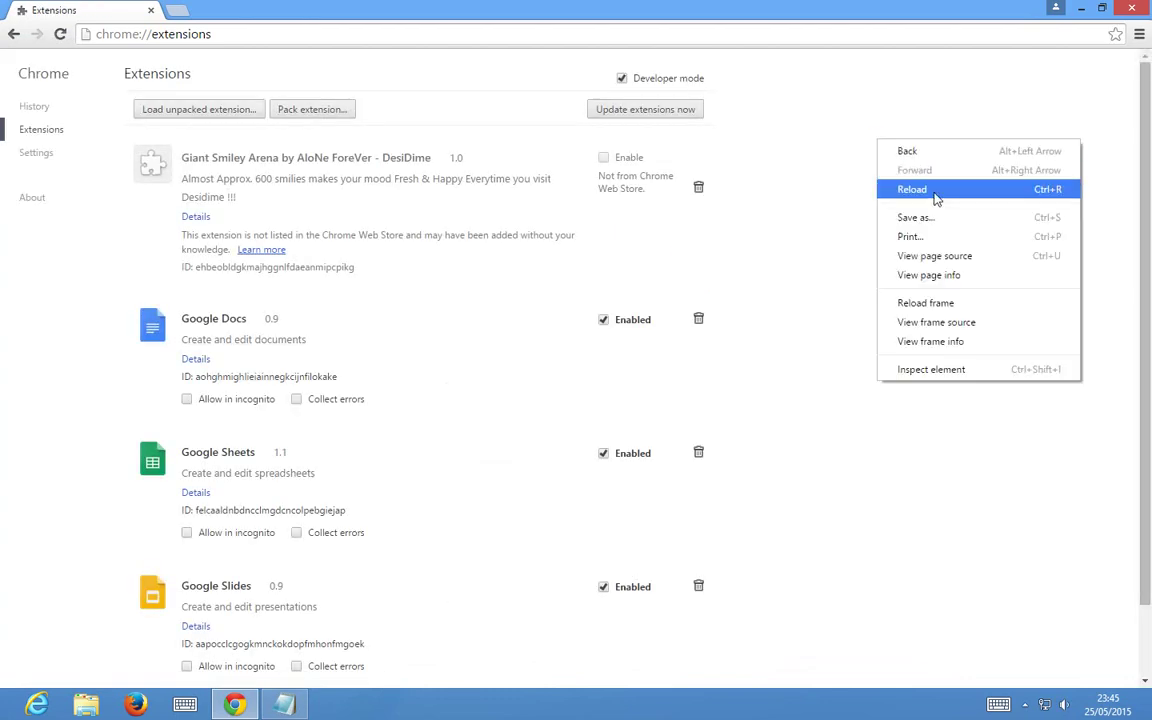
pyautogui.click(936, 197)
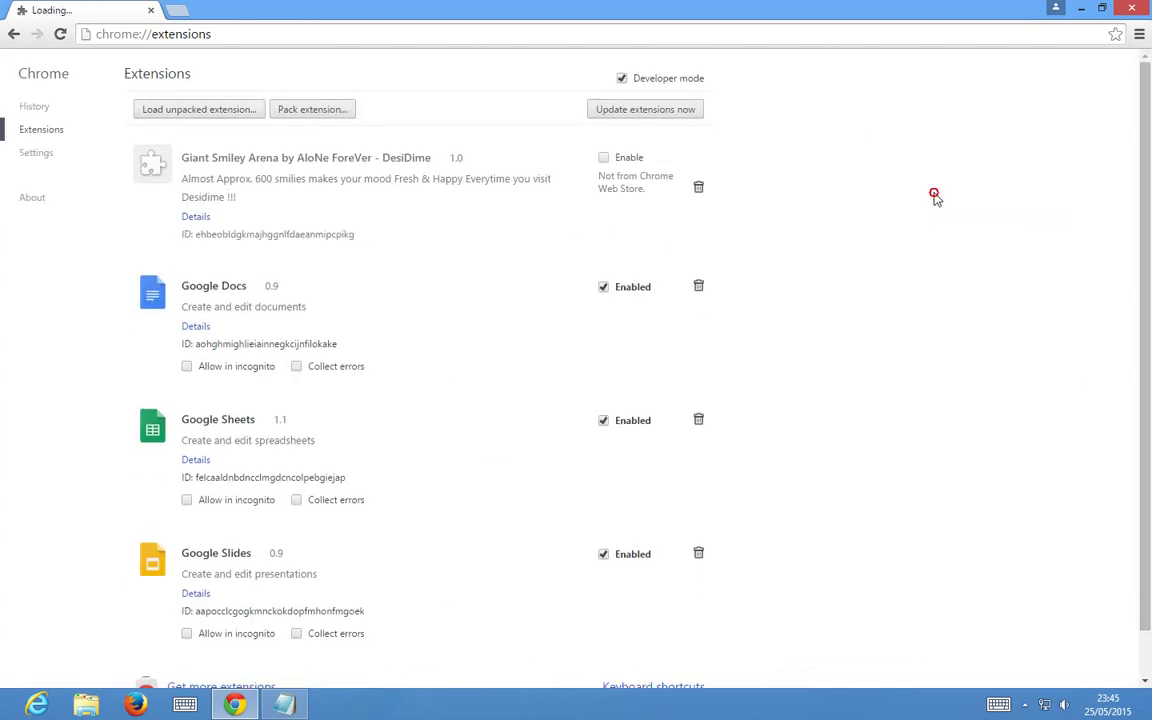
# Step: Enable the Giant Smiley Arena extension with incognito access allowed, and close Chrome
pyautogui.click(604, 160)
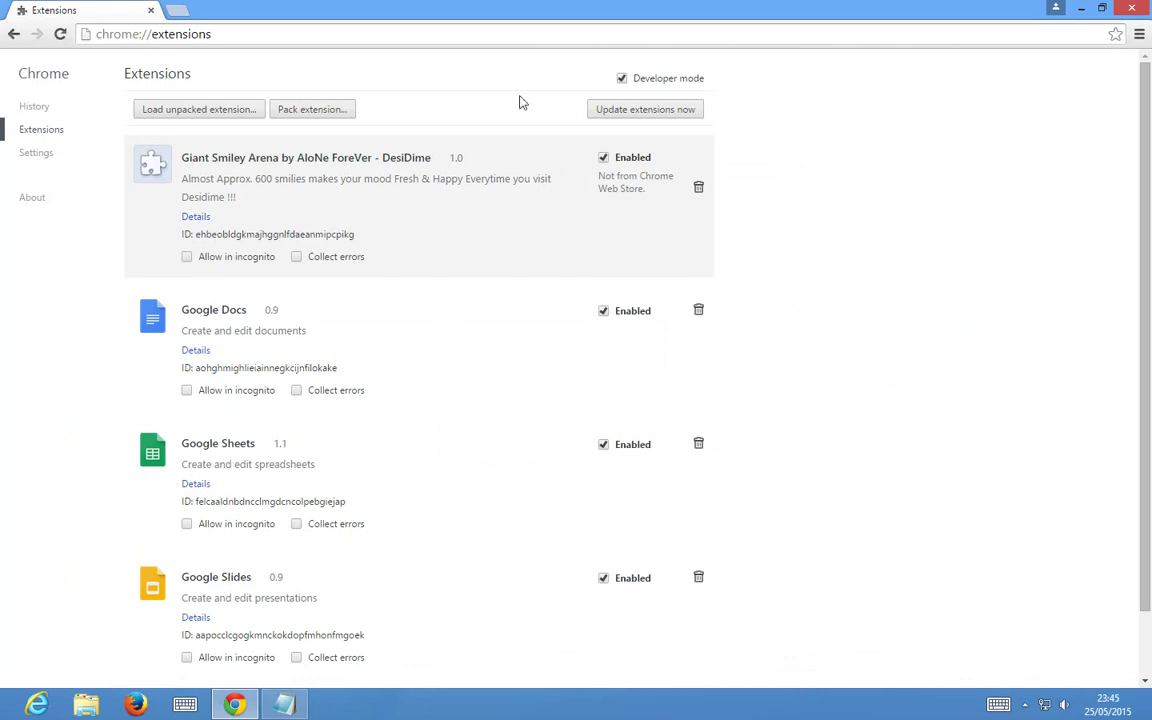
pyautogui.click(187, 258)
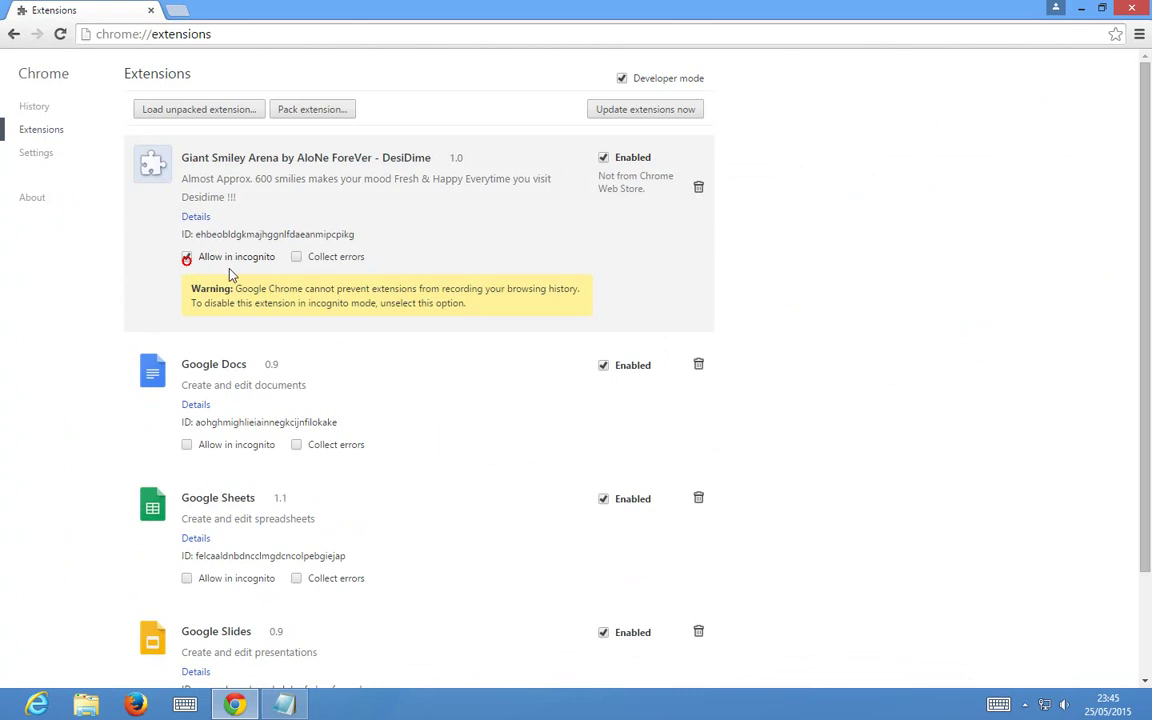
pyautogui.click(1128, 8)
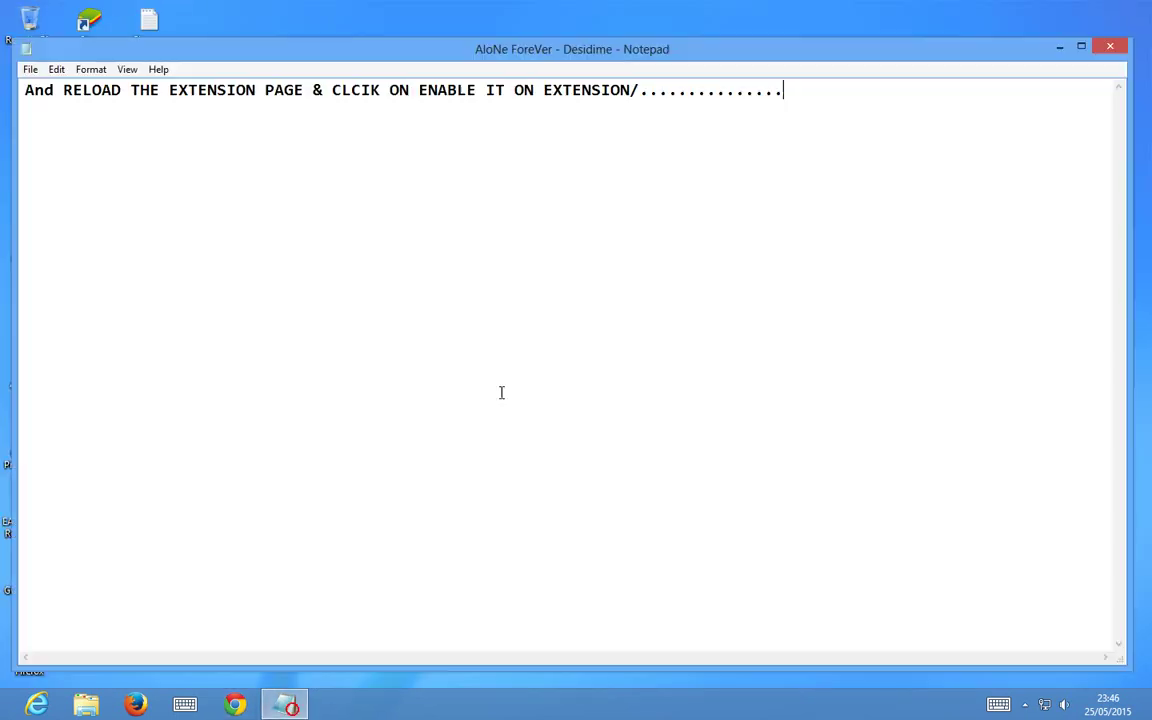
# Step: Replace the whole Notepad note with "Close the chrome"
pyautogui.moveTo(776, 260); pyautogui.dragTo(3, 52)
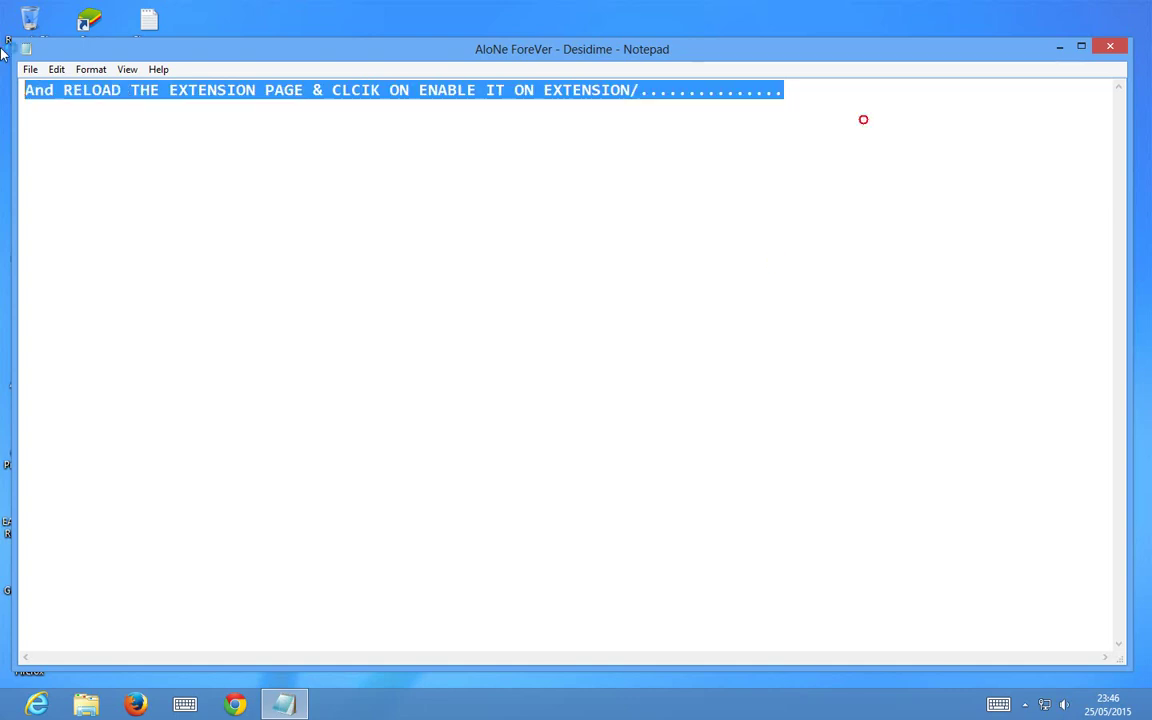
pyautogui.press('Delete')
pyautogui.write('C')
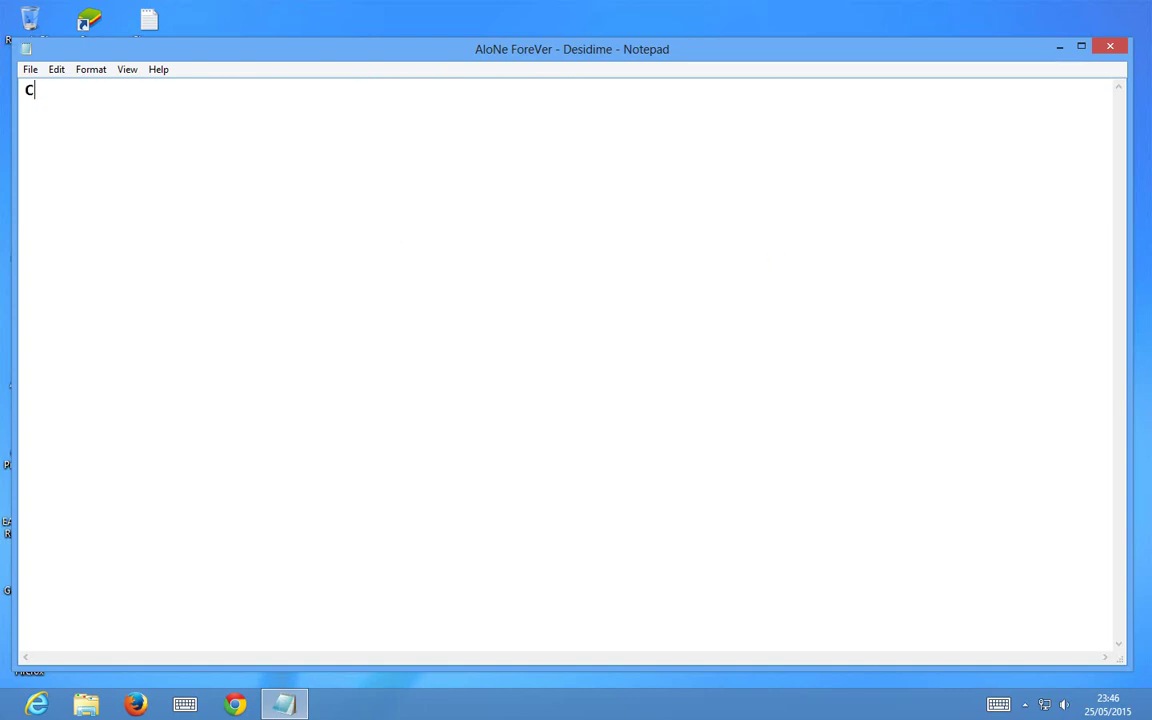
pyautogui.write('lose the chrome')
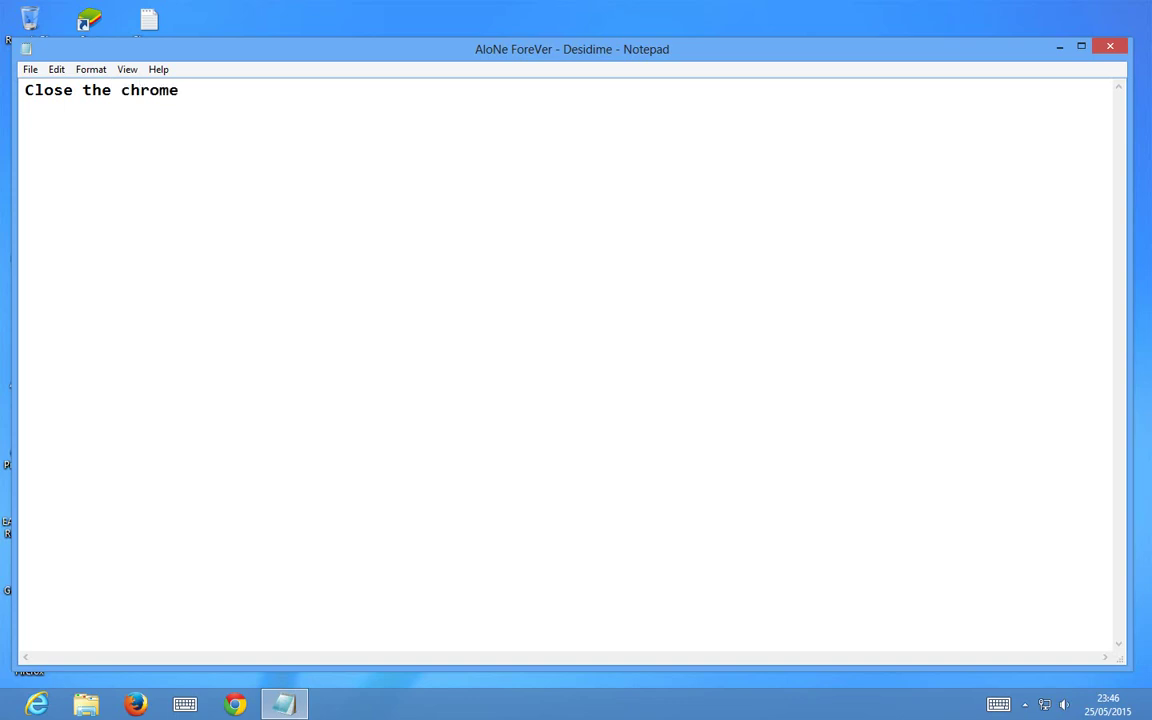